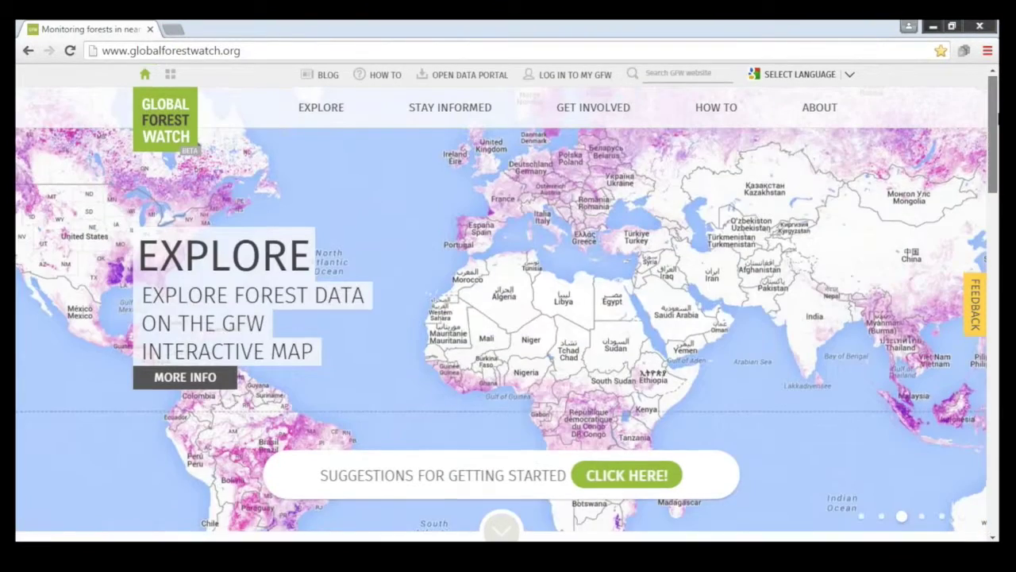
Step: Scroll down the homepage and open the GFW Interactive Map showing 2001–2014 tree cover loss and gain
scroll(555, 234, "down", 3)
scroll(508, 302, "down", 3)
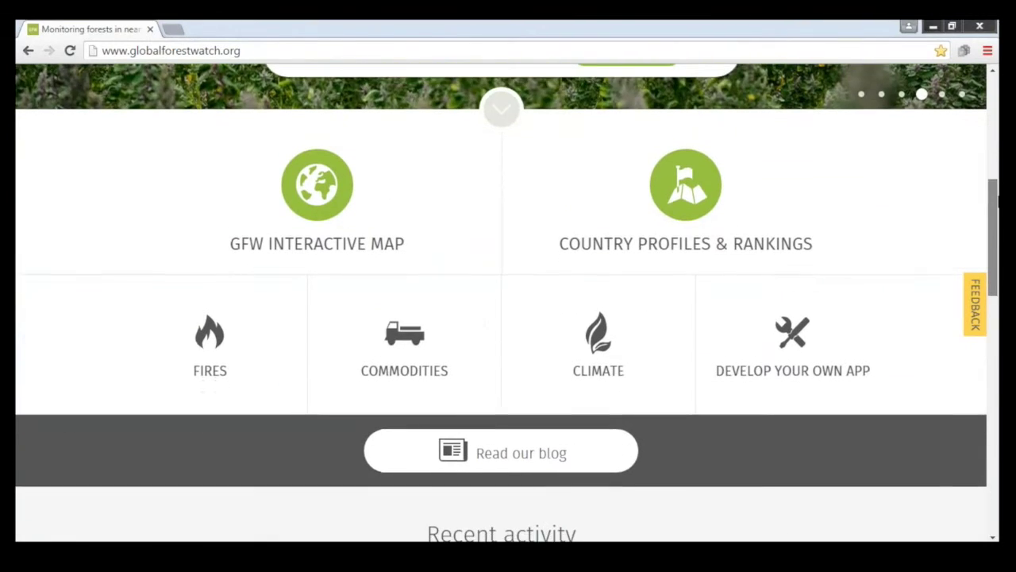
left_click_drag(998, 202, 998, 397)
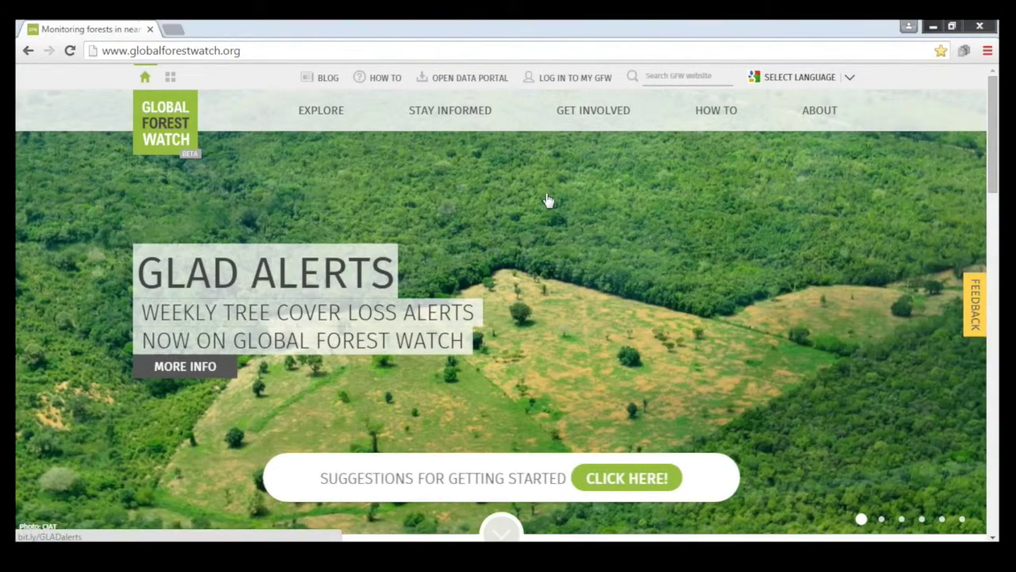
scroll(268, 135, "down", 3)
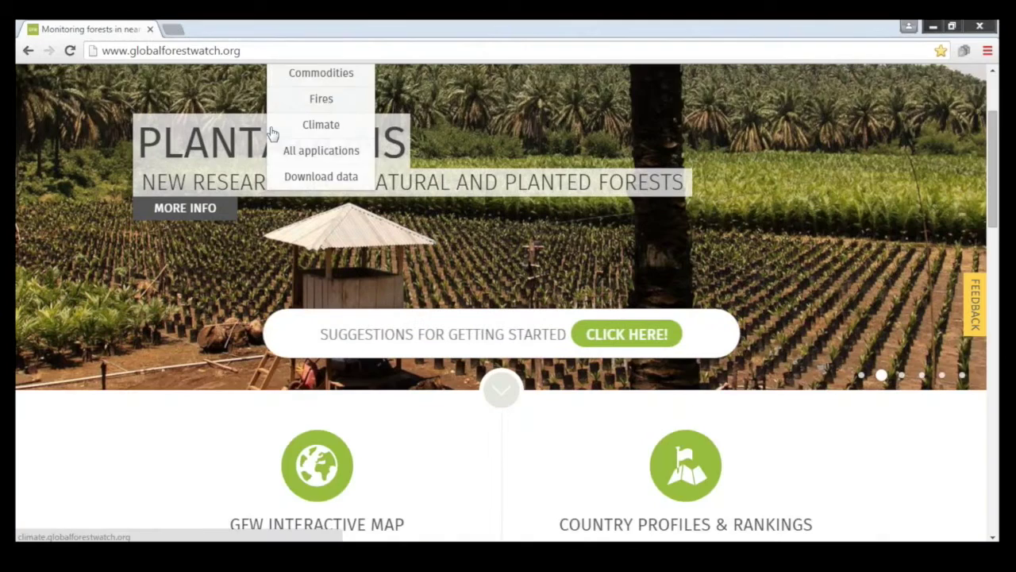
left_click(317, 393)
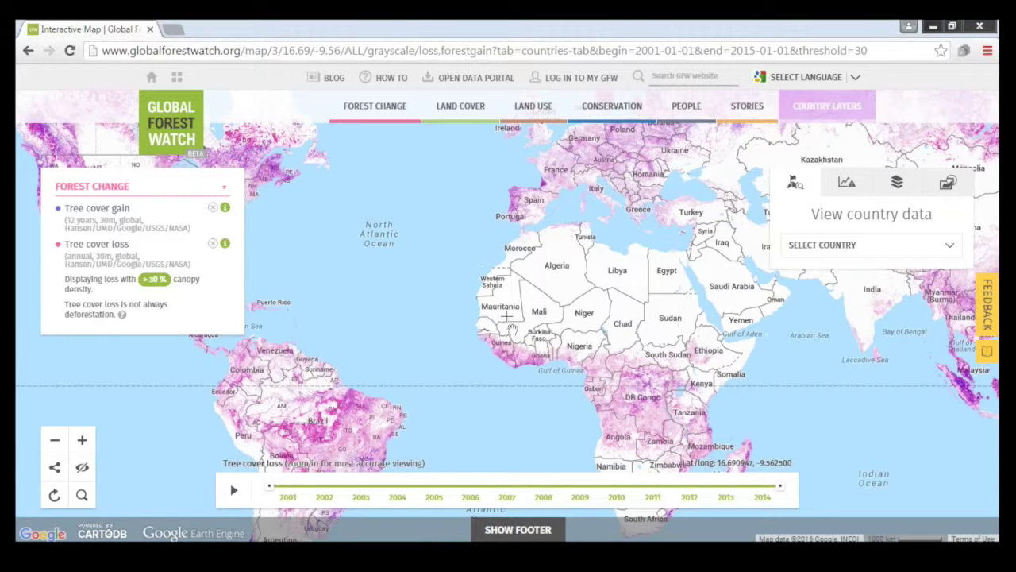
Step: Try the Gran Chaco, PRODES, FORMA and GLAD alerts layers in turn, ending on Tree cover loss only
mouse_move(442, 109)
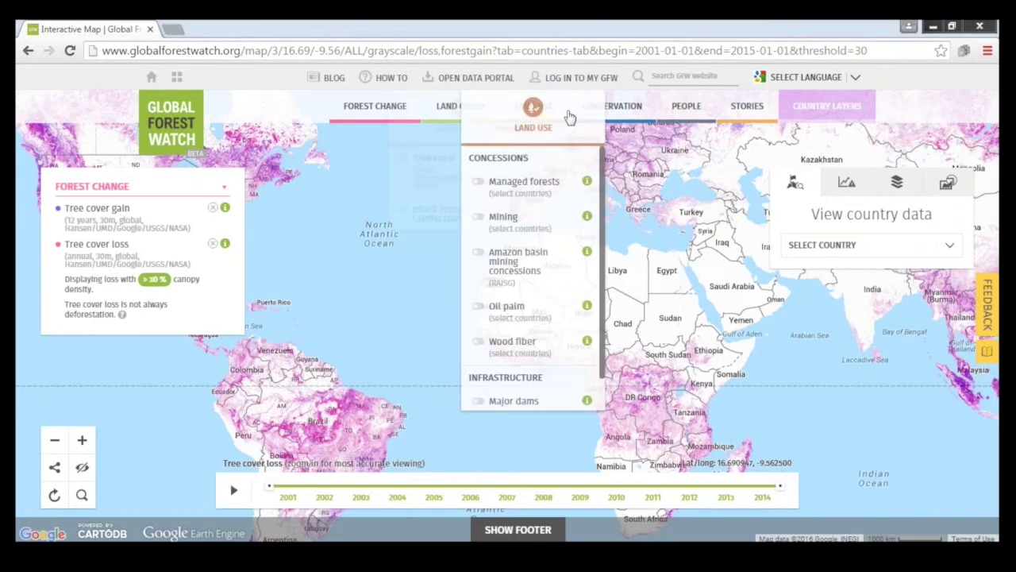
mouse_move(544, 111)
mouse_move(361, 108)
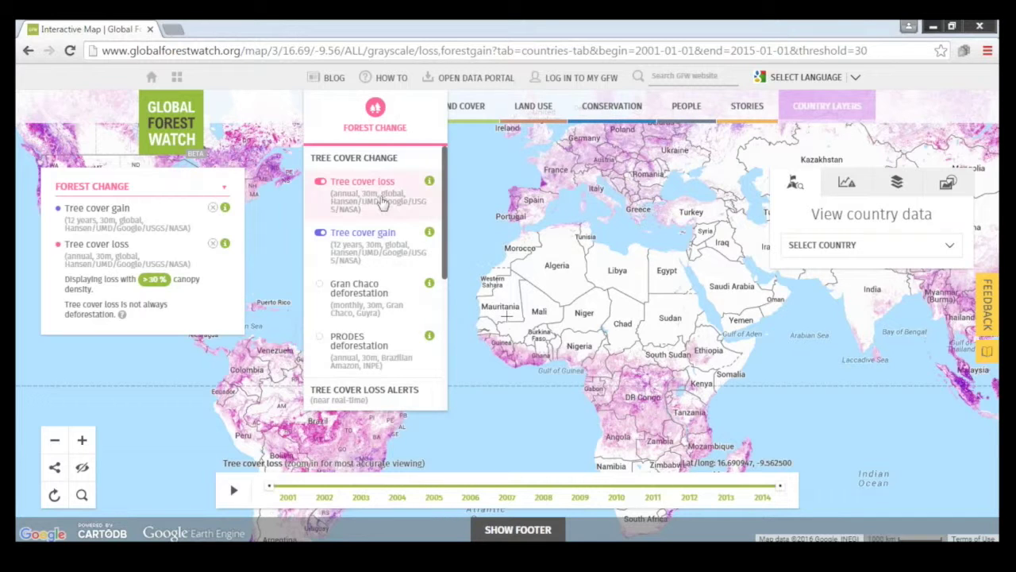
scroll(389, 266, "down", 1)
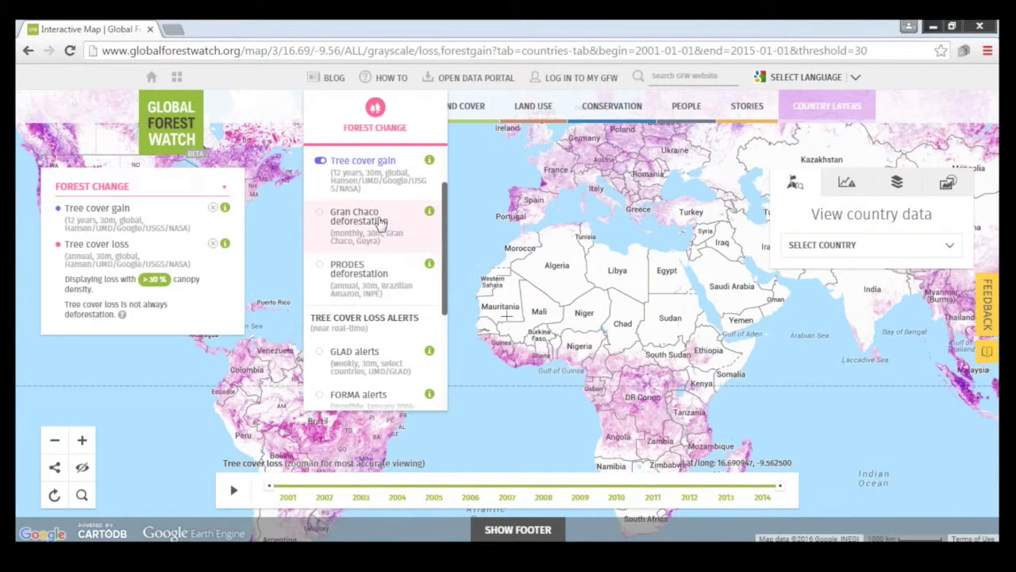
left_click(381, 223)
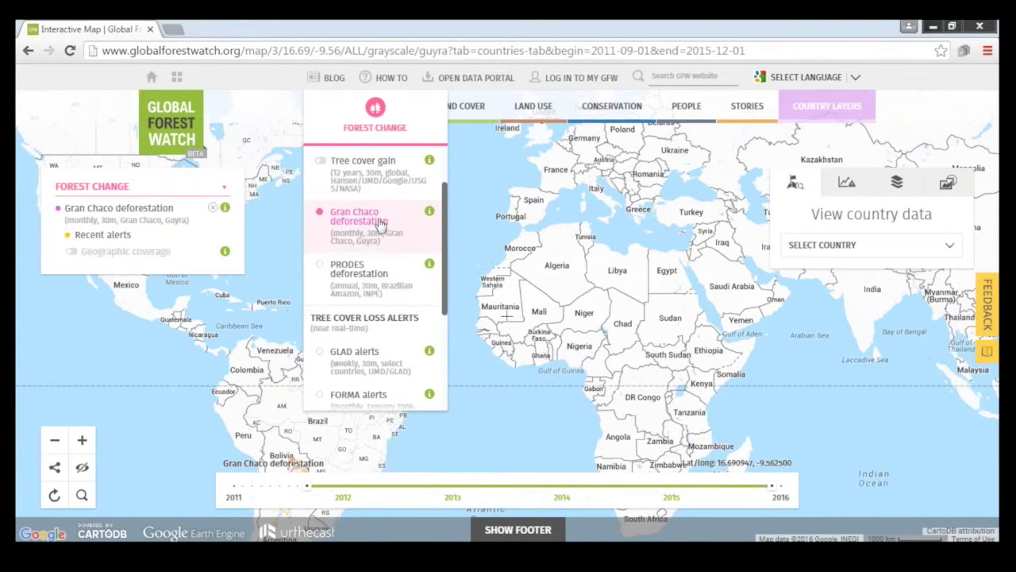
left_click(387, 271)
scroll(389, 277, "down", 1)
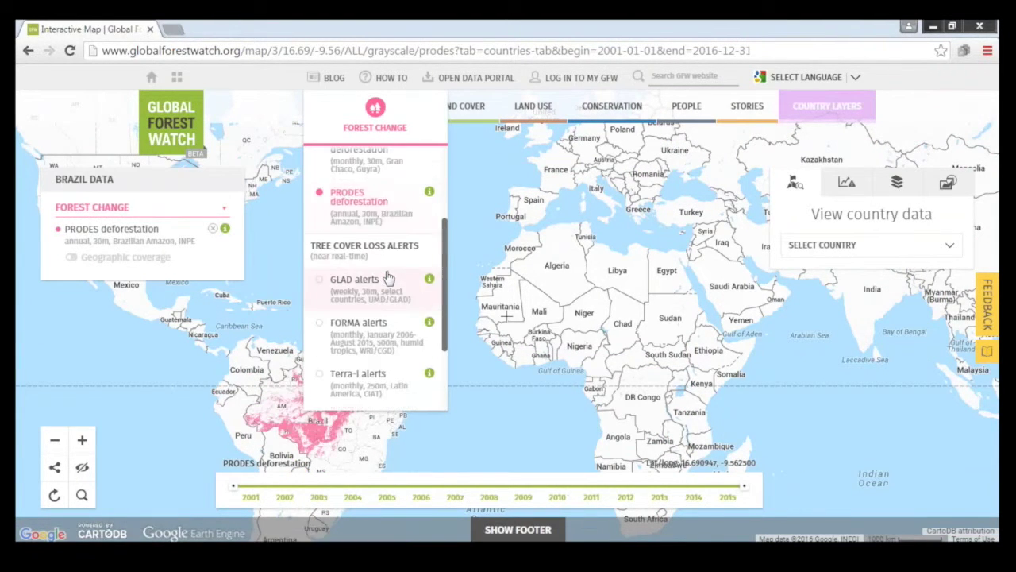
scroll(387, 277, "down", 2)
left_click(370, 265)
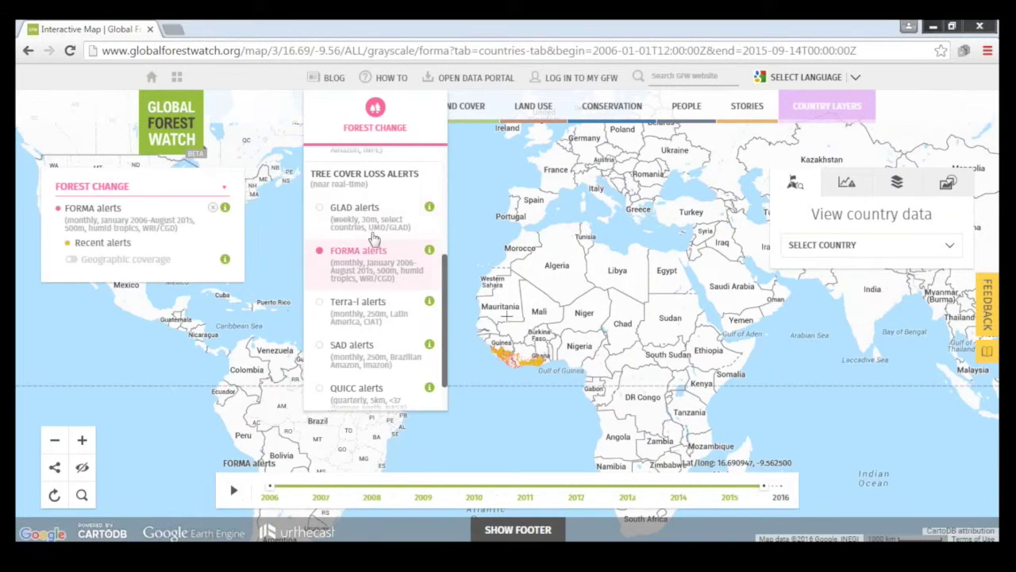
left_click(374, 214)
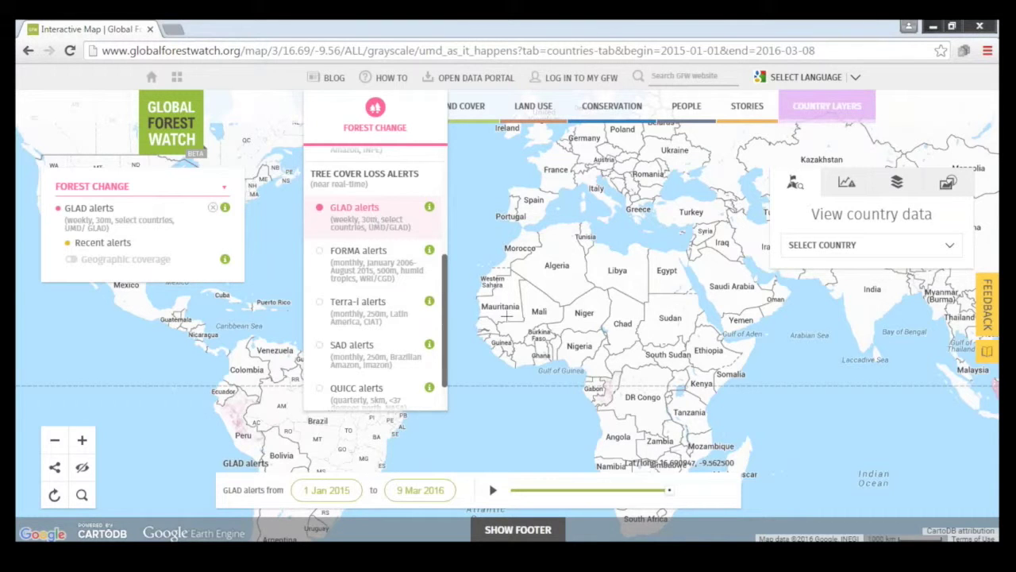
left_click_drag(510, 231, 519, 230)
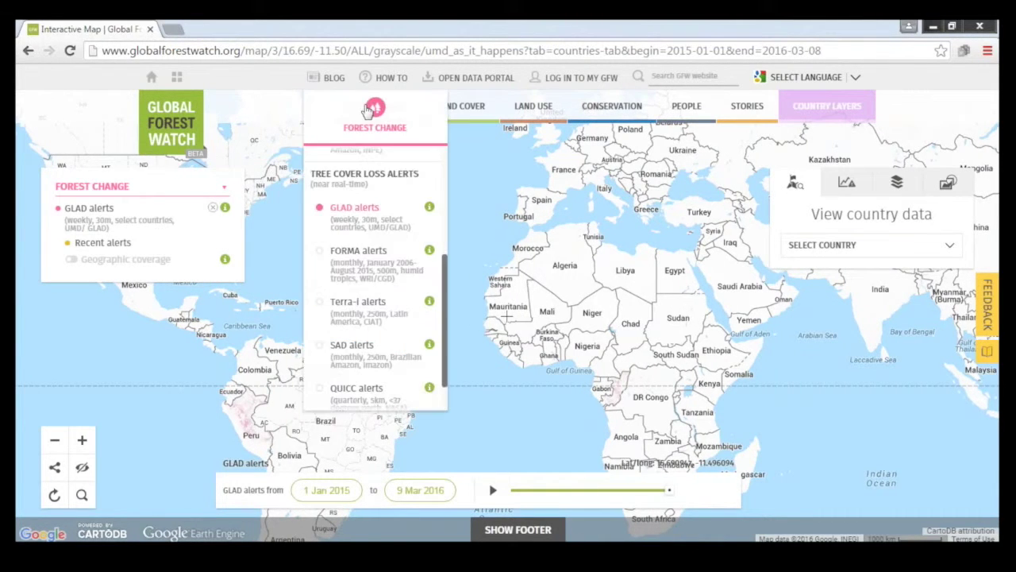
left_click(361, 195)
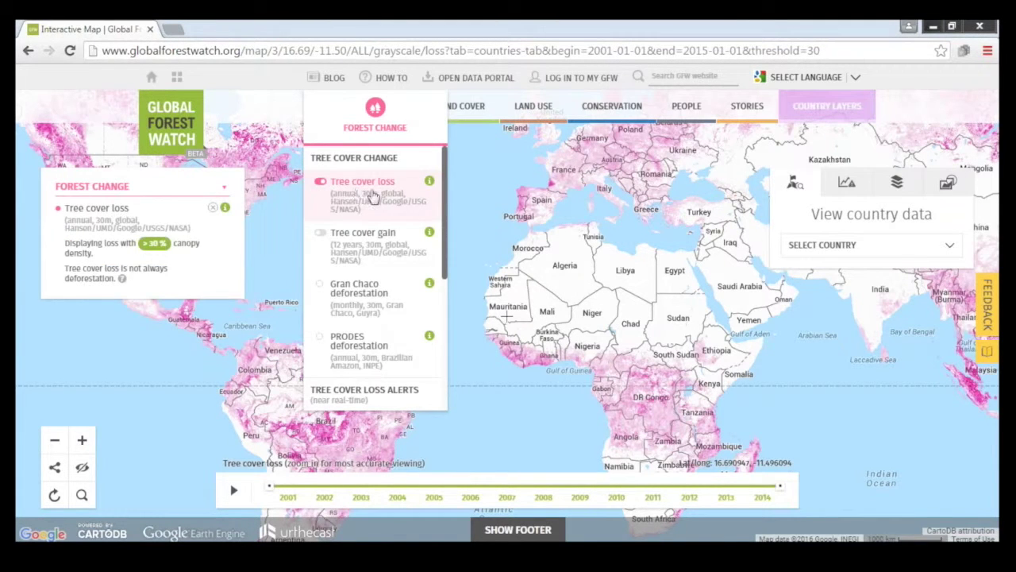
Step: Centre the map on the Atlantic, play the 2001–2014 tree cover loss timeline, and zoom in one level
left_click_drag(512, 247, 596, 238)
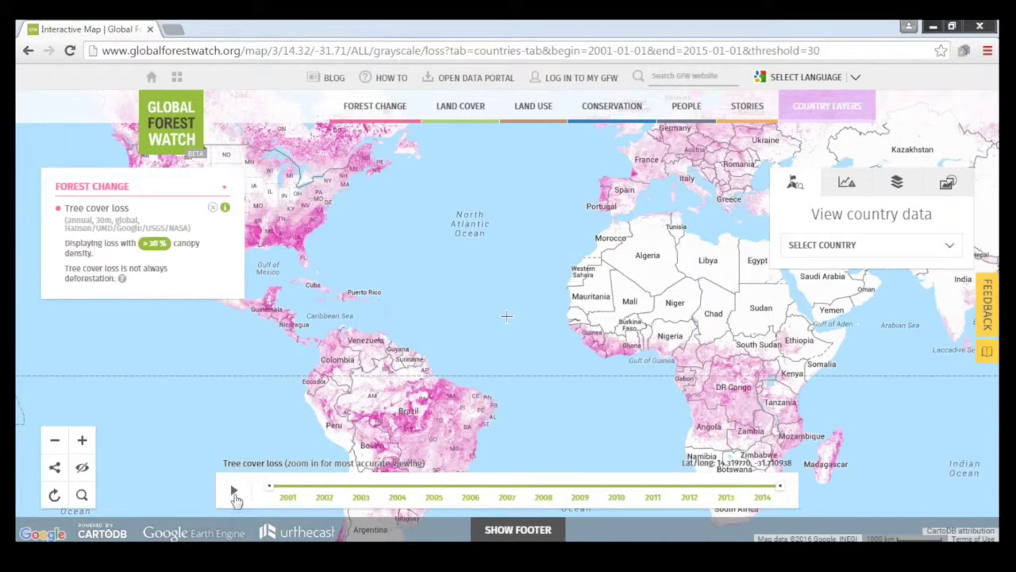
left_click(234, 492)
left_click(81, 440)
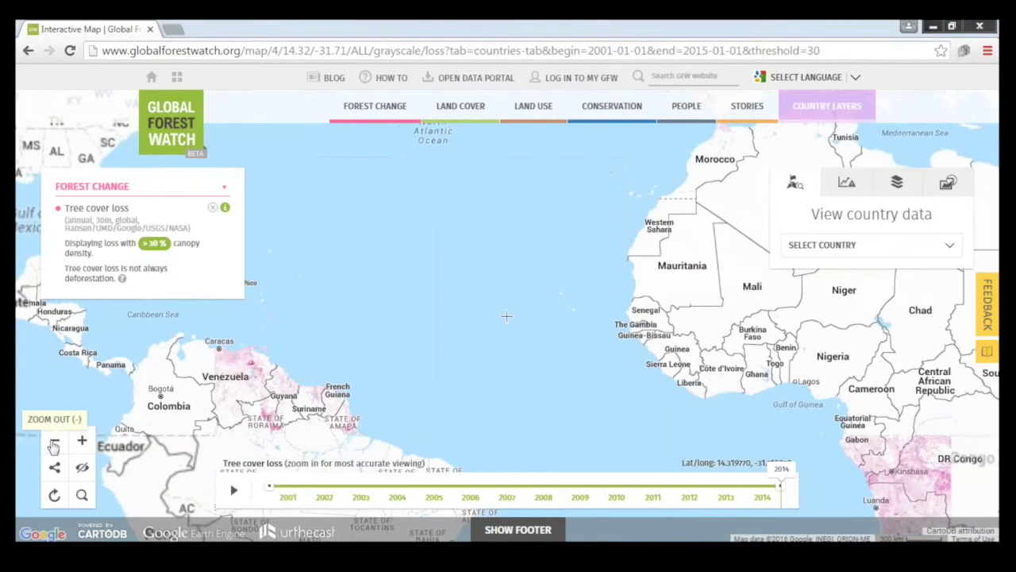
left_click(54, 443)
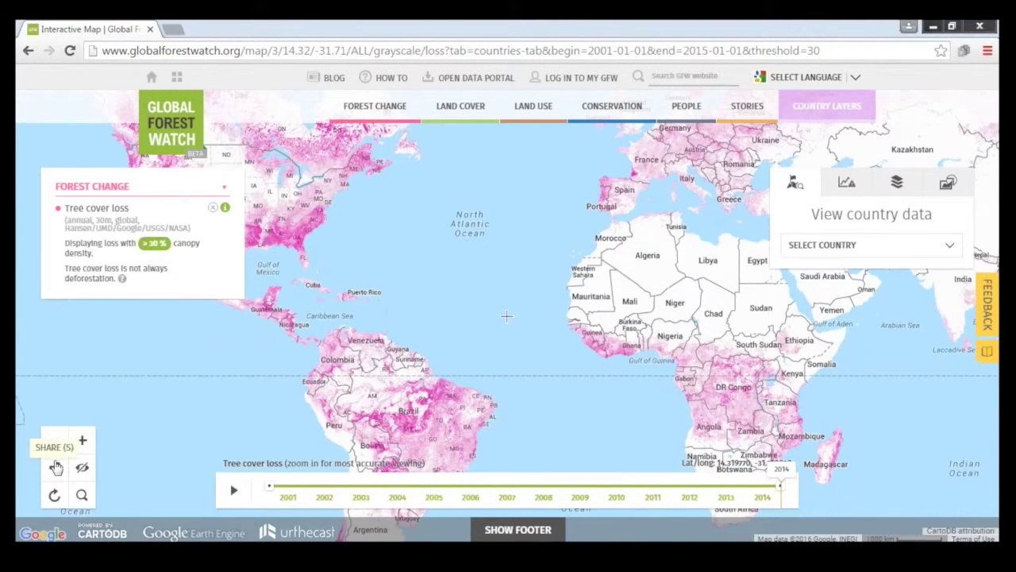
left_click(55, 468)
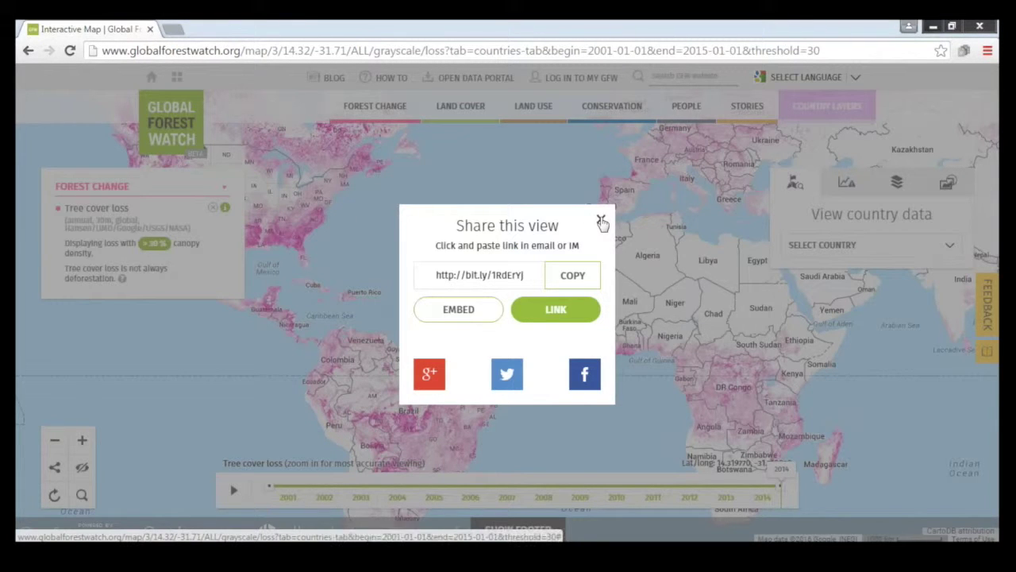
left_click(601, 220)
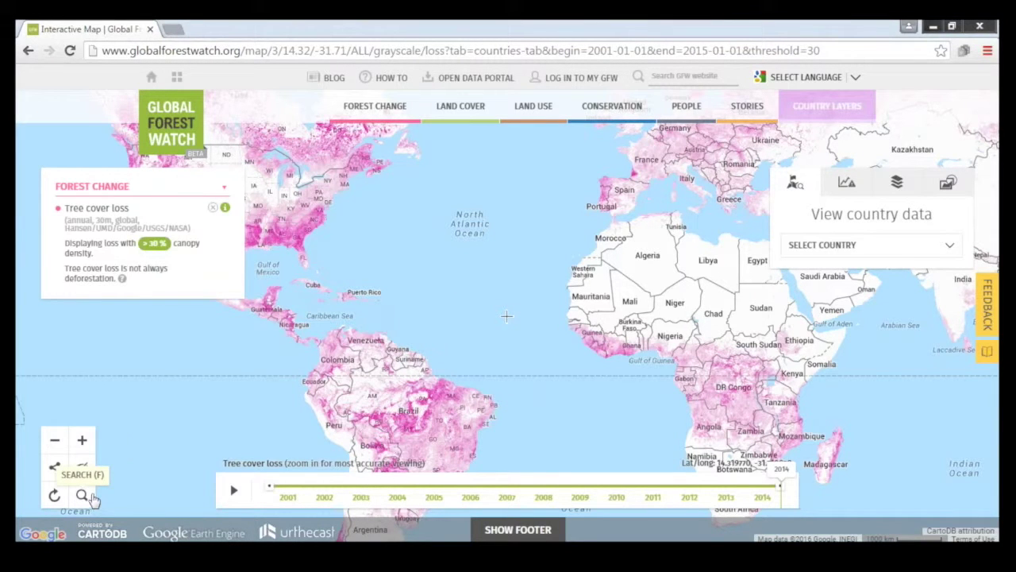
left_click(82, 469)
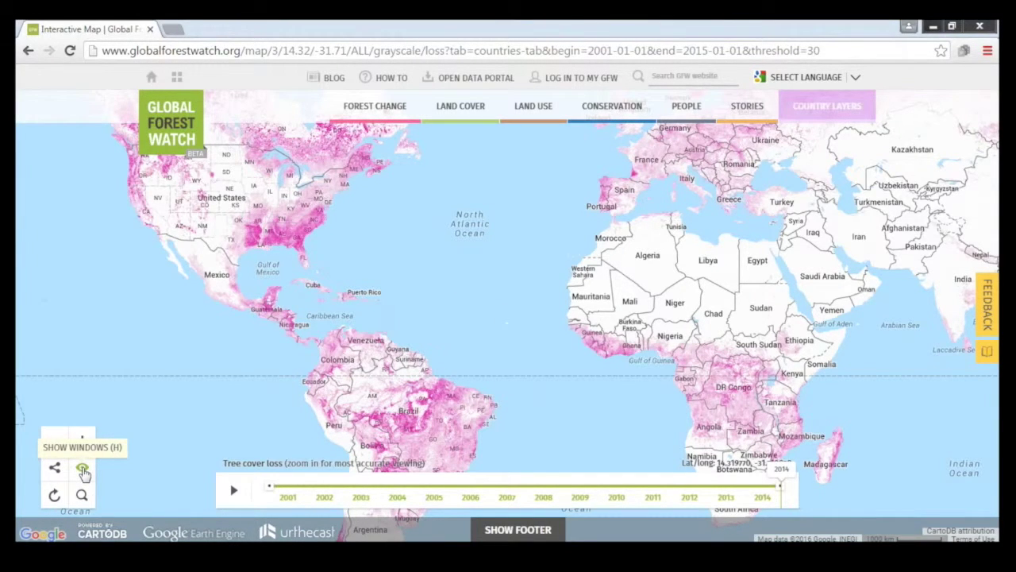
left_click(83, 469)
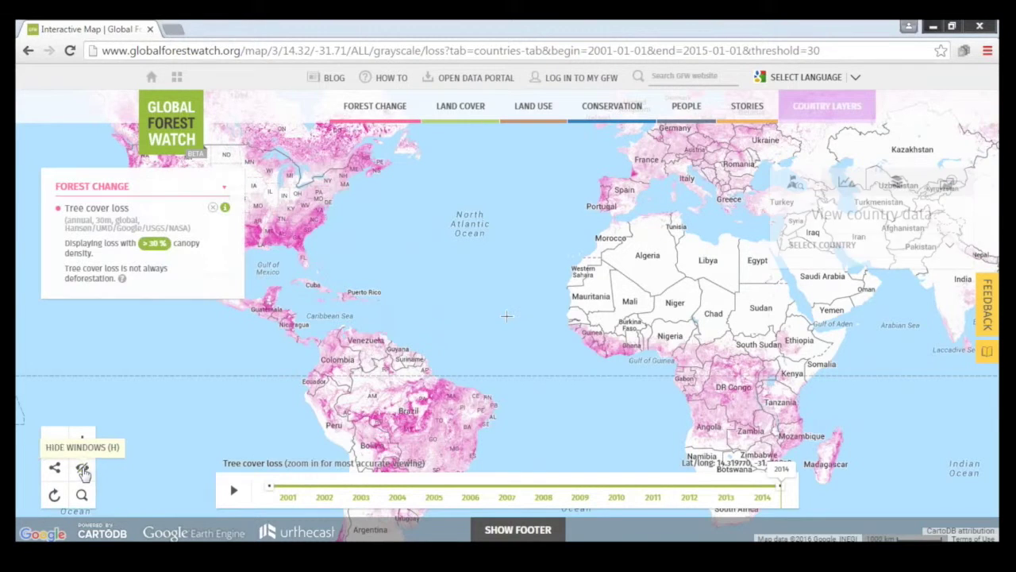
Step: Pan the tree cover loss map to centre on Africa and Europe, then browse the other layer categories
left_click_drag(635, 238, 542, 245)
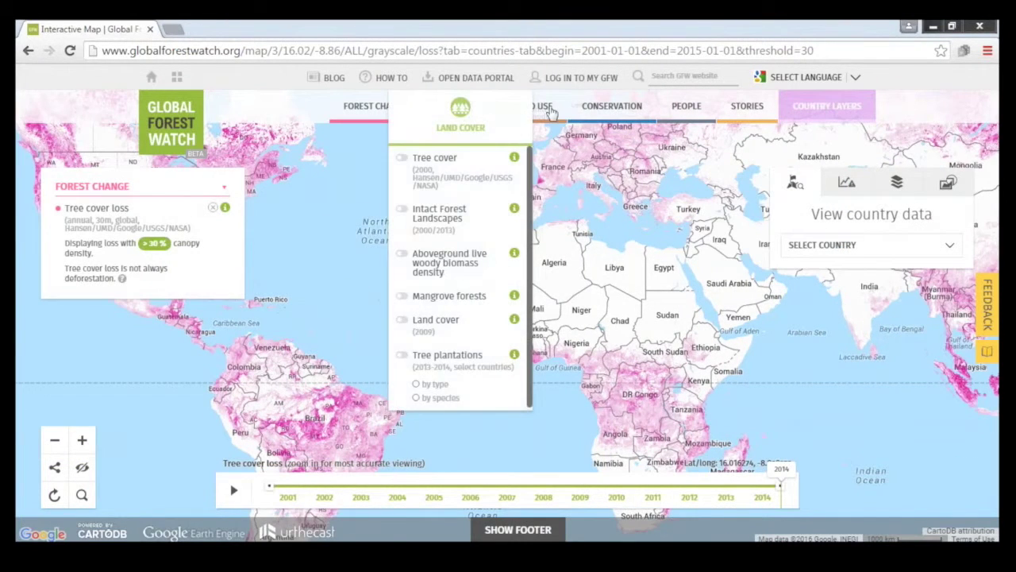
mouse_move(629, 116)
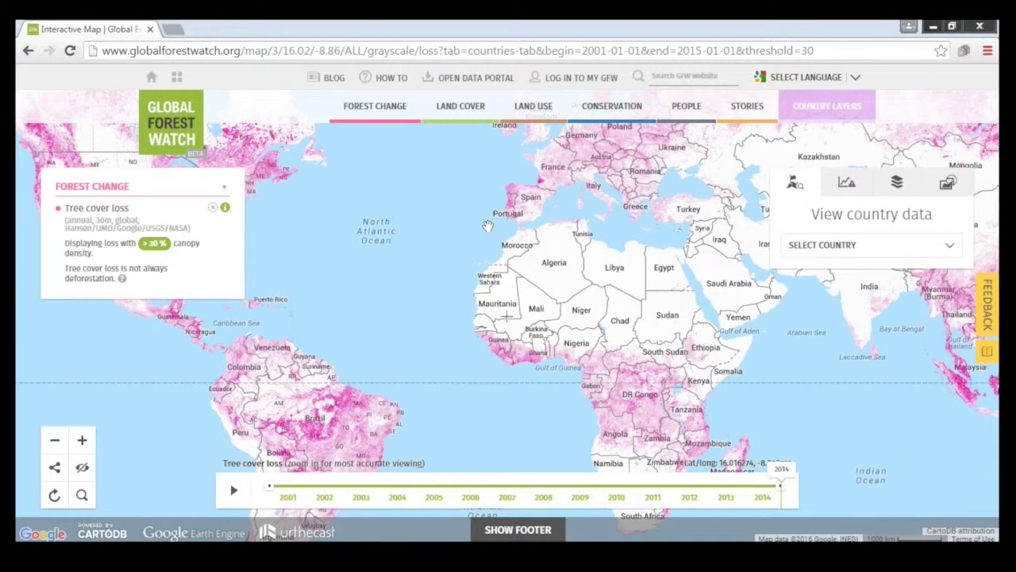
Step: Turn on GLAD alerts with geographic coverage highlighted, panning to show Indonesia and Peru
mouse_move(402, 126)
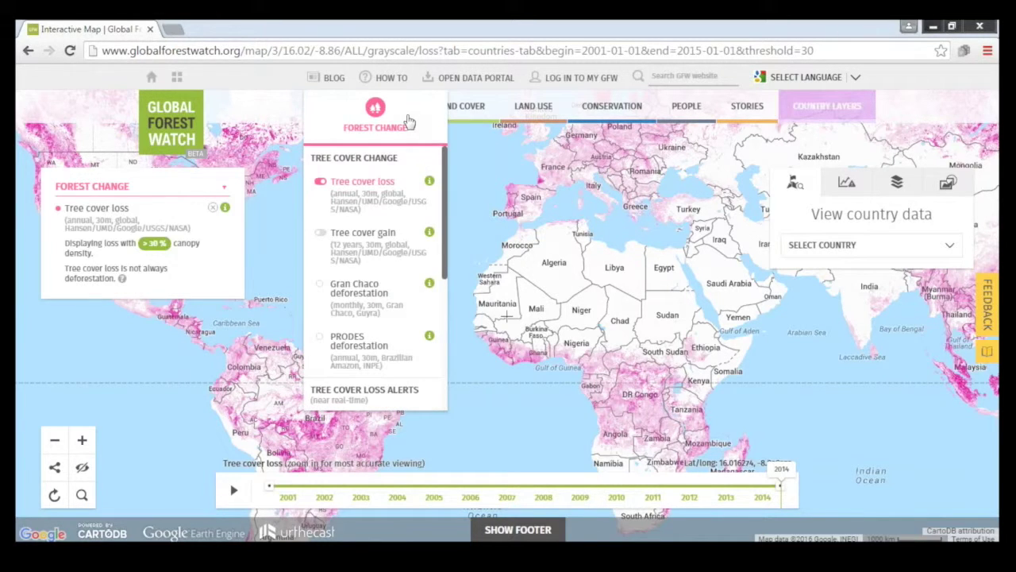
scroll(412, 238, "down", 2)
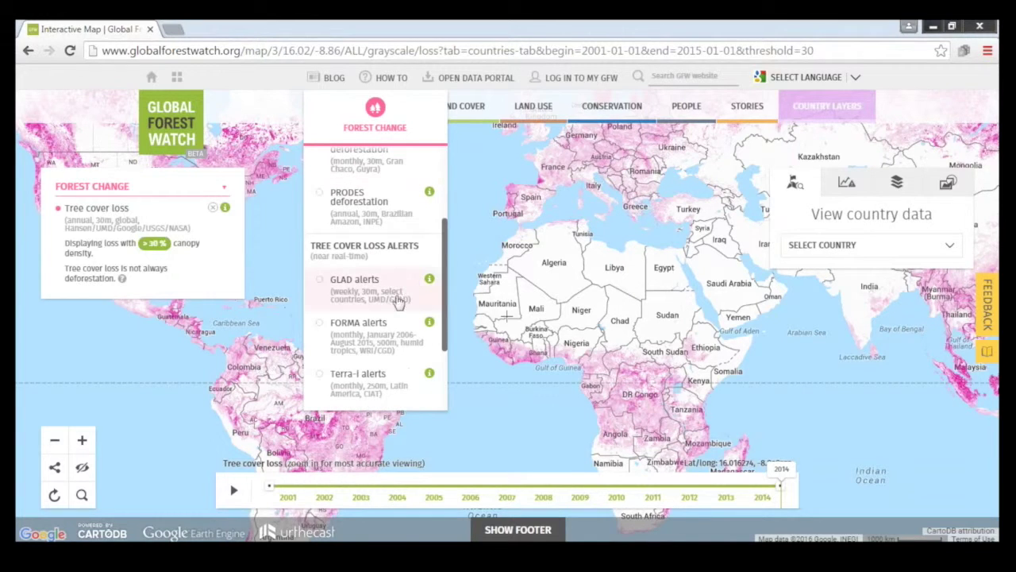
left_click(399, 302)
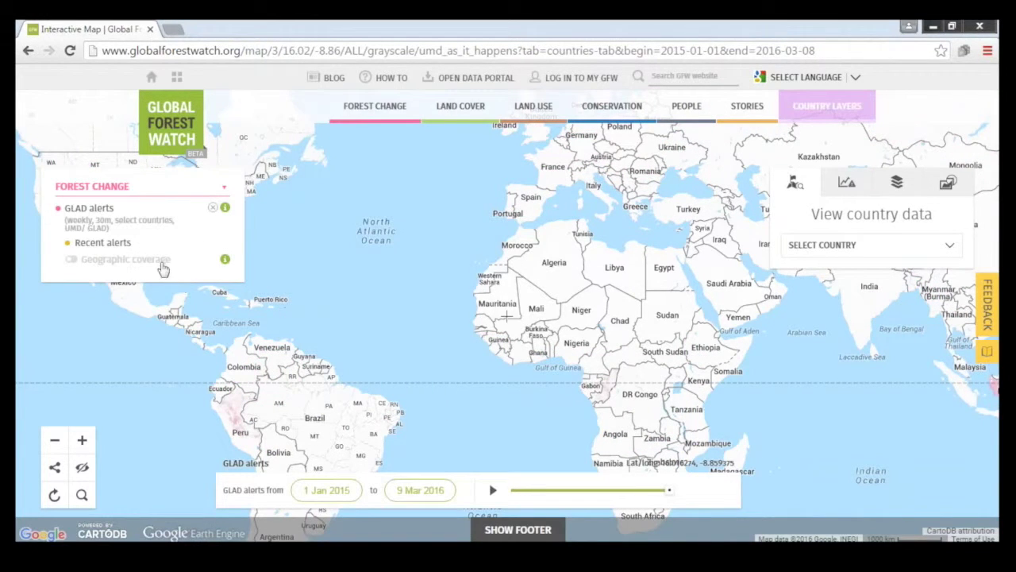
left_click(162, 266)
left_click_drag(479, 397, 208, 377)
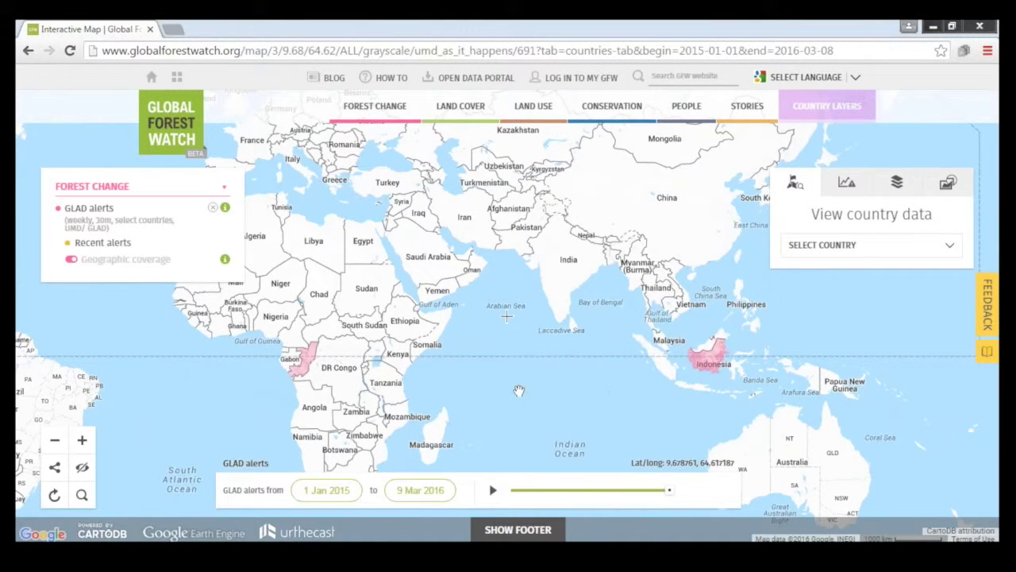
left_click_drag(520, 390, 637, 381)
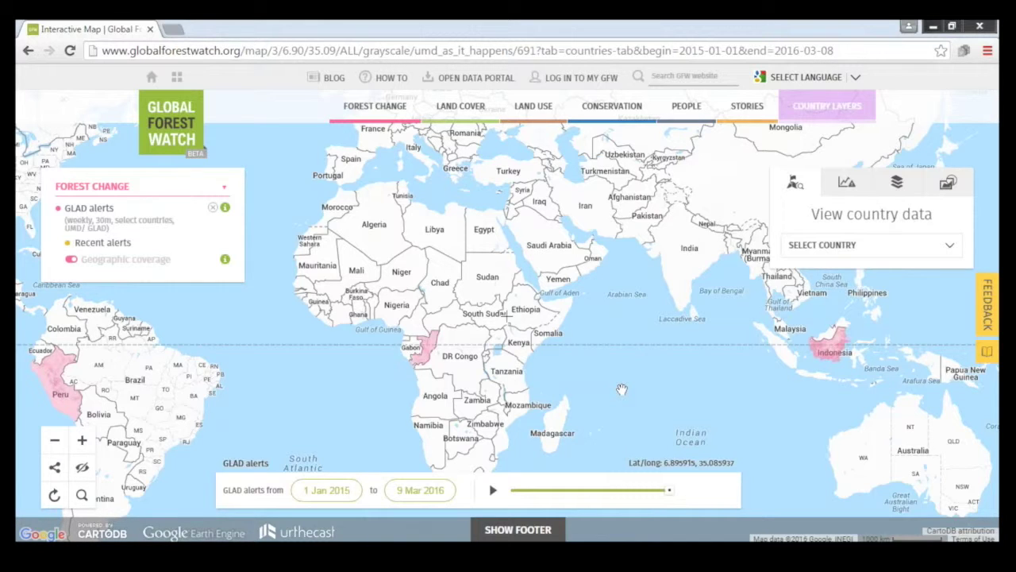
Step: Hide the geographic coverage shading and select Indonesia as the country
left_click(150, 265)
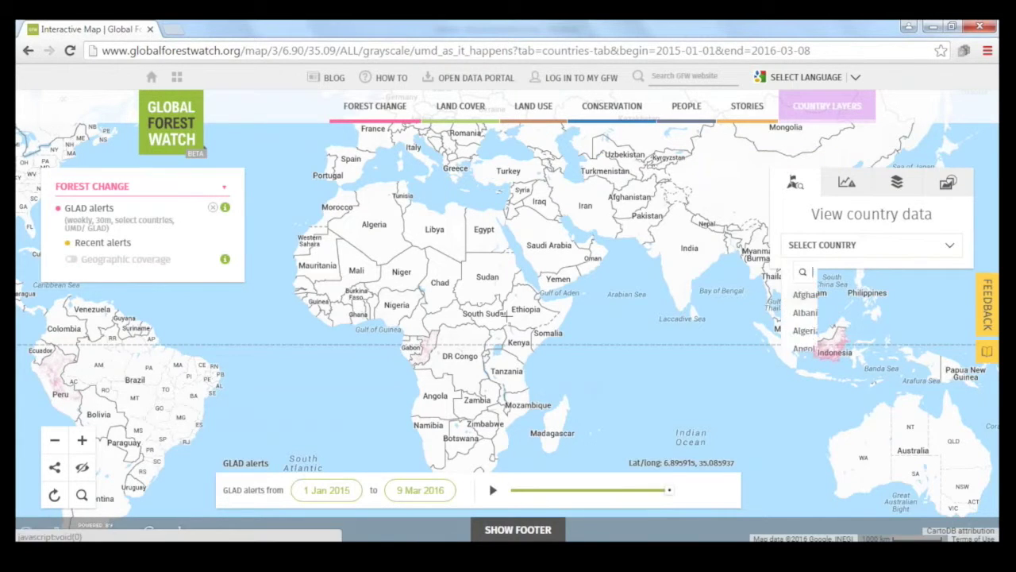
left_click(845, 238)
type("indon")
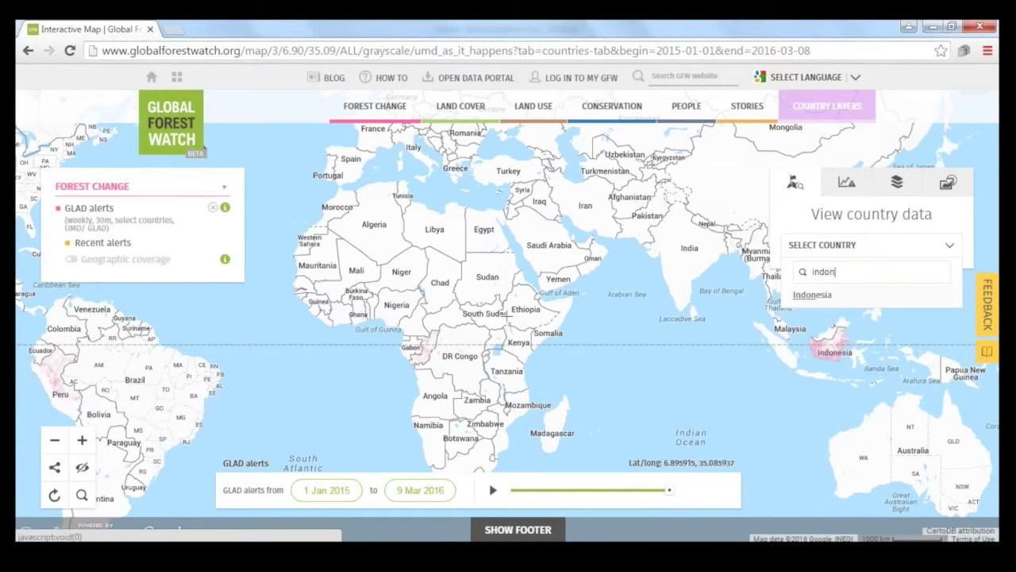
key("Return")
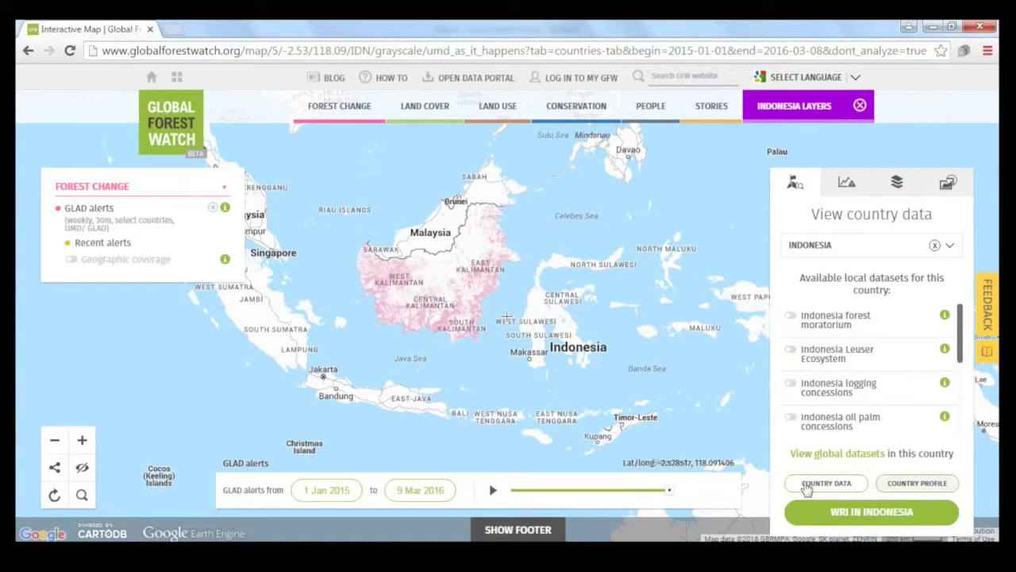
Step: Collapse the country panel and zoom the map onto Borneo's GLAD alerts
left_click(806, 193)
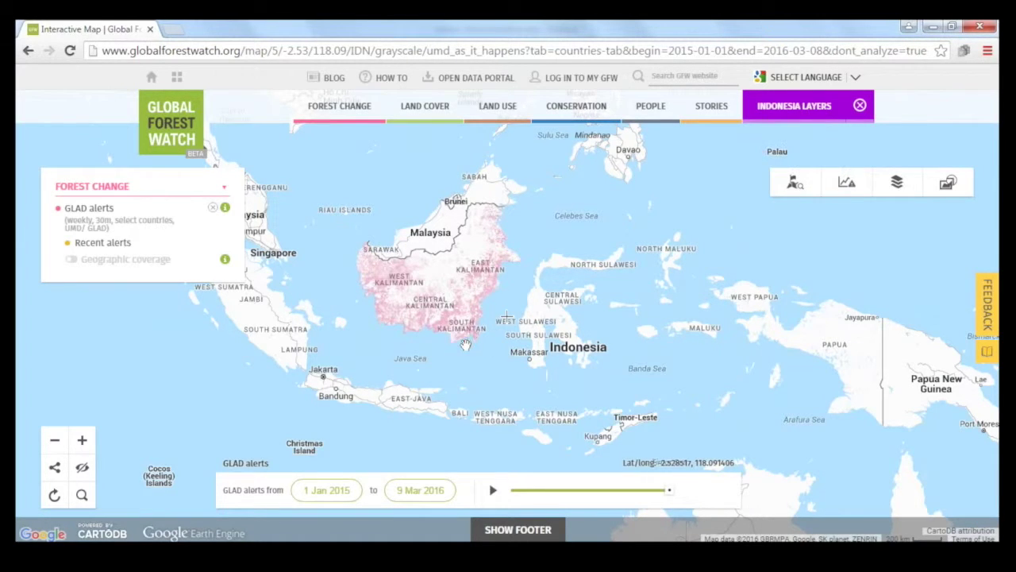
left_click_drag(469, 340, 525, 351)
scroll(507, 318, "up", 1)
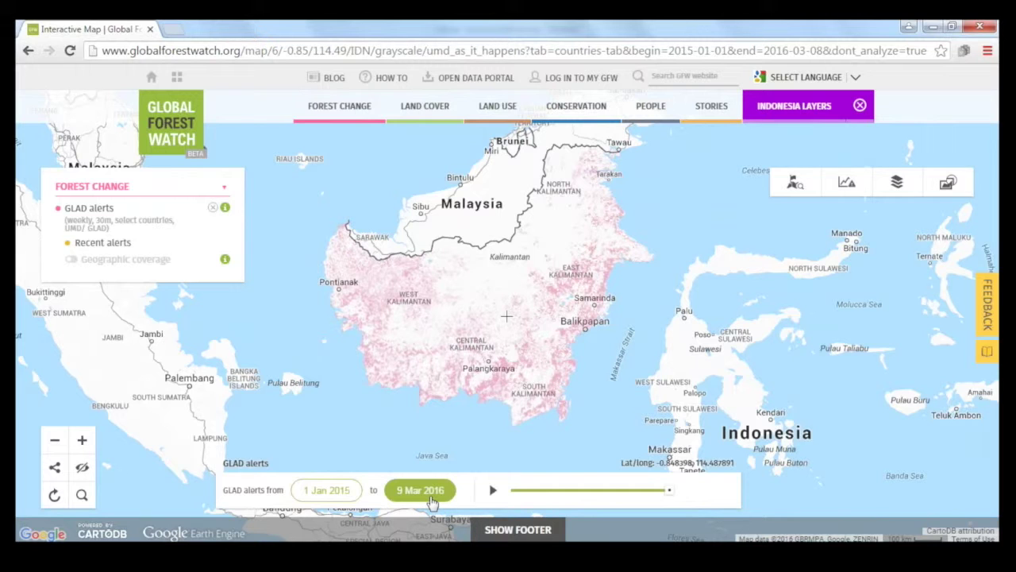
Step: Set the GLAD alerts end date to 9 Mar 2016
left_click(432, 503)
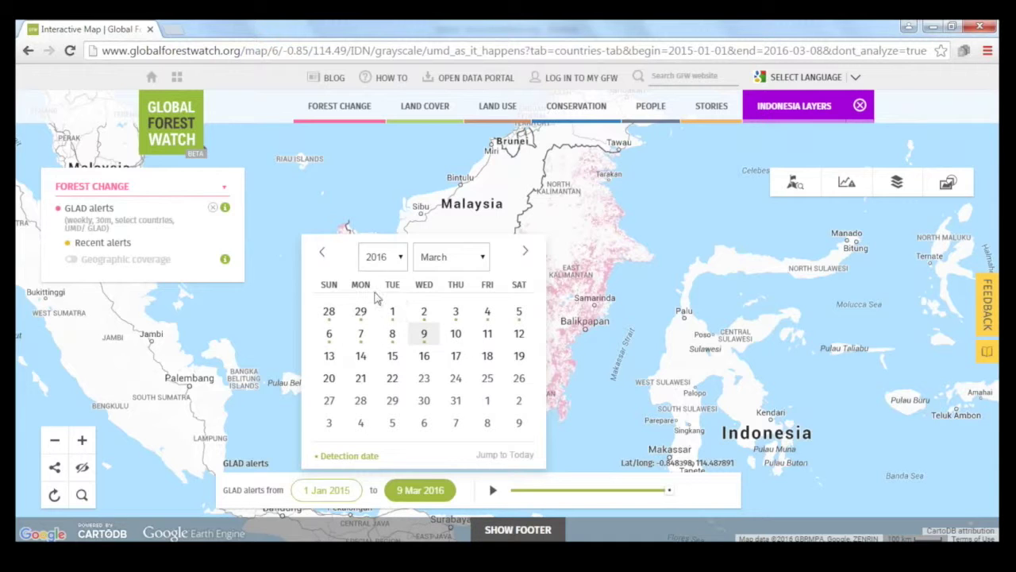
left_click(465, 268)
left_click(445, 289)
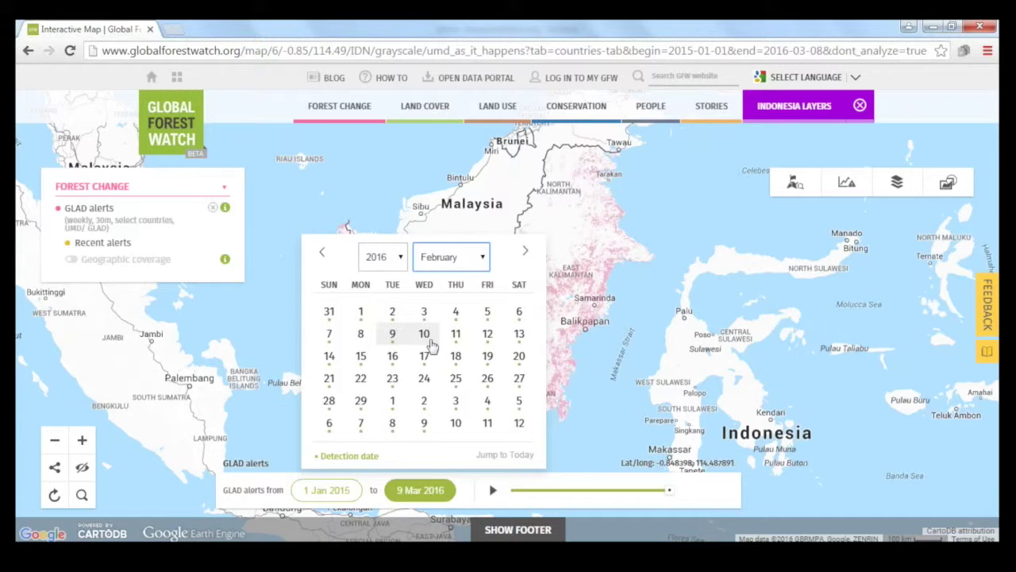
left_click(479, 267)
left_click(464, 301)
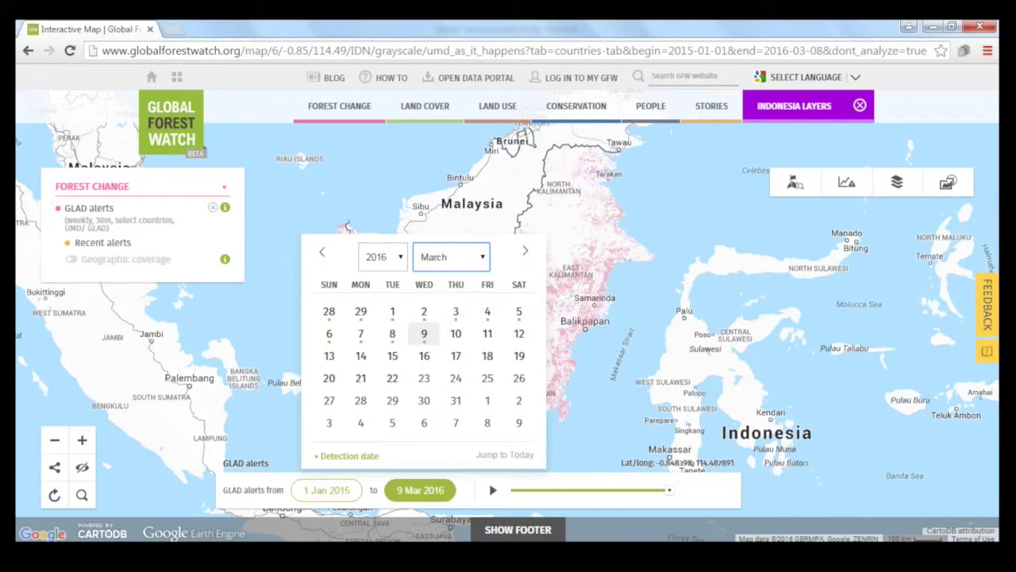
left_click(426, 335)
Step: Set the GLAD alerts start date to 1 Jan 2016
left_click(326, 490)
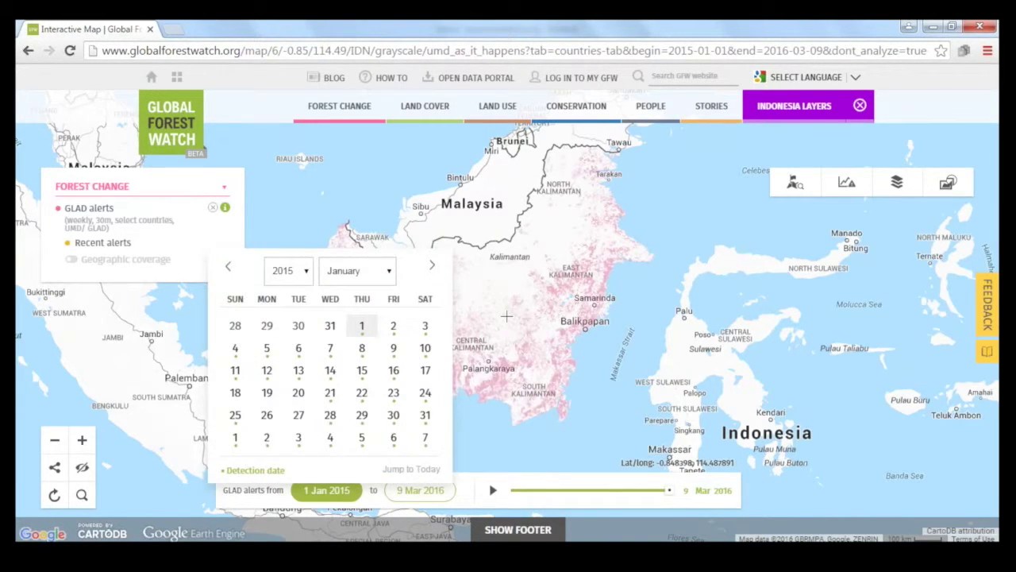
left_click(304, 274)
left_click(305, 318)
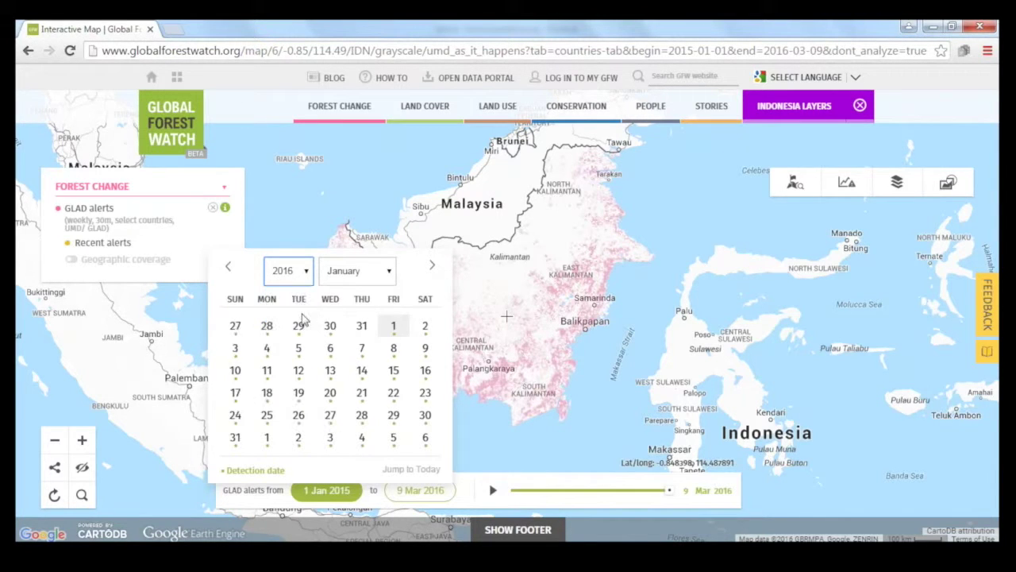
left_click(393, 329)
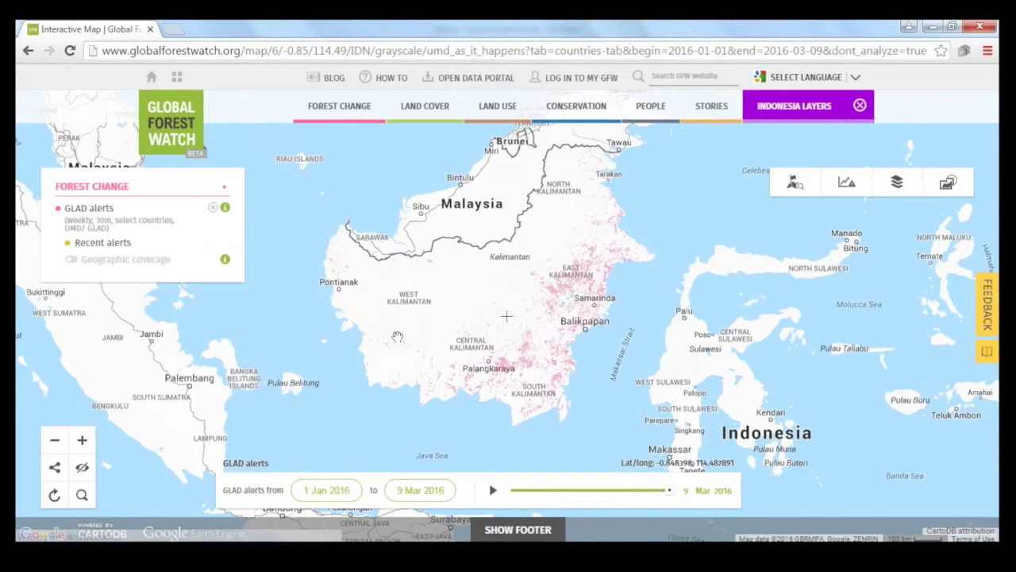
Step: Zoom into southern Kalimantan, centring the alert clusters near Palangkaraya
left_click_drag(471, 403, 472, 377)
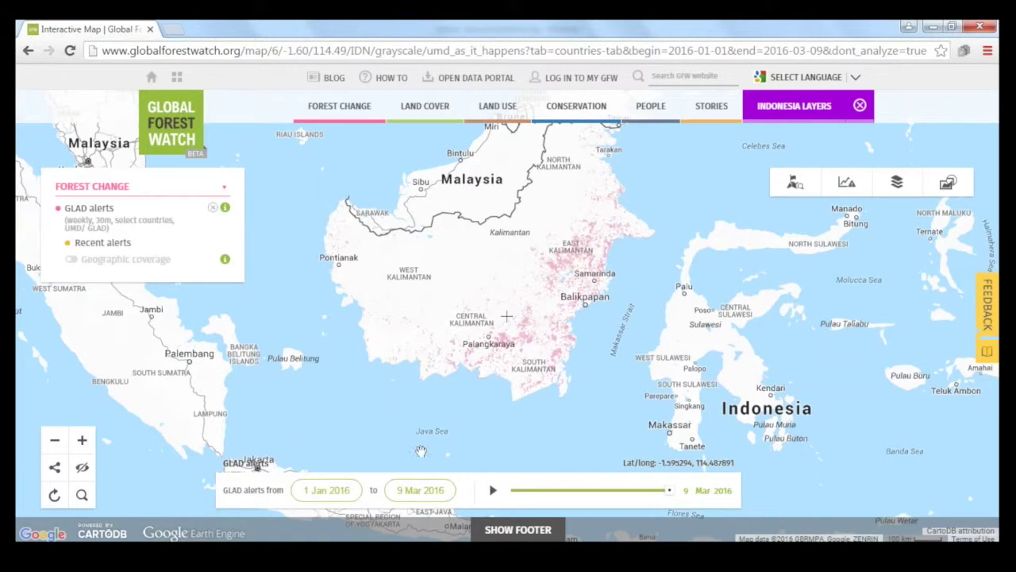
scroll(487, 378, "up", 1)
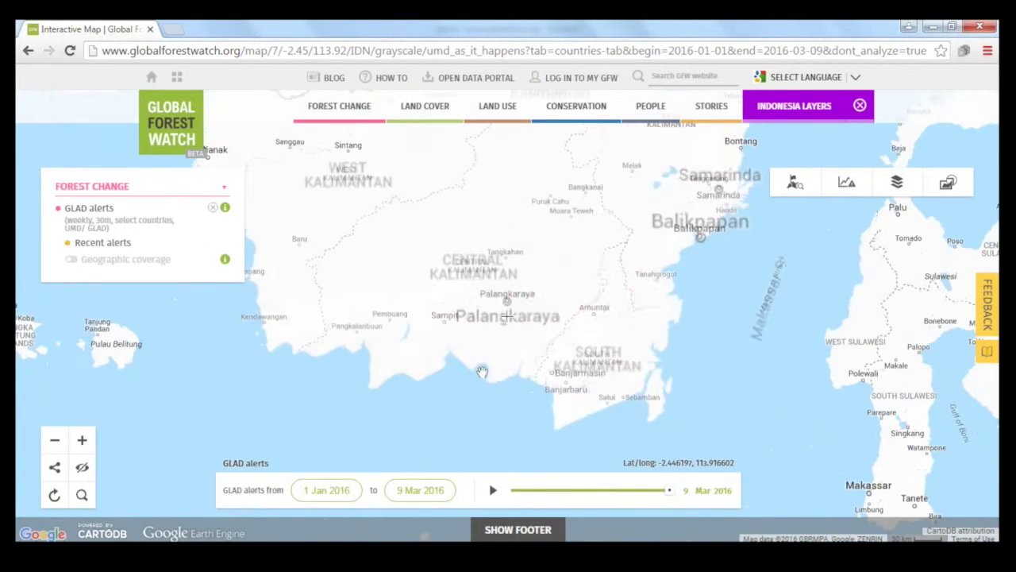
scroll(540, 334, "up", 1)
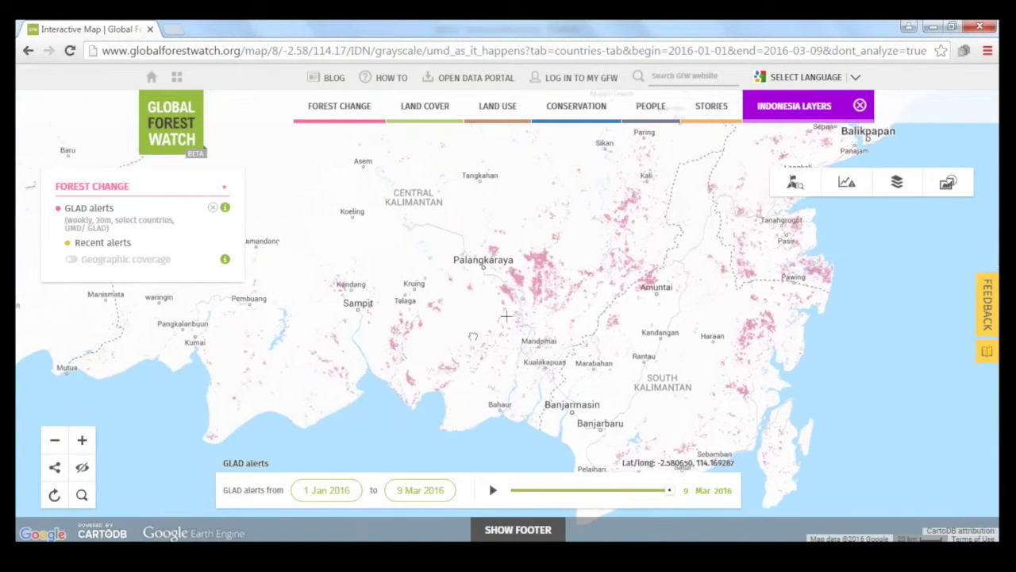
scroll(441, 359, "up", 1)
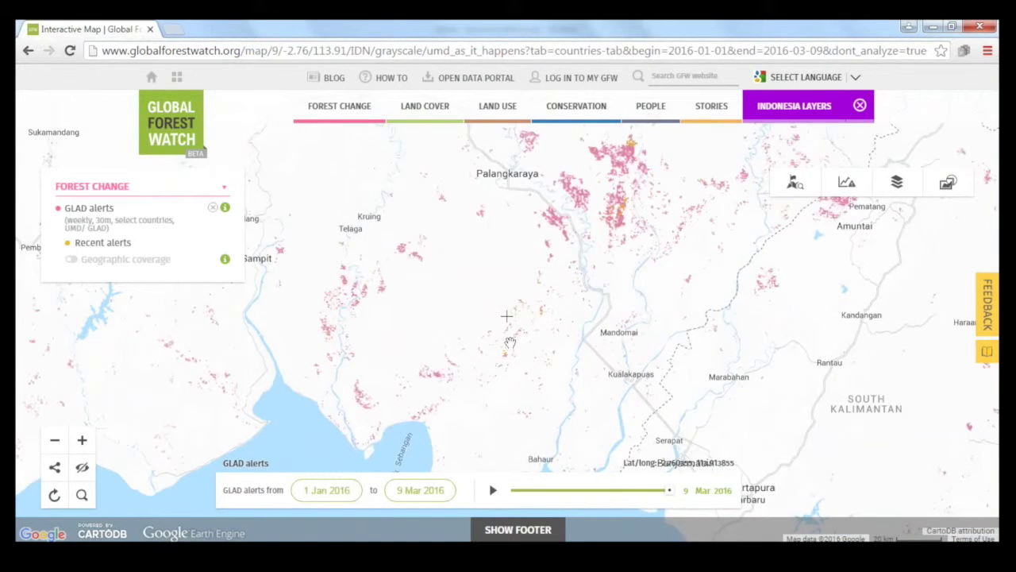
left_click_drag(388, 252, 328, 297)
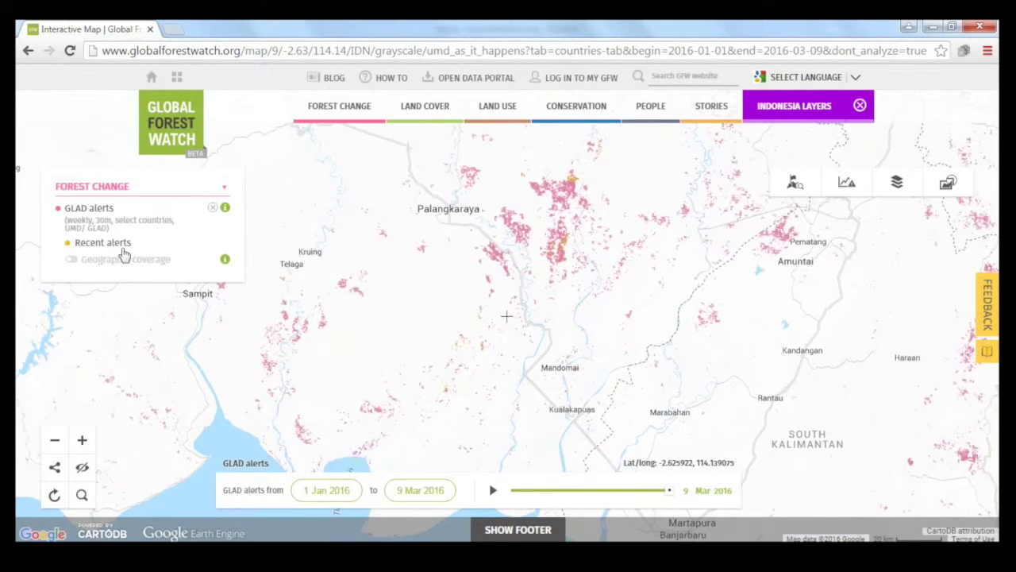
Step: Try the Dark Matter base map, then return to the Default light base map
left_click(907, 196)
left_click(886, 378)
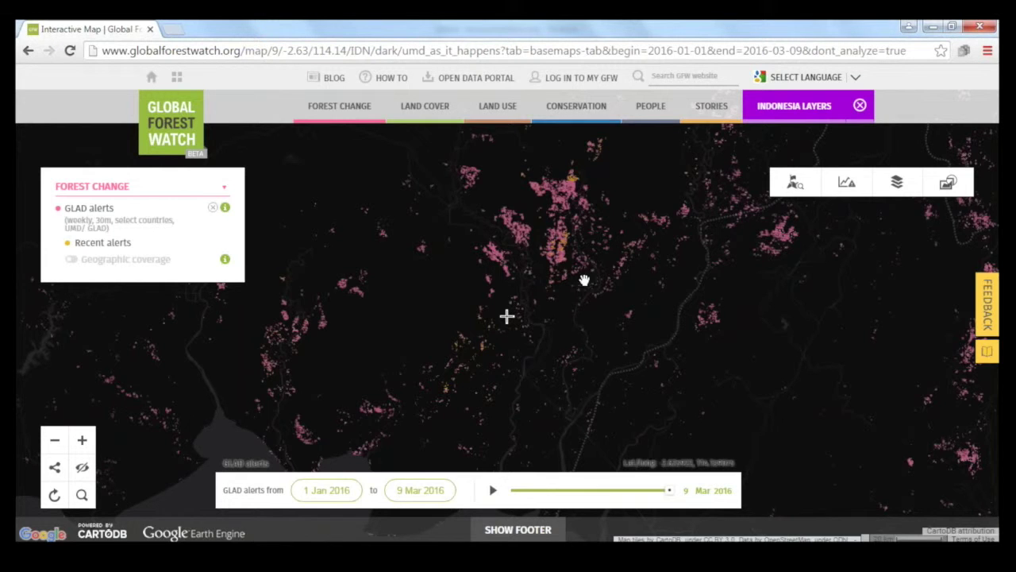
scroll(573, 310, "up", 1)
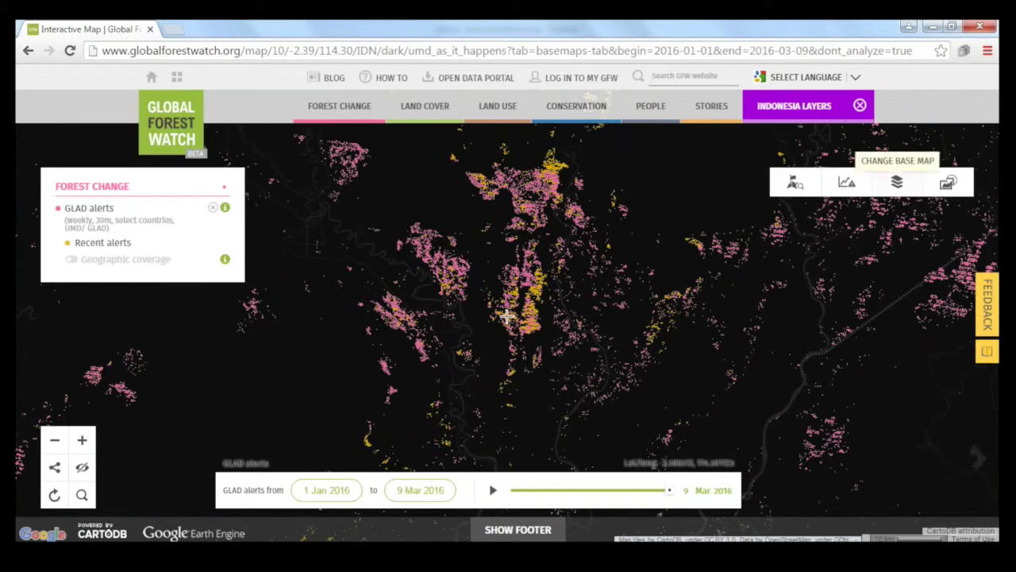
left_click(897, 182)
left_click(897, 228)
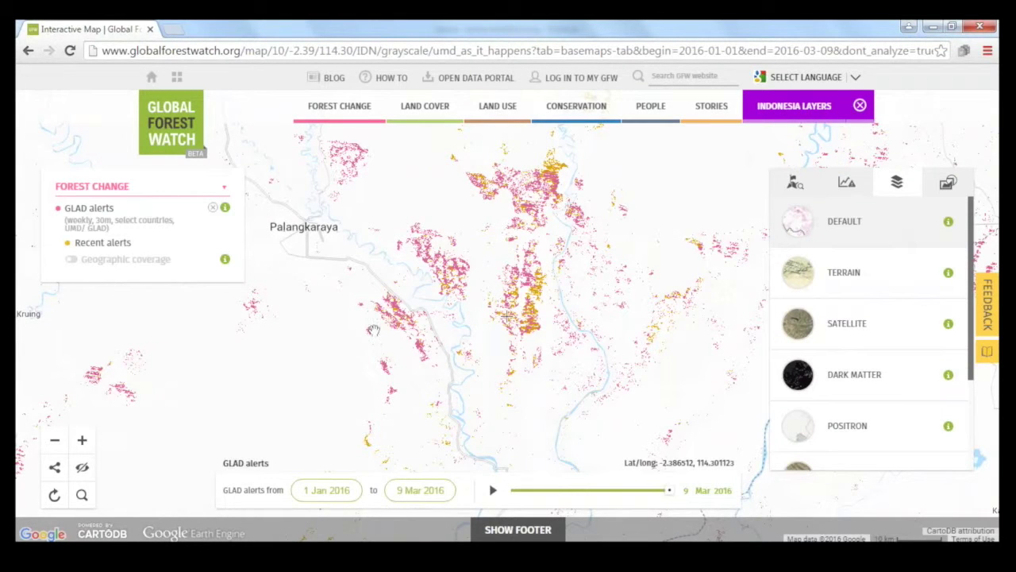
left_click_drag(624, 226, 610, 252)
Step: From Indonesia's country data, overlay the green primary forest (2000) layer, leaving the forest moratorium off
left_click(821, 185)
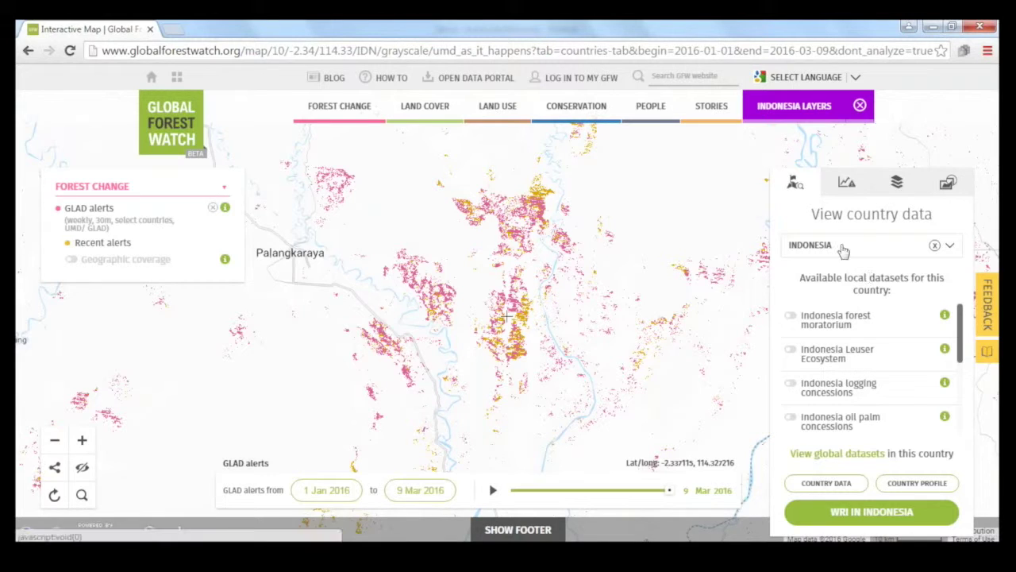
left_click(850, 327)
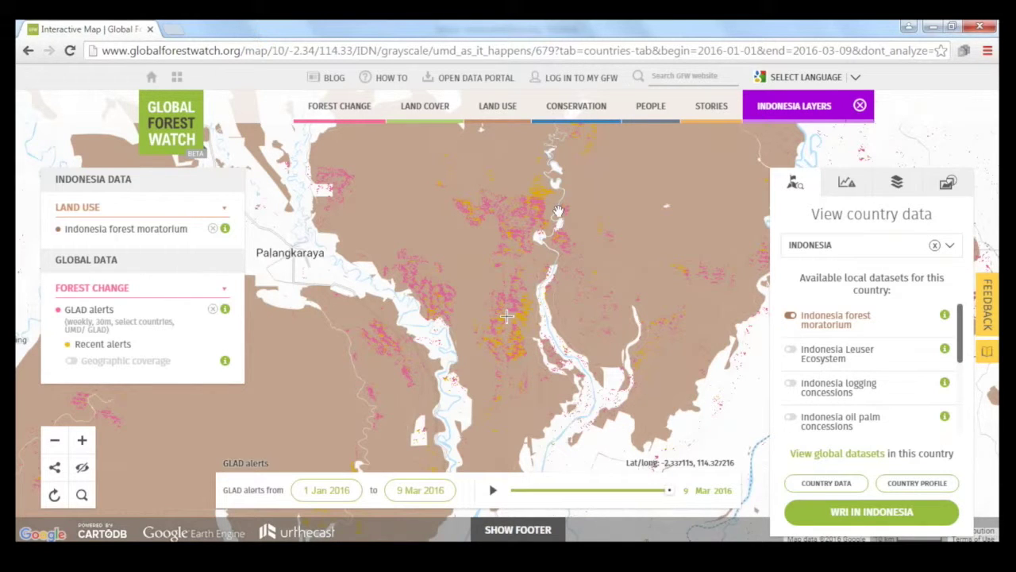
left_click(830, 321)
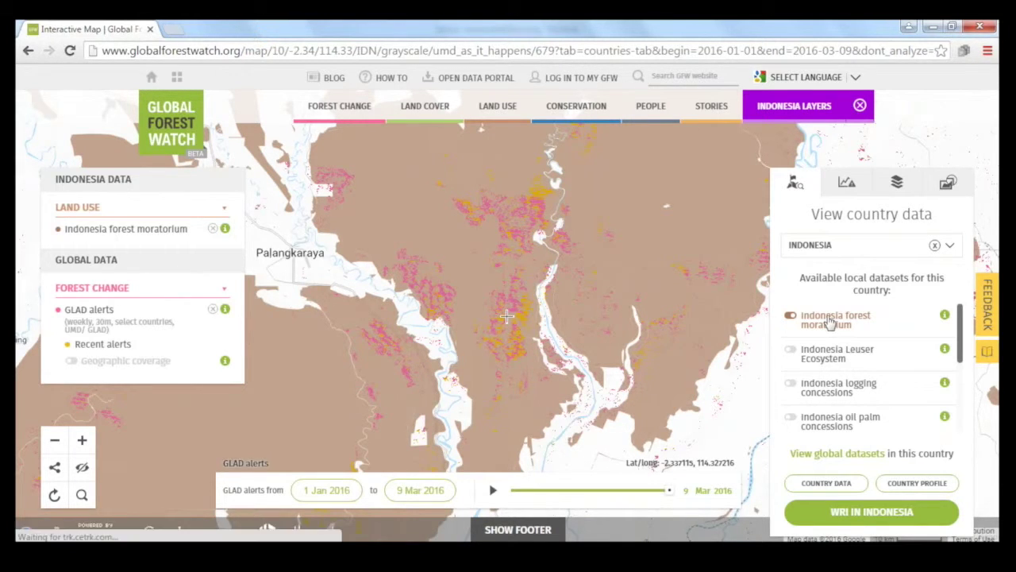
scroll(831, 321, "down", 3)
left_click(846, 412)
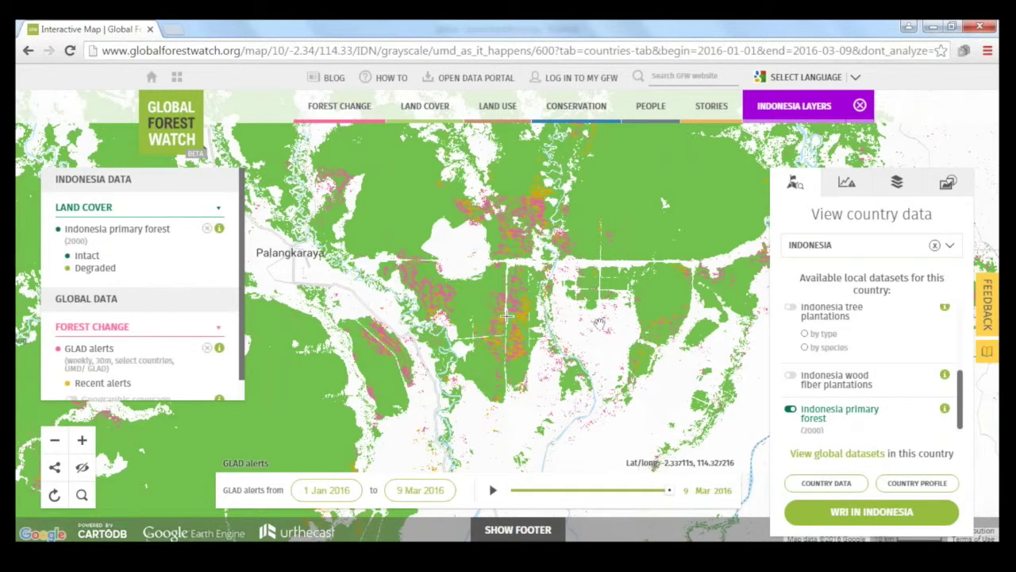
Step: Draw a four-corner area east of Palangkaraya and analyse it: 48,094 ha, 49,808 alerts
left_click(863, 197)
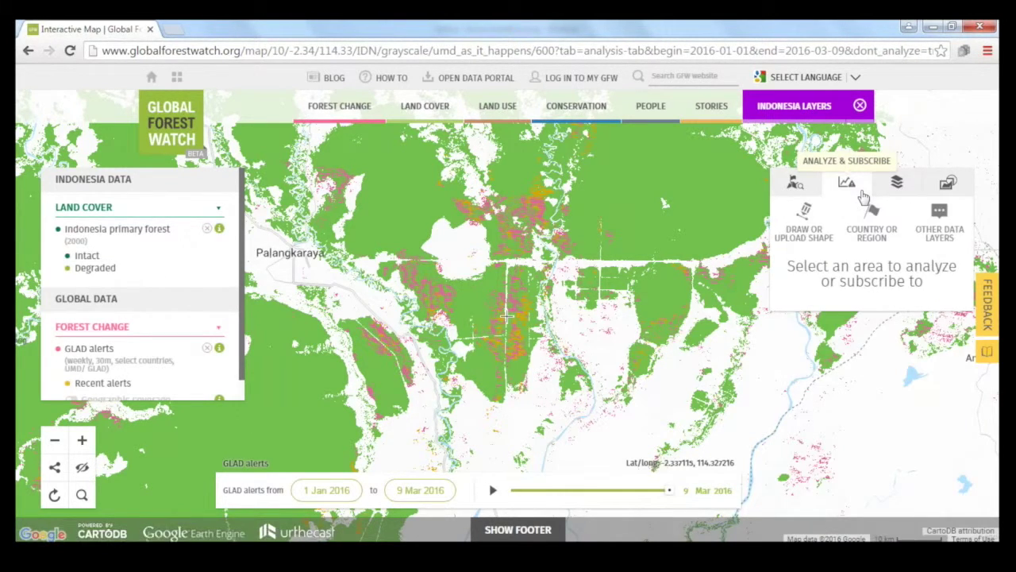
left_click(809, 232)
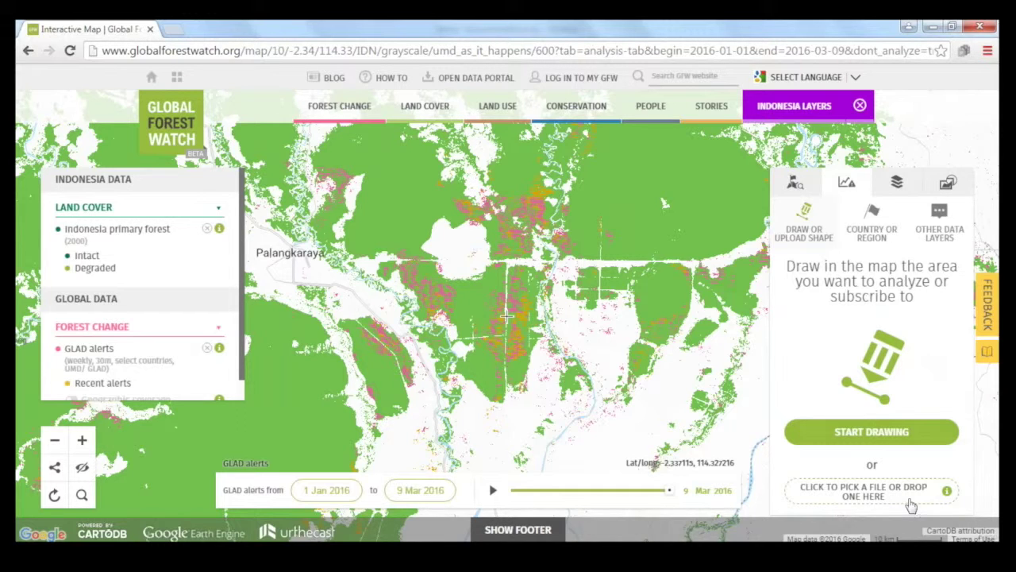
left_click(881, 432)
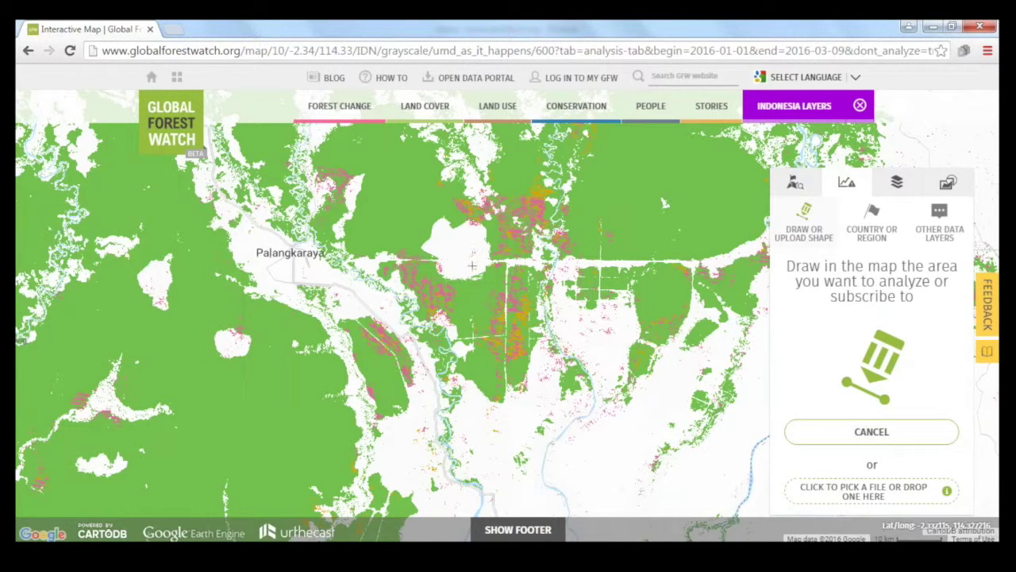
left_click(471, 265)
left_click(546, 265)
left_click(545, 395)
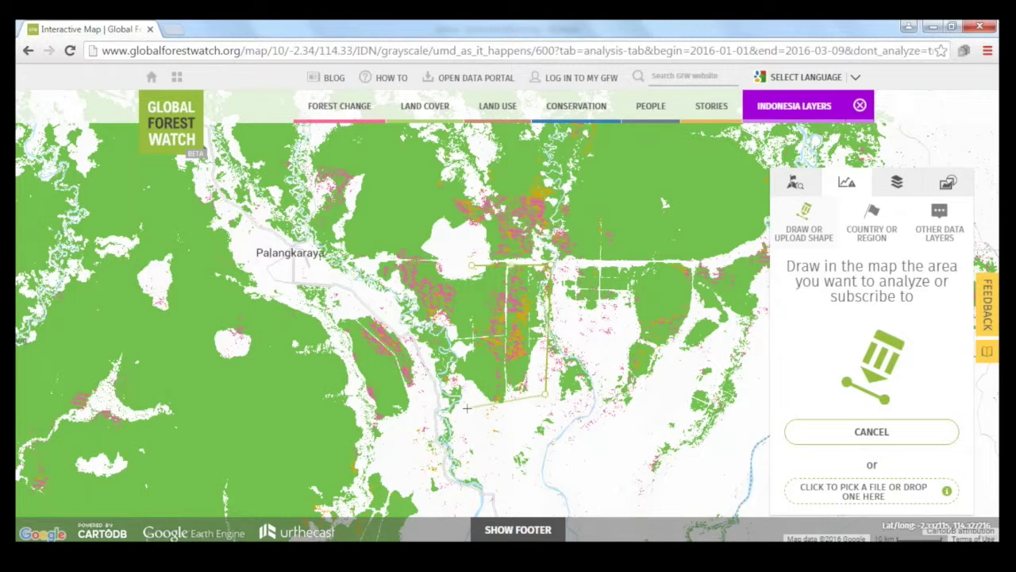
left_click(466, 407)
left_click(472, 268)
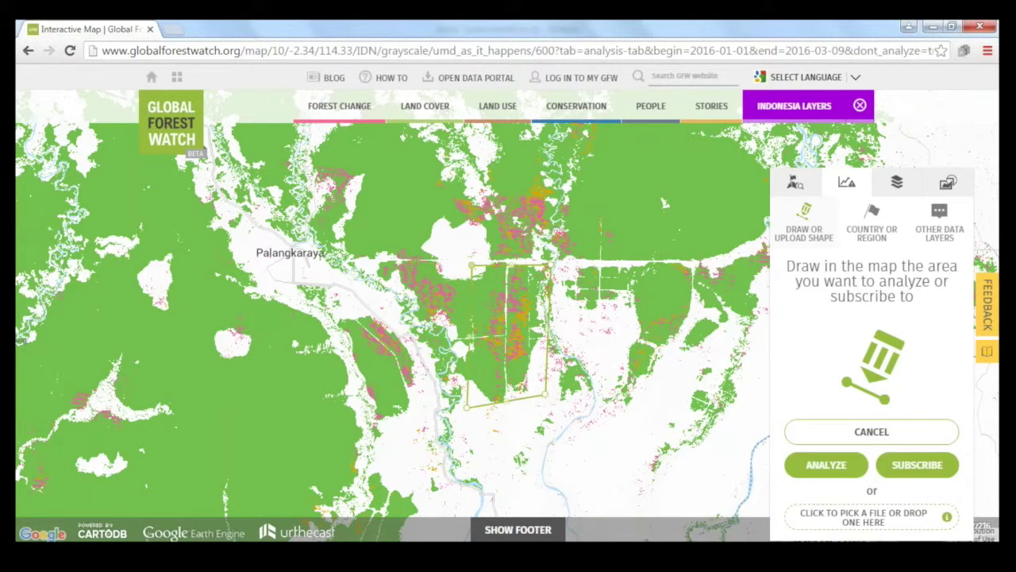
left_click(800, 470)
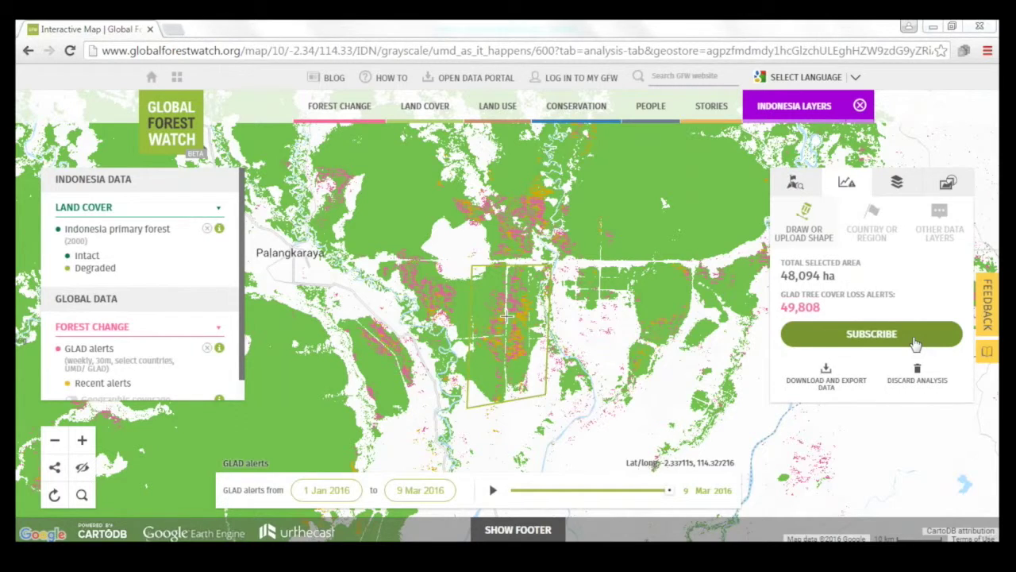
Step: Start a subscription for the analysed area and log in with Twitter
left_click(915, 342)
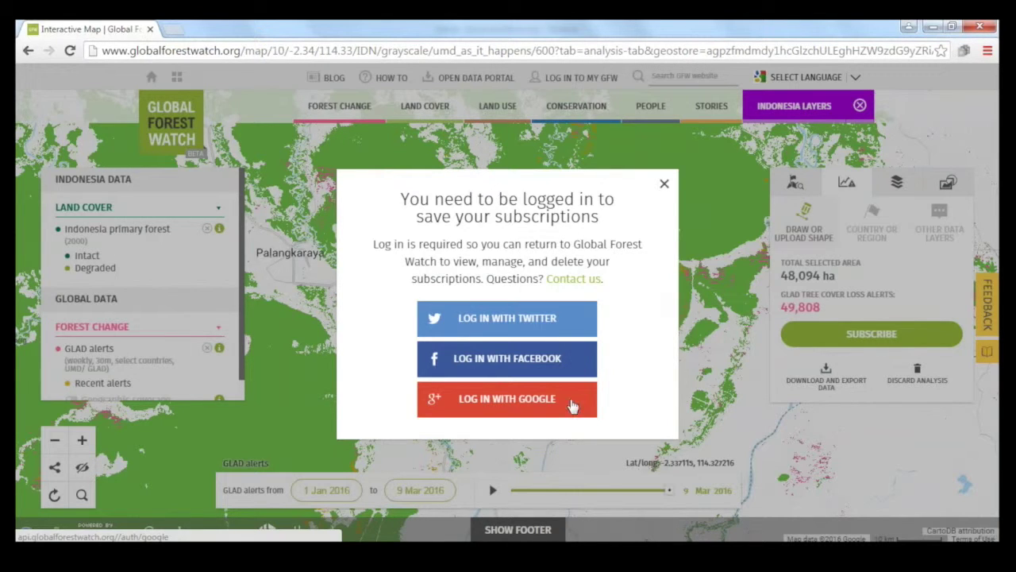
left_click(576, 325)
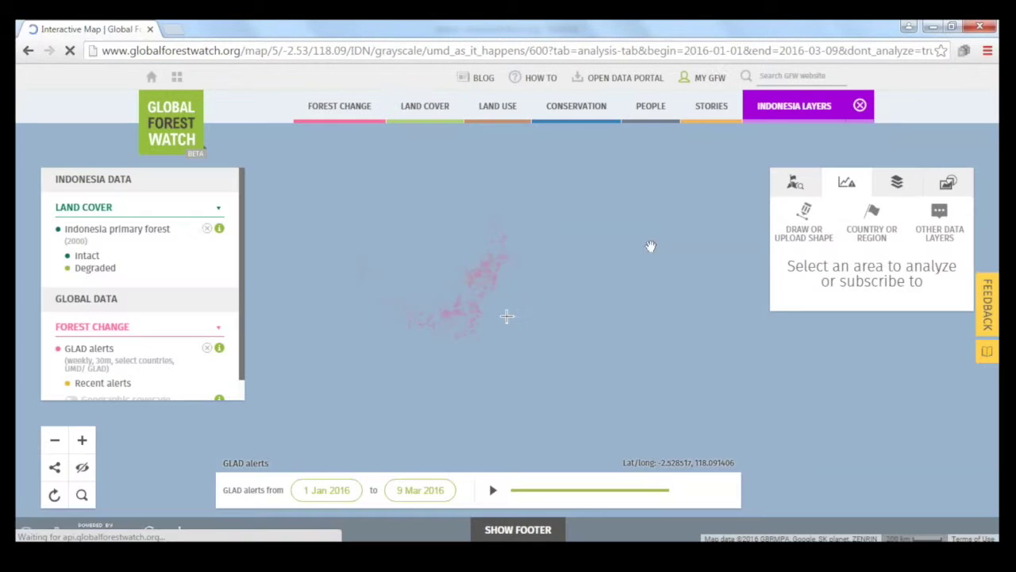
Step: Draw a new polygon over the alert-covered forest and analyse it
mouse_move(597, 77)
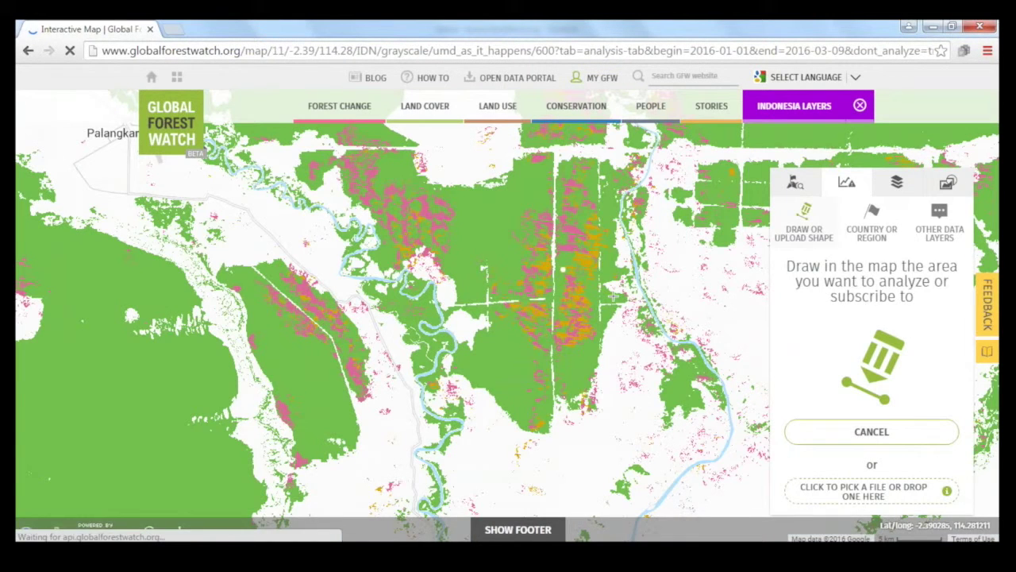
left_click(636, 321)
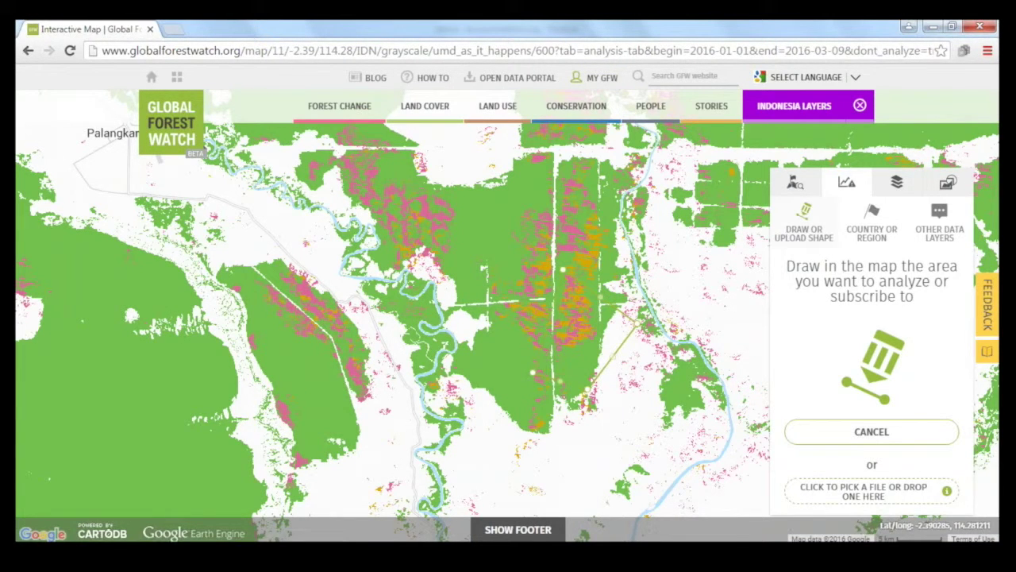
left_click(637, 322)
left_click(827, 465)
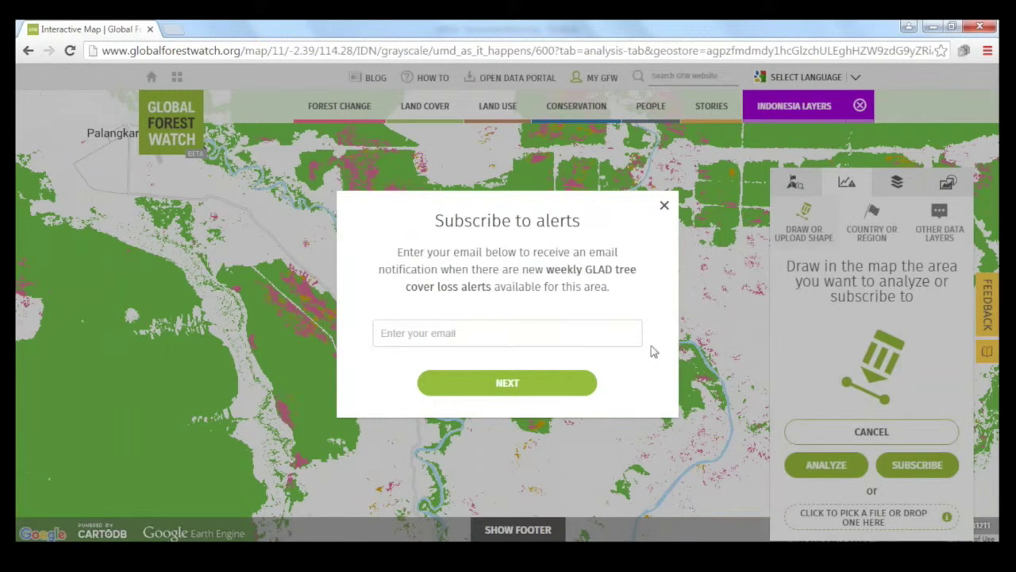
Step: Subscribe with the notification e-mail, naming it 'GLAD Alerts in Kalimantan Primary Forest', and save
left_click(578, 327)
left_click(562, 387)
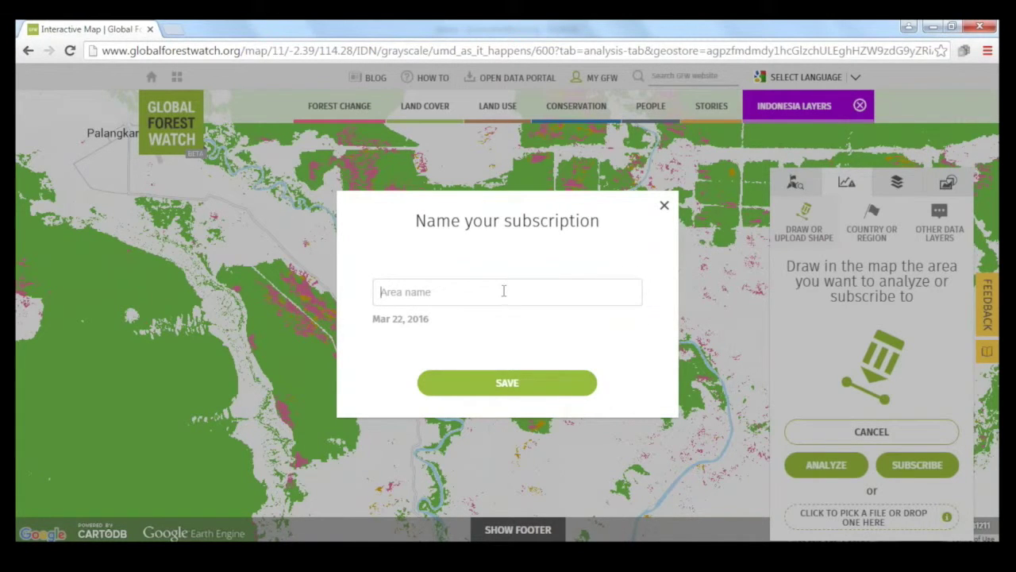
type("GLAD Alerts in Kalimantan Primary Forest")
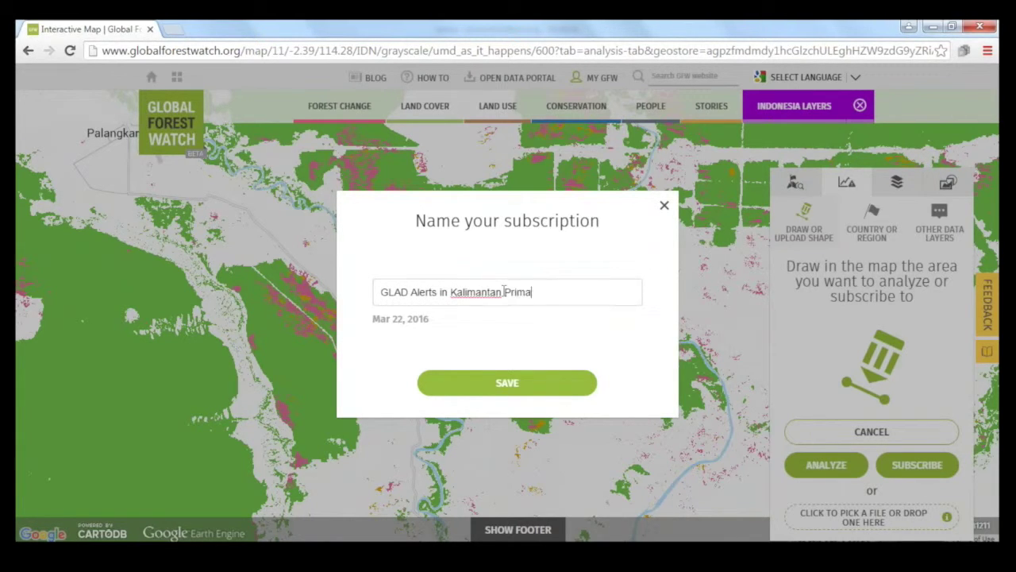
left_click(513, 384)
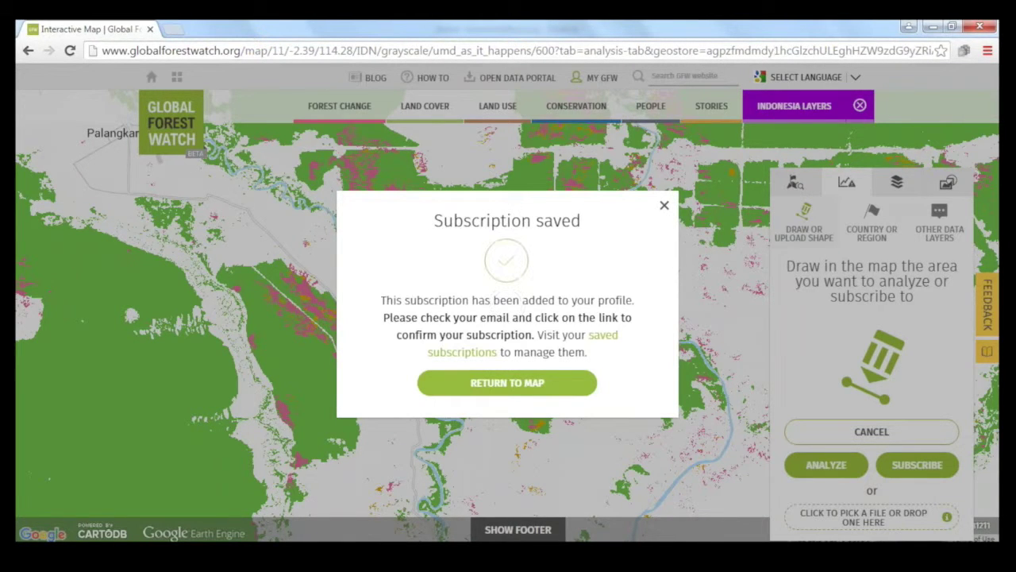
left_click(665, 207)
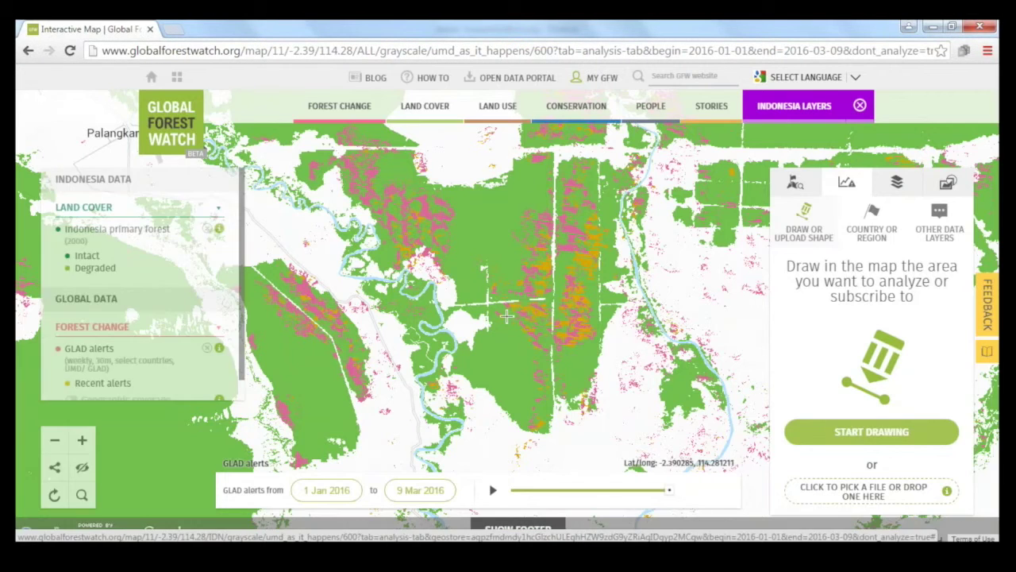
Step: Remove INDONESIA from country data, dropping the primary forest overlay, and open imagery settings
left_click(796, 187)
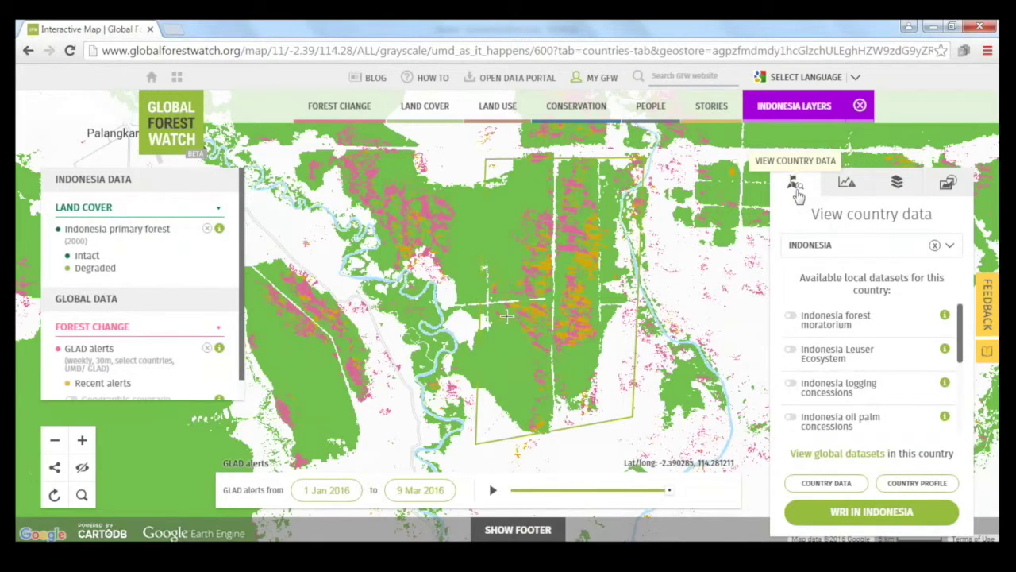
left_click(934, 244)
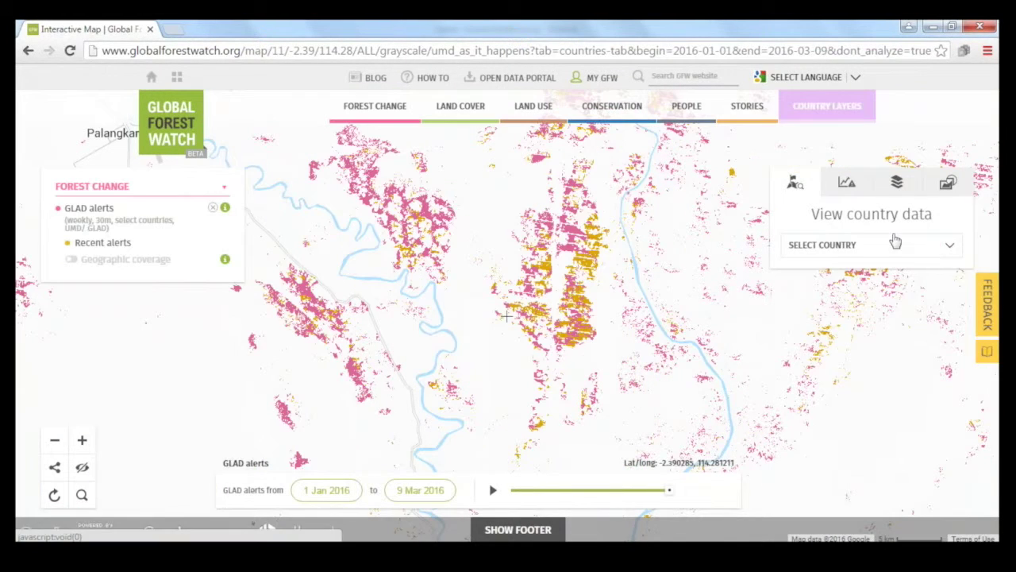
left_click(951, 189)
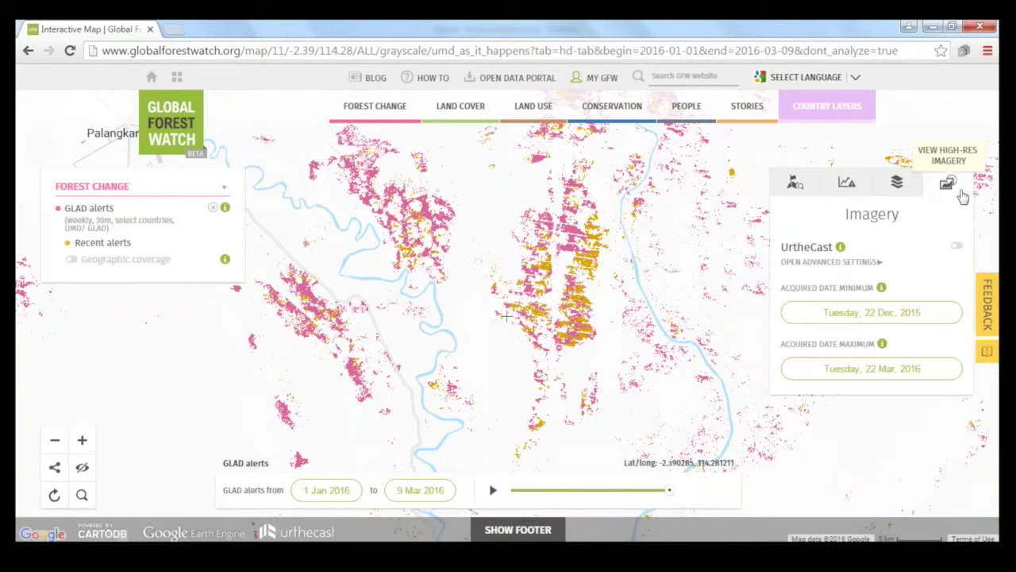
Step: Turn on UrtheCast imagery with a minimum acquisition date of 1 Jul 2015
left_click(958, 250)
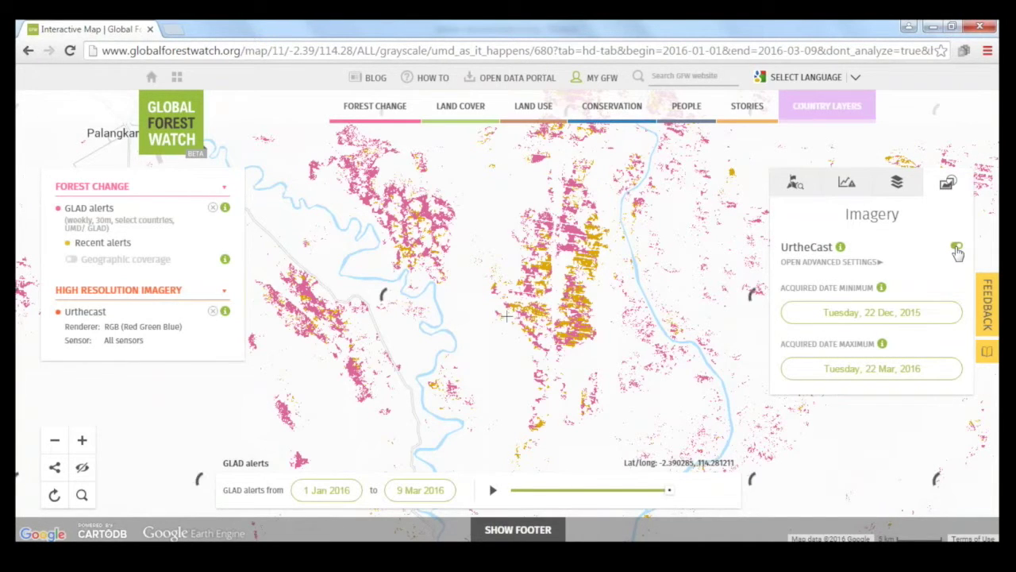
left_click(890, 322)
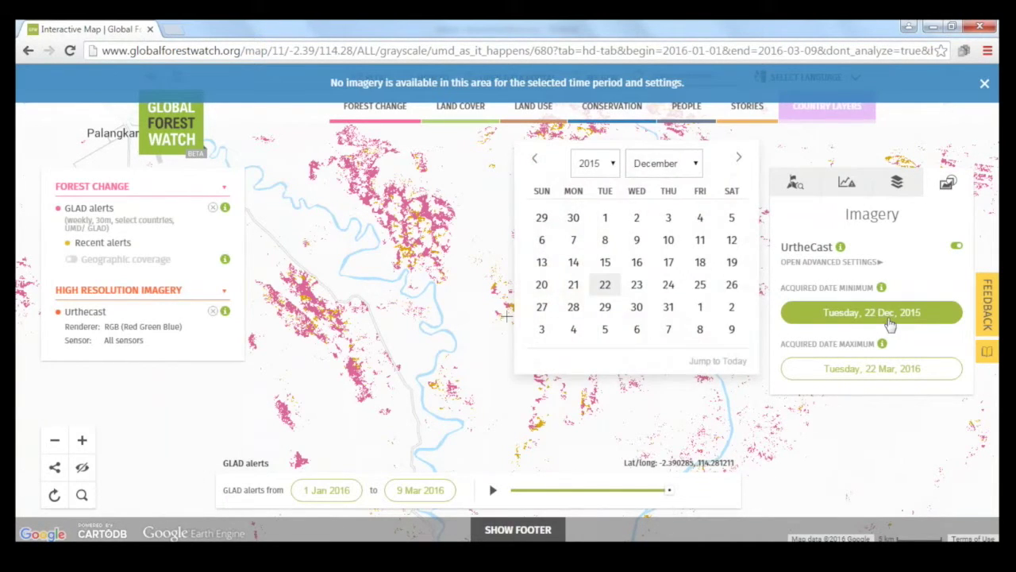
left_click(696, 163)
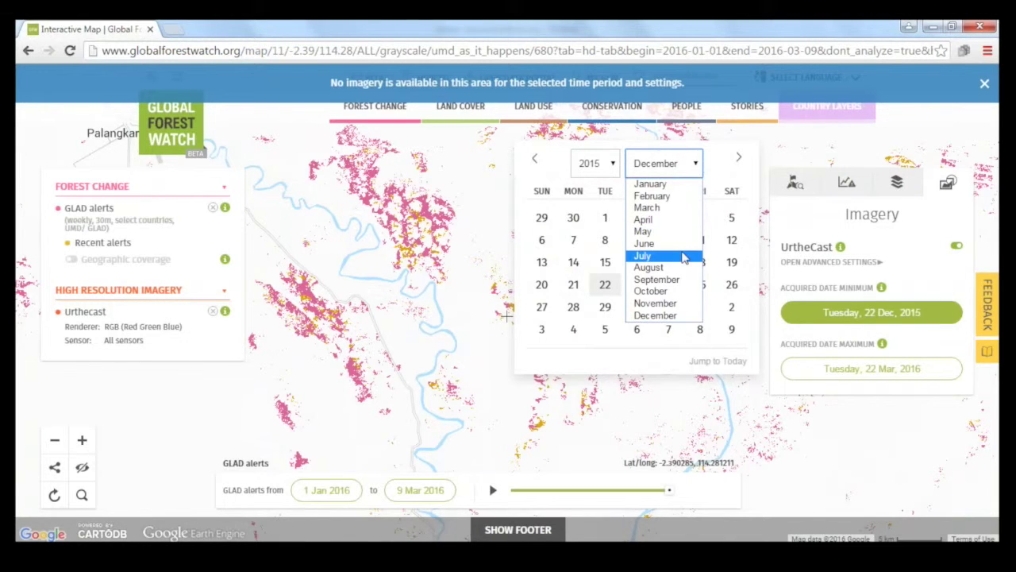
left_click(659, 252)
left_click(639, 218)
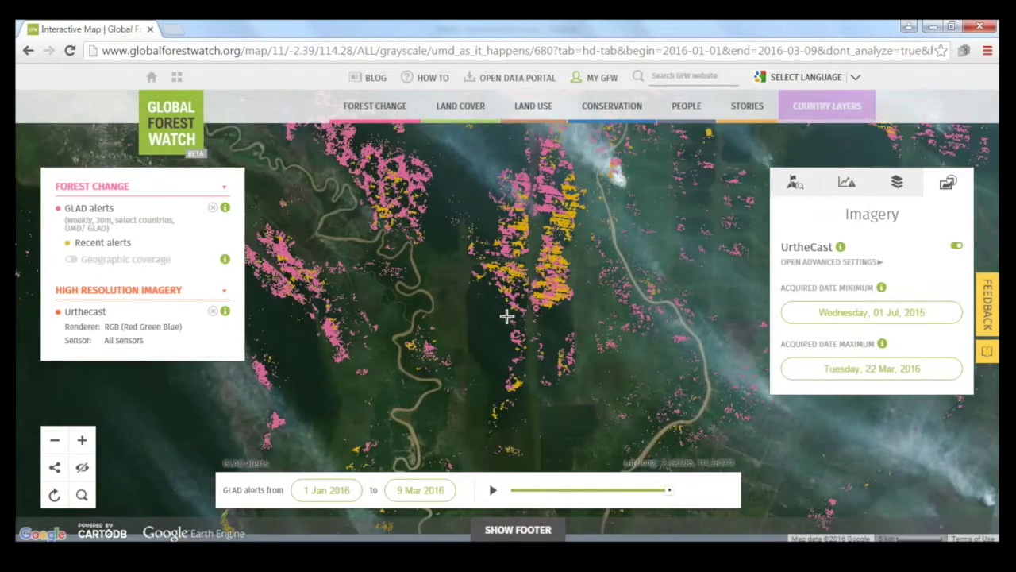
Step: Zoom in on the alert cluster and turn off the GLAD alerts layer
left_click_drag(604, 333, 512, 231)
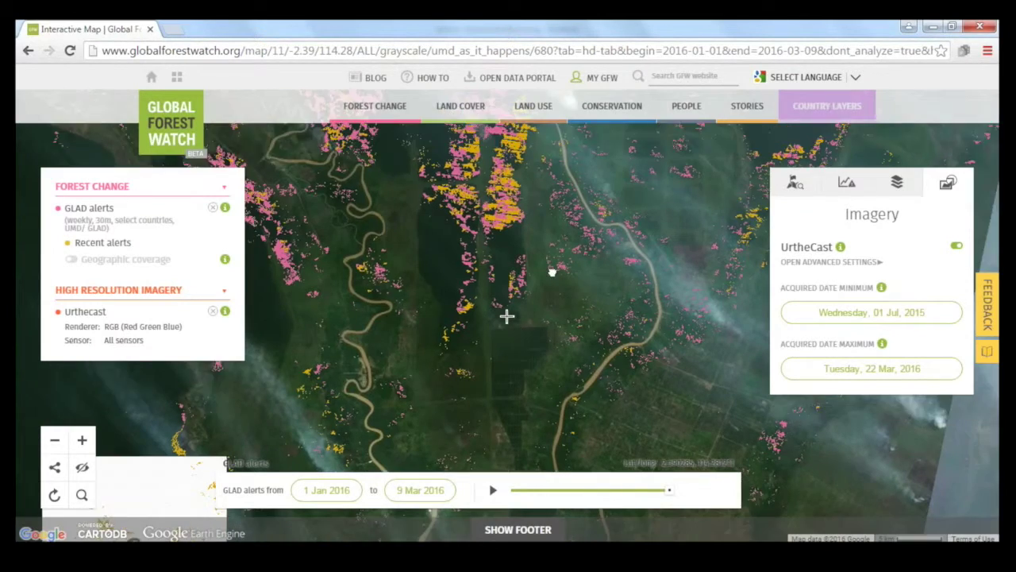
double_click(496, 181)
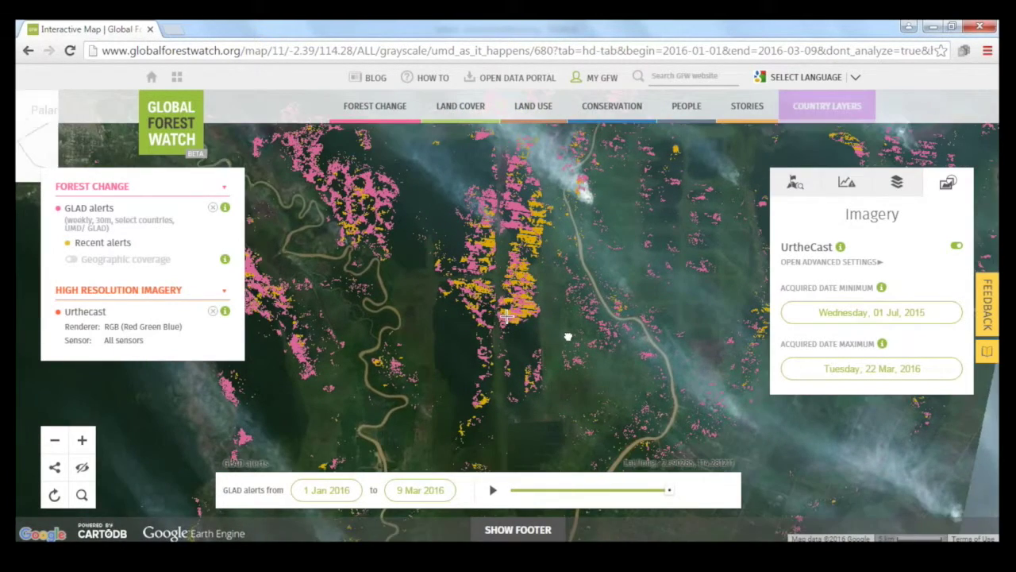
mouse_move(375, 111)
scroll(392, 290, "down", 3)
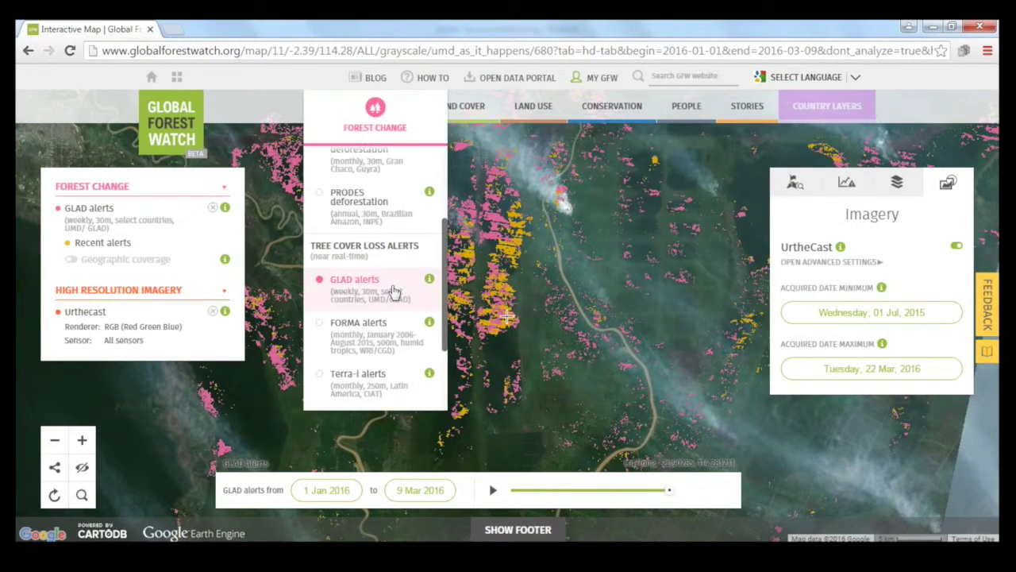
left_click(392, 290)
double_click(556, 347)
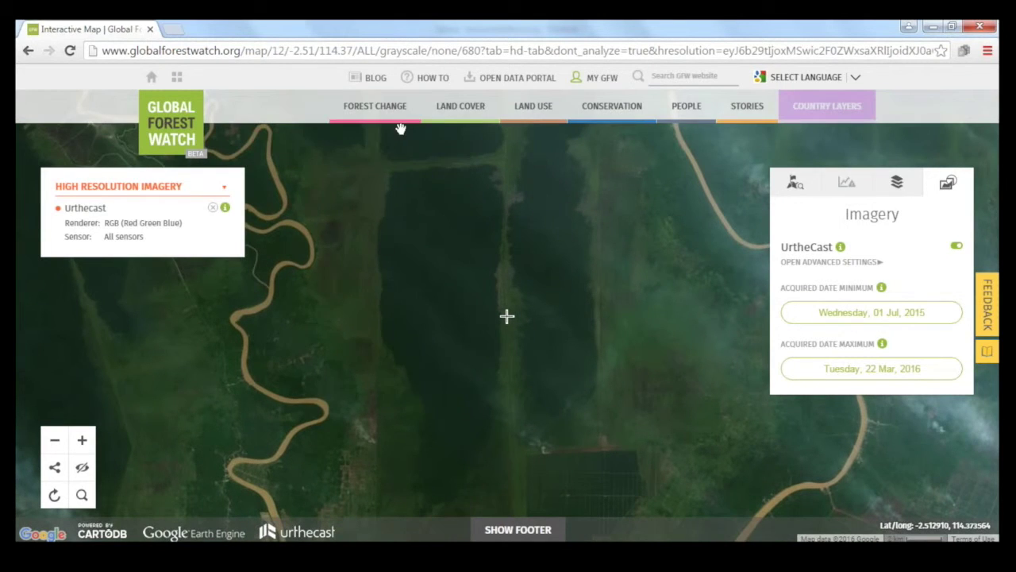
Step: Turn the GLAD alerts layer back on and set its start date to 1 Jan 2016
mouse_move(381, 115)
left_click(371, 295)
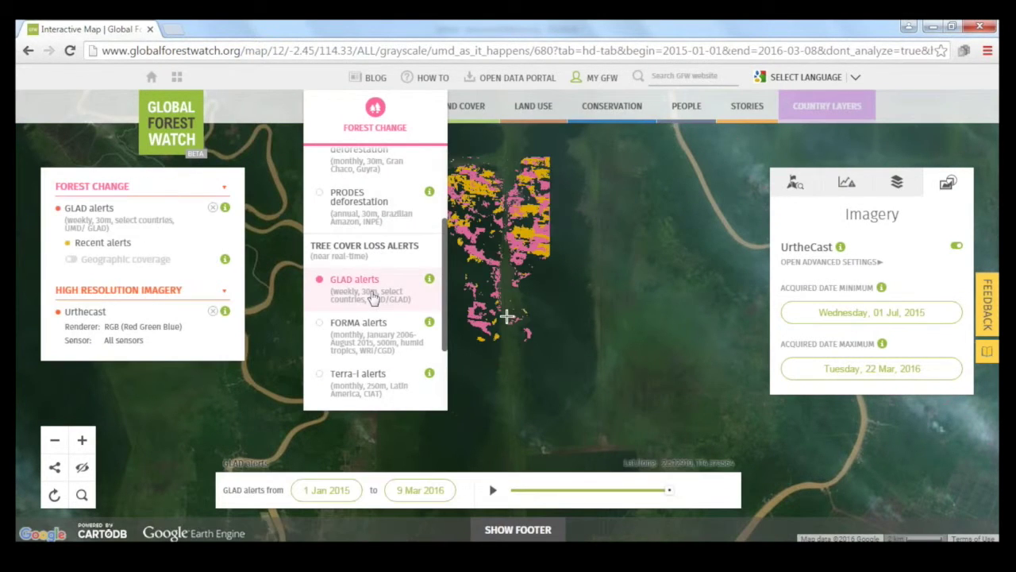
left_click(326, 490)
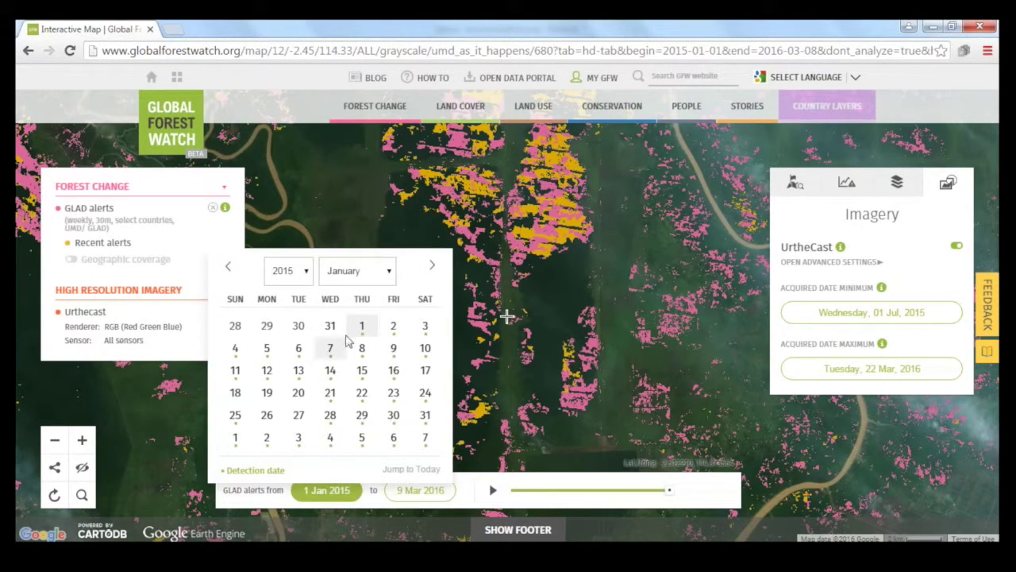
left_click(354, 270)
left_click(287, 271)
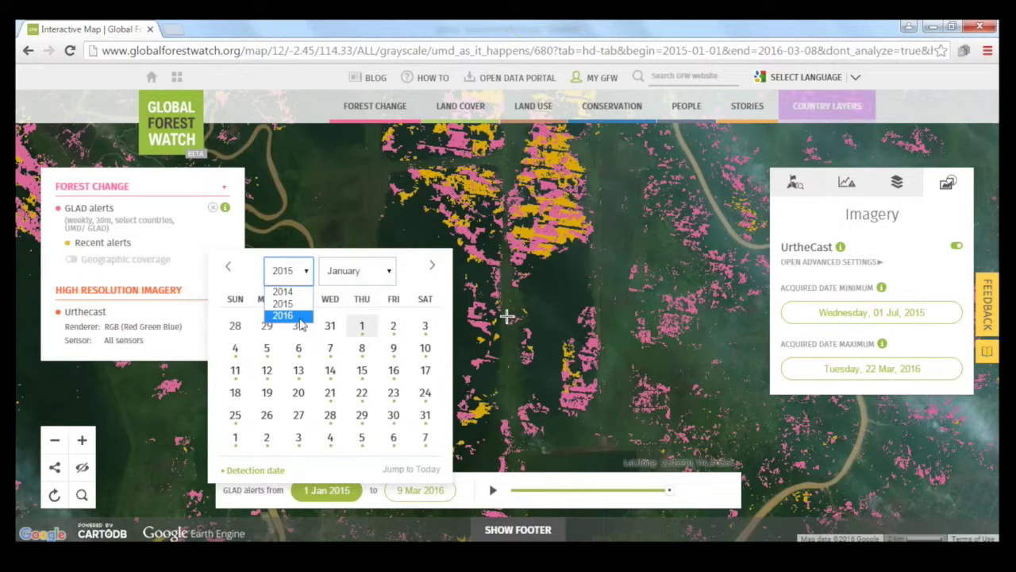
left_click(282, 315)
left_click(394, 329)
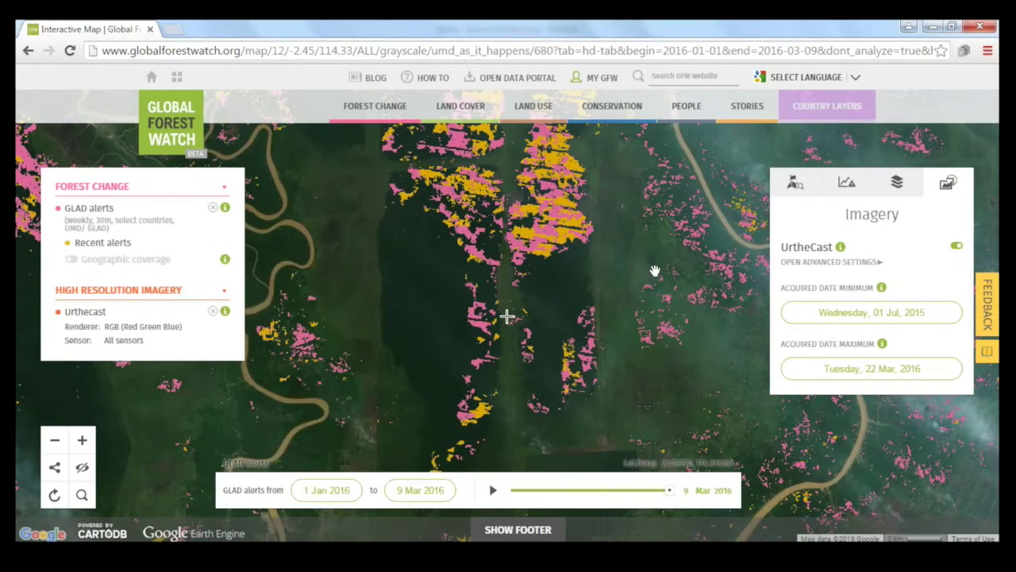
Step: Recentre the map on the alert clusters and switch off the UrtheCast imagery
left_click_drag(653, 270, 512, 222)
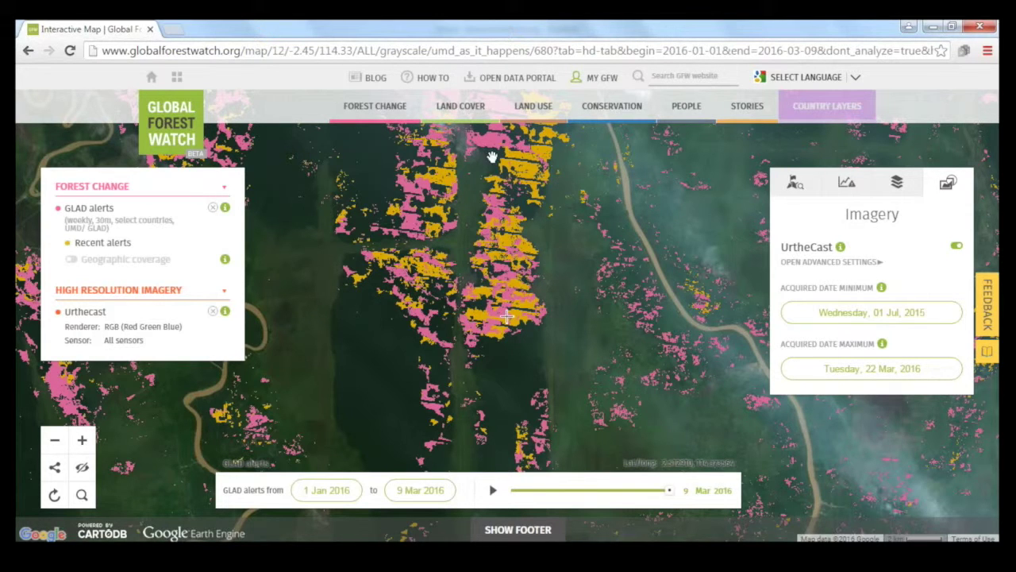
left_click_drag(547, 333, 544, 230)
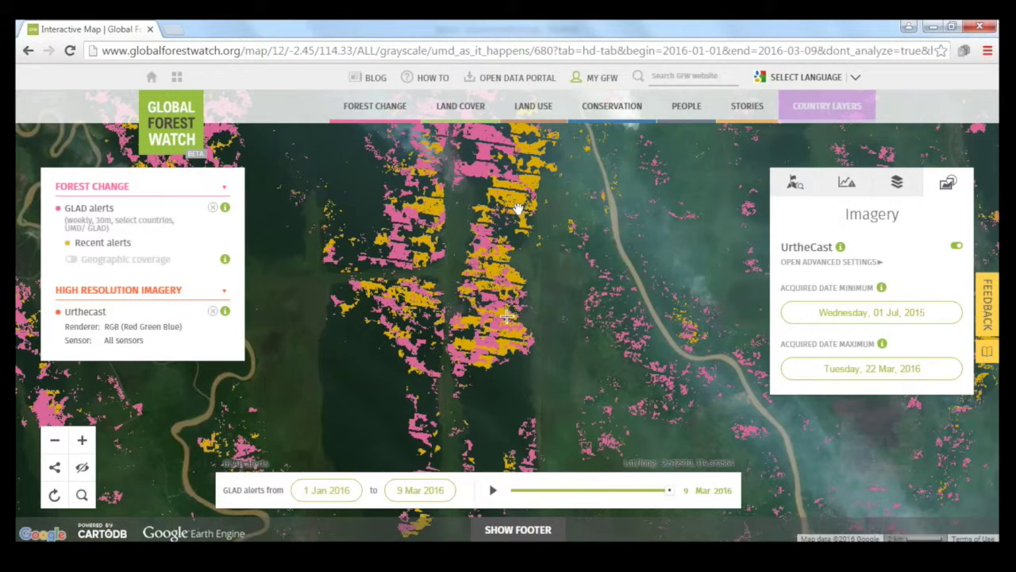
left_click(956, 247)
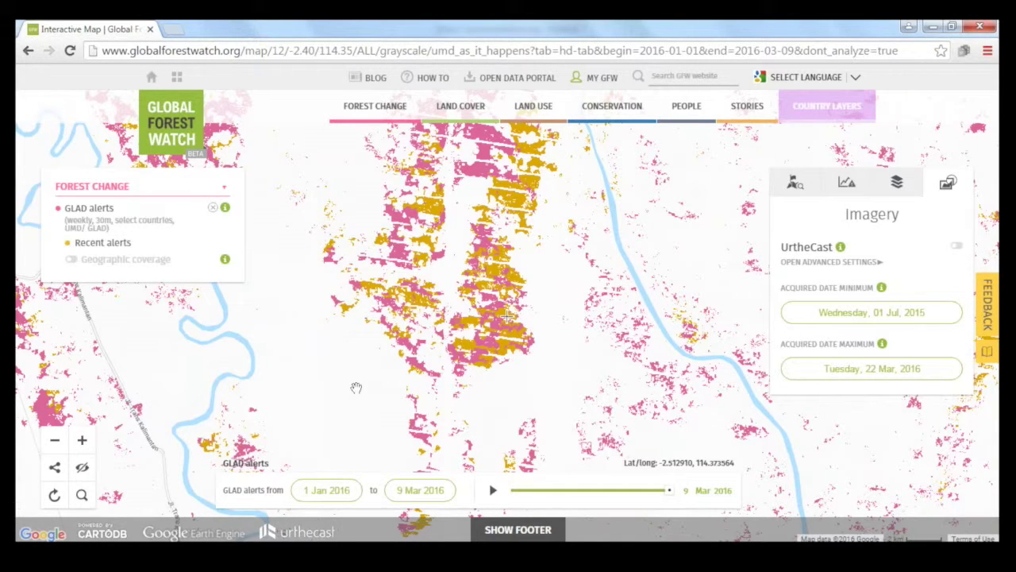
Step: Search for 'republic of congo' and zoom in on the pink alert patches near Lobo
left_click(81, 493)
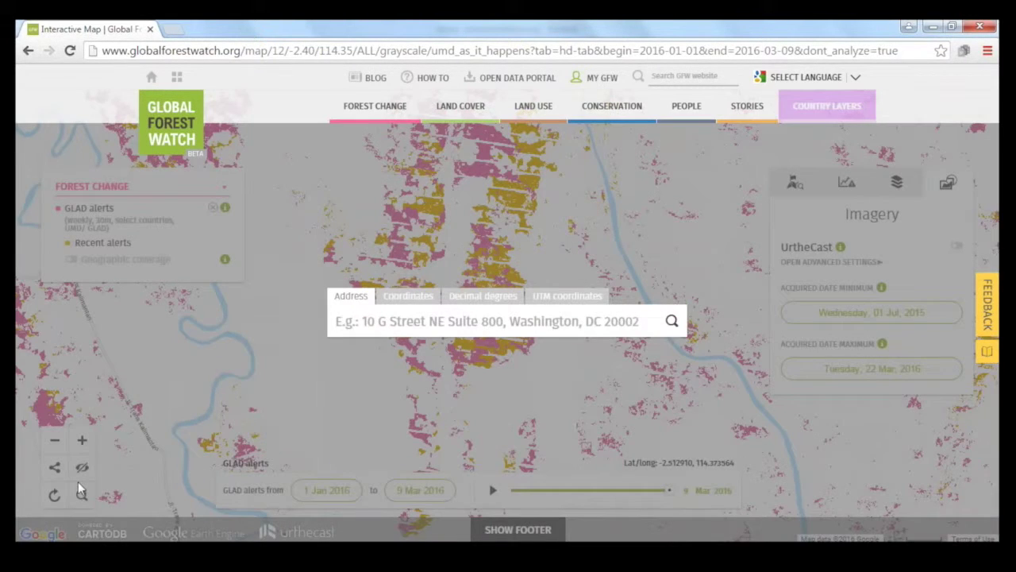
type("republic")
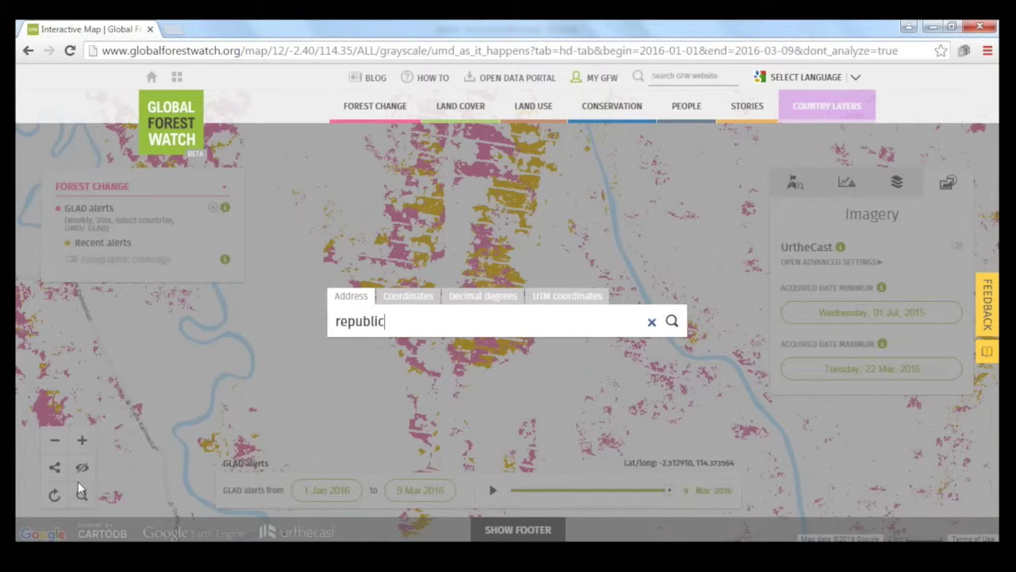
type(" of congo")
key("Return")
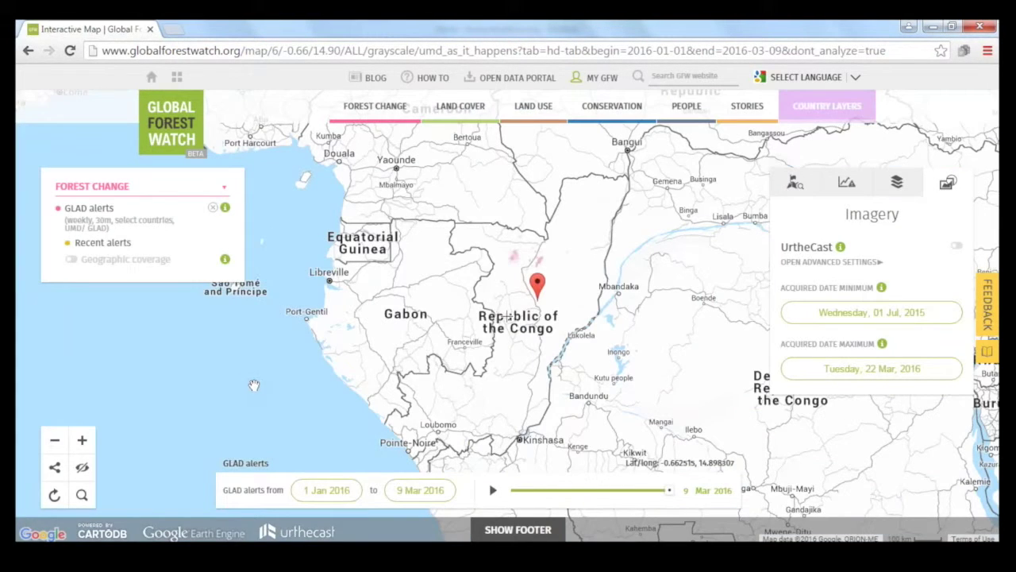
scroll(566, 296, "up", 2)
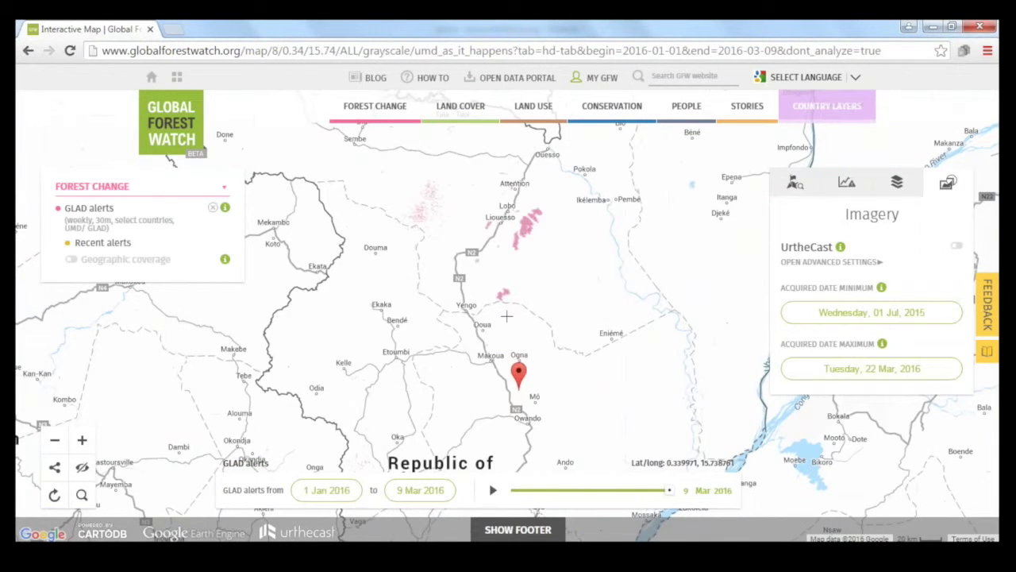
left_click_drag(566, 245, 539, 333)
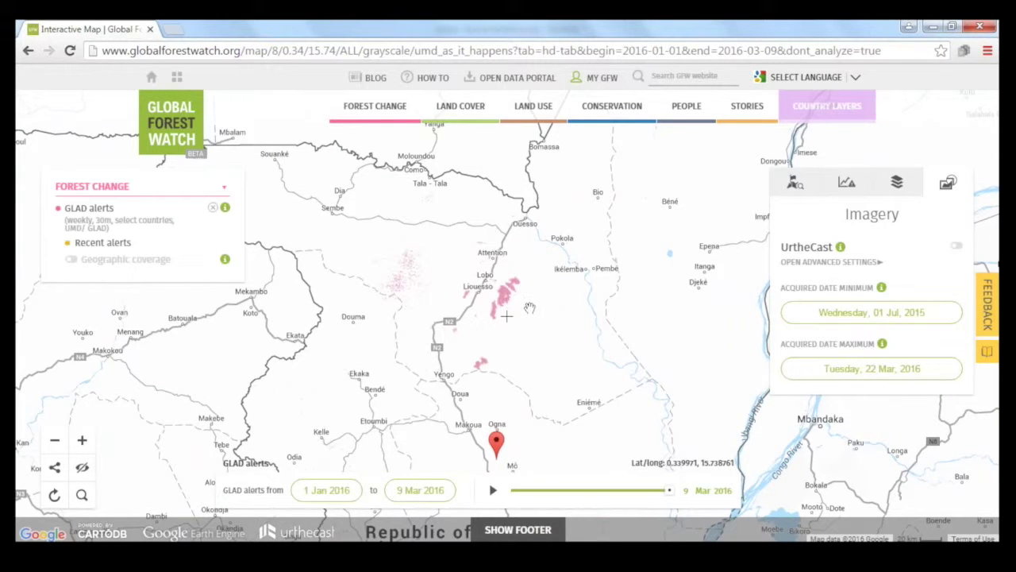
scroll(516, 284, "up", 2)
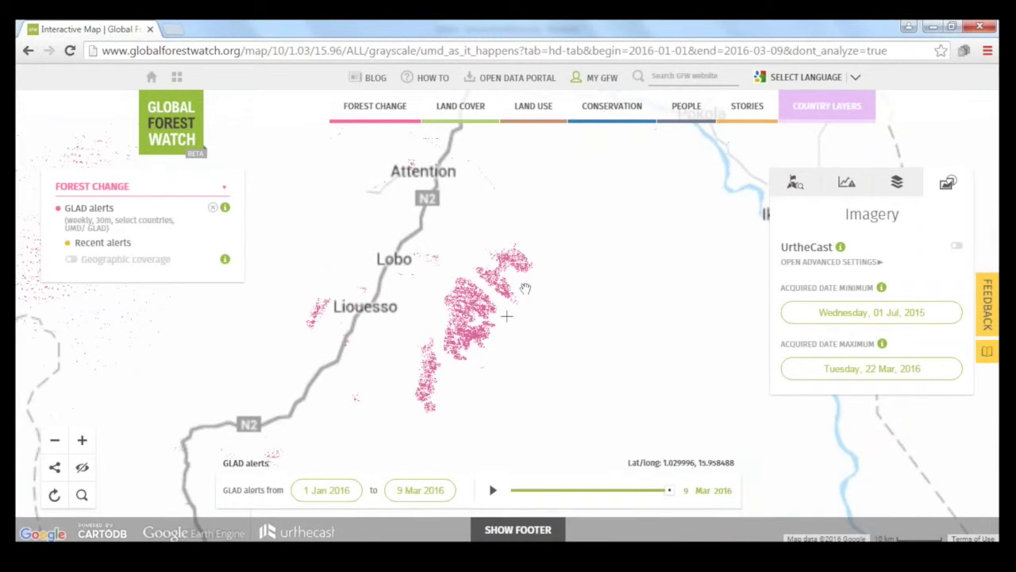
Step: Draw a five-corner analysis outline around the Congo alert cluster
left_click(795, 185)
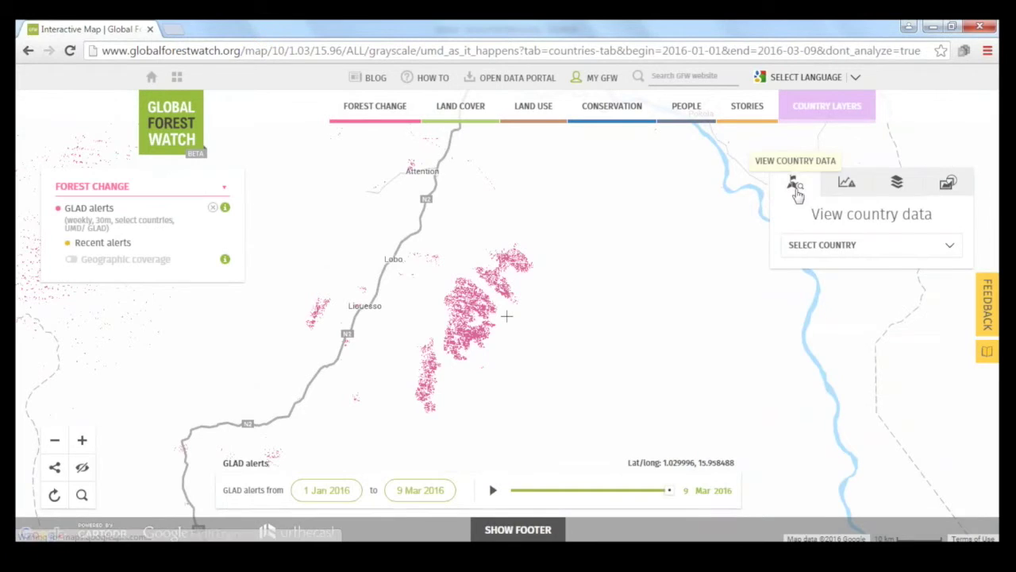
left_click(846, 183)
left_click(431, 276)
left_click(513, 228)
left_click(573, 289)
left_click(435, 471)
left_click(399, 376)
left_click(431, 276)
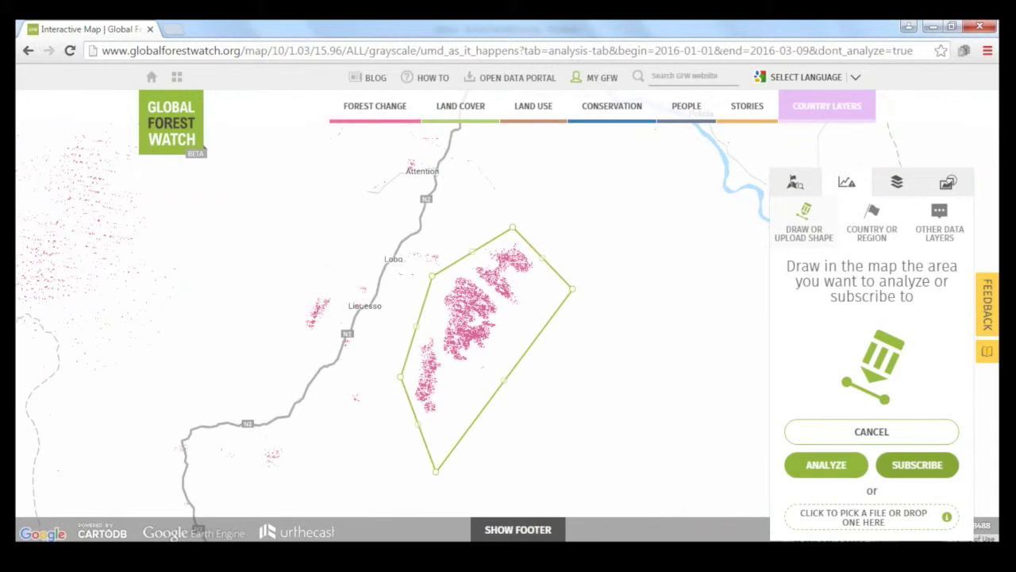
Step: Analyse the drawn area (84,680 alerts over 94,506 ha), then discard the analysis
left_click(825, 465)
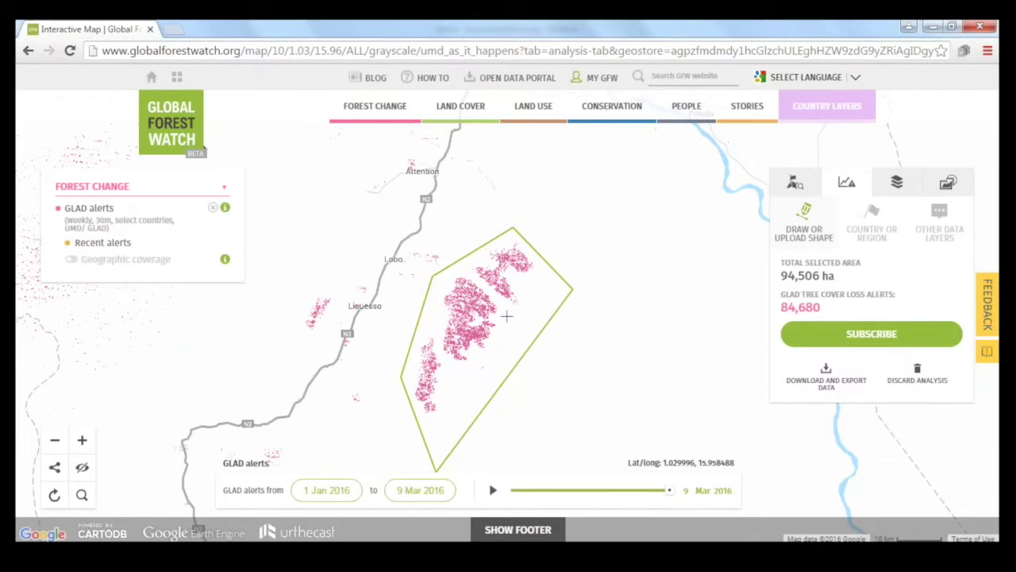
left_click(927, 373)
scroll(609, 339, "up", 1)
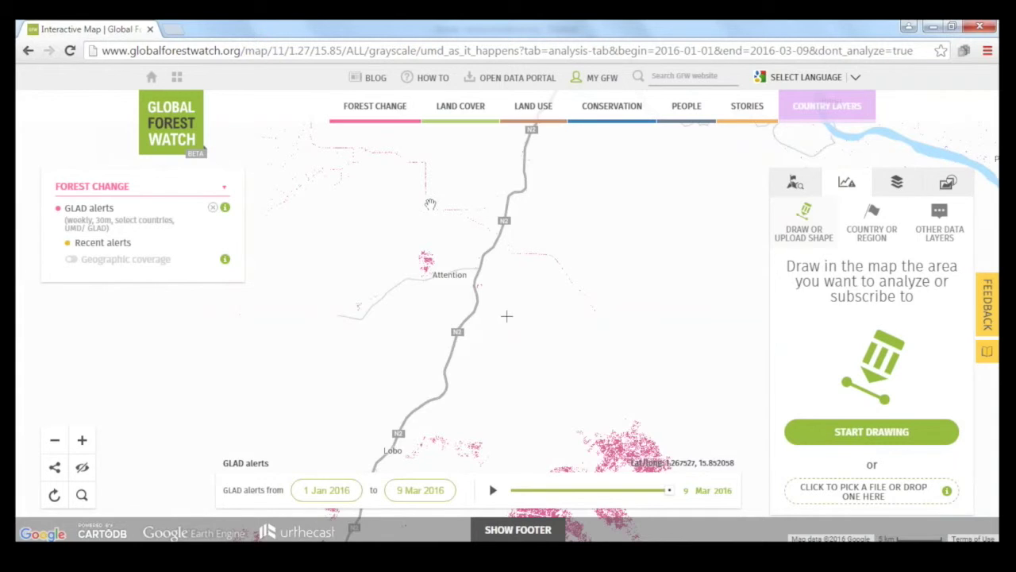
Step: Switch on the Congo Basin logging roads land-use layer and centre it near Attention
left_click_drag(433, 195, 481, 224)
left_click(546, 123)
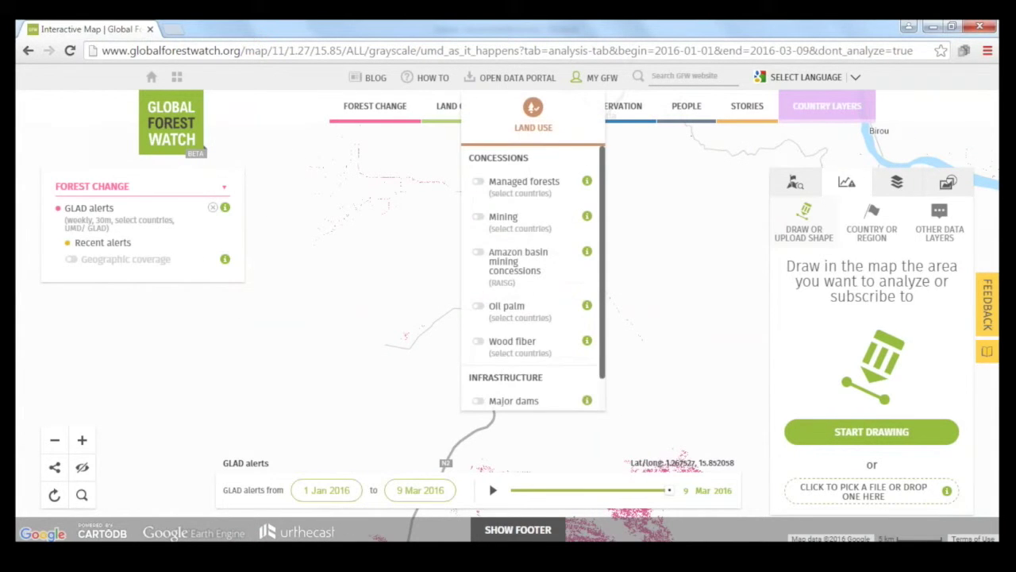
scroll(560, 242, "down", 1)
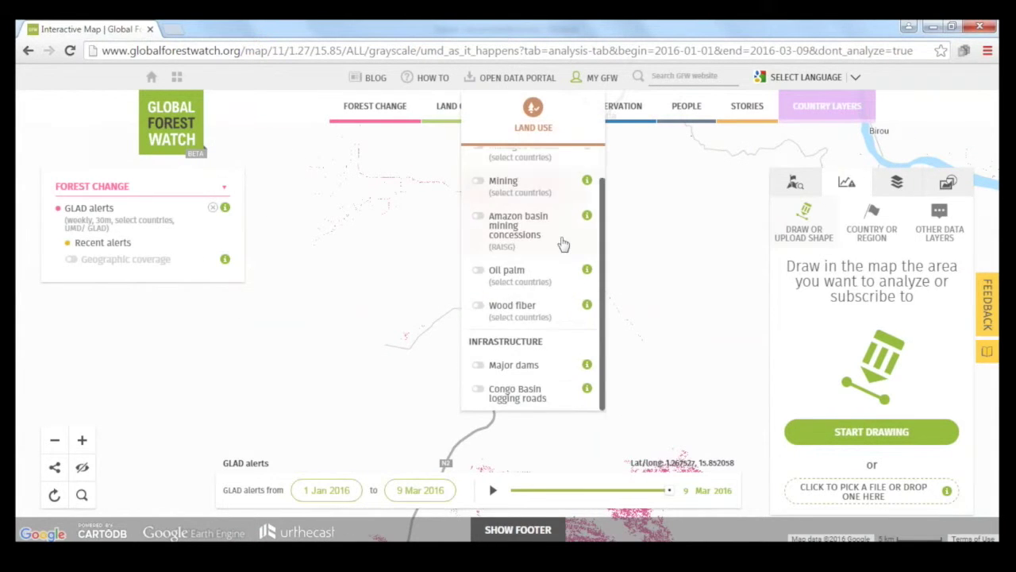
left_click(558, 402)
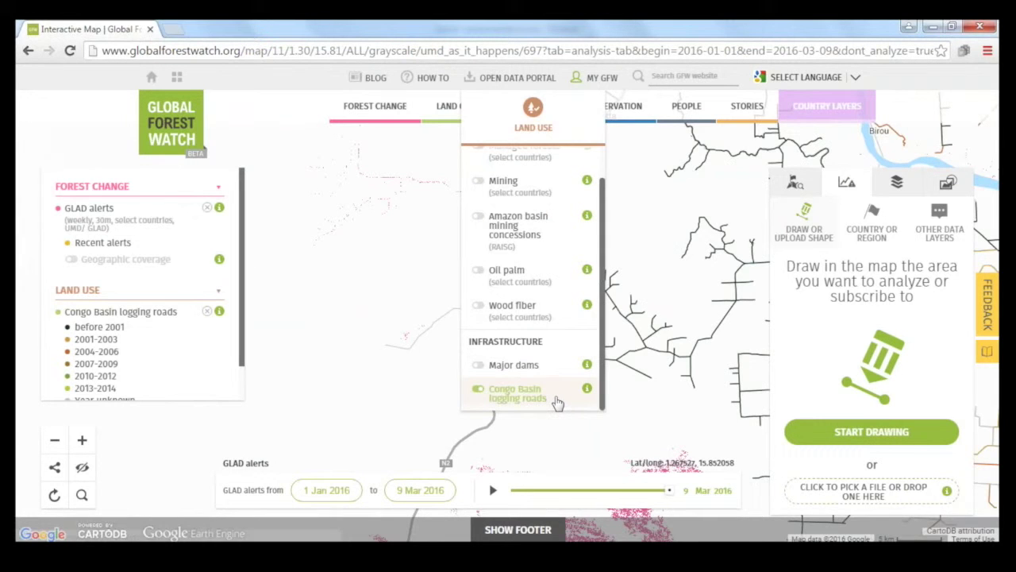
left_click_drag(668, 324, 625, 344)
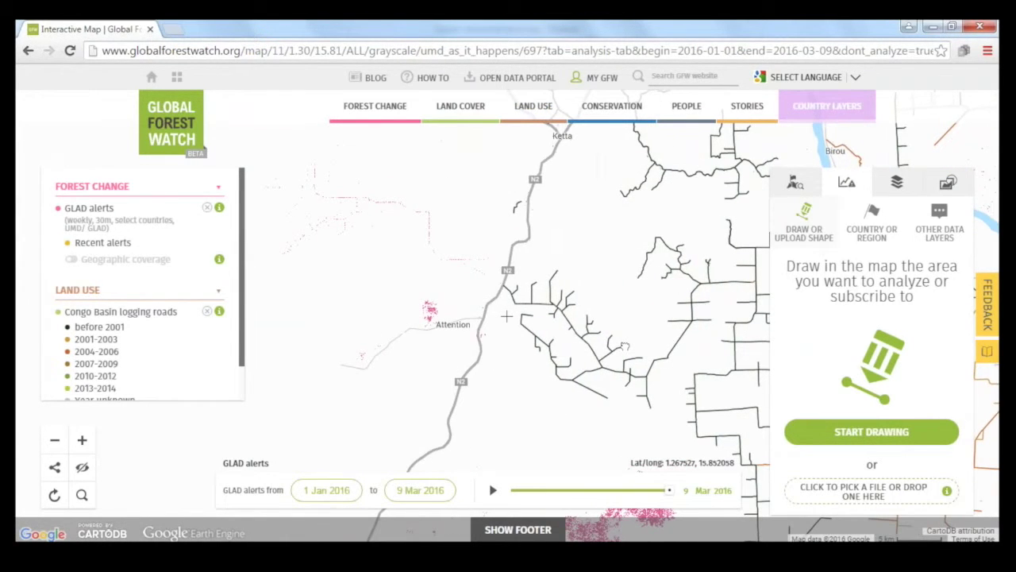
Step: Switch the base map to Dark Matter
left_click(907, 190)
left_click(870, 369)
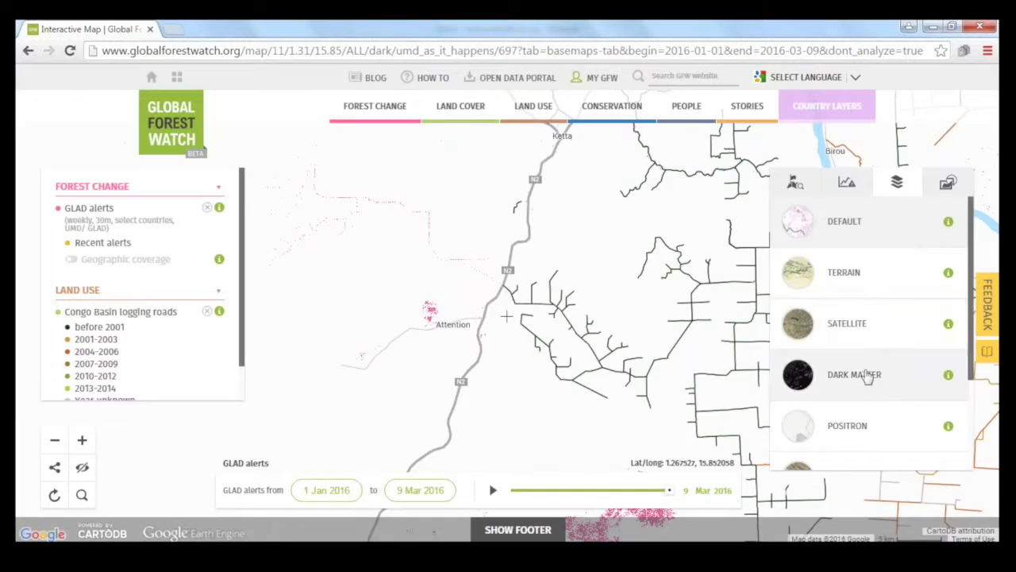
left_click(889, 190)
Step: Zoom and pan along the logging roads lined with pink GLAD alerts
scroll(674, 350, "up", 1)
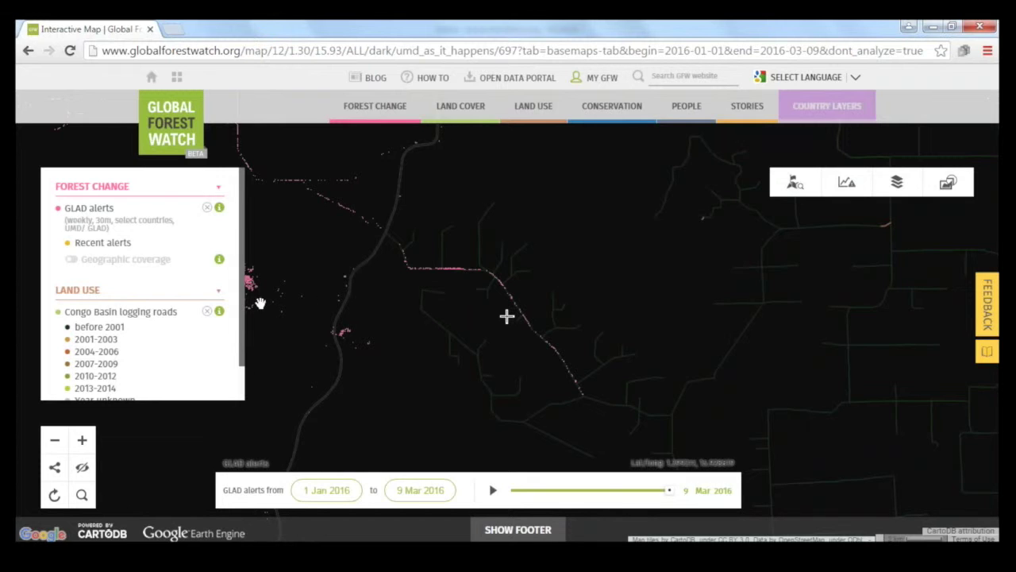
scroll(240, 333, "down", 1)
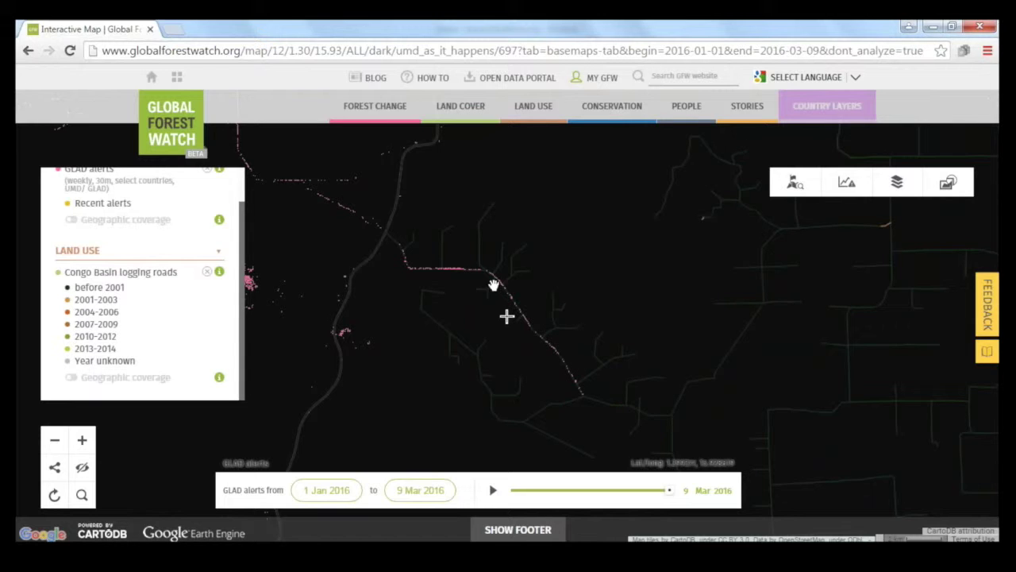
left_click_drag(329, 198, 607, 423)
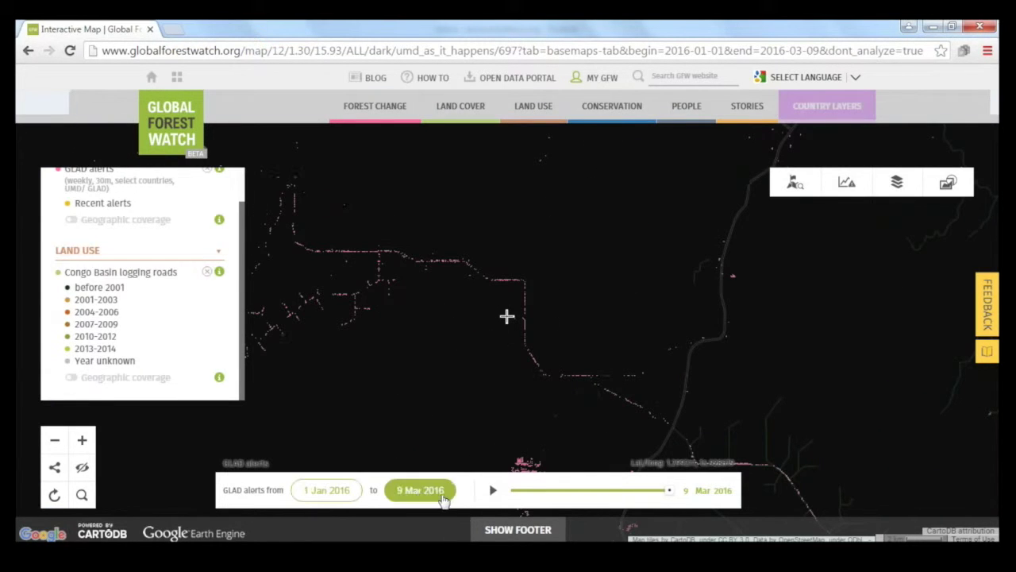
left_click_drag(368, 344, 421, 320)
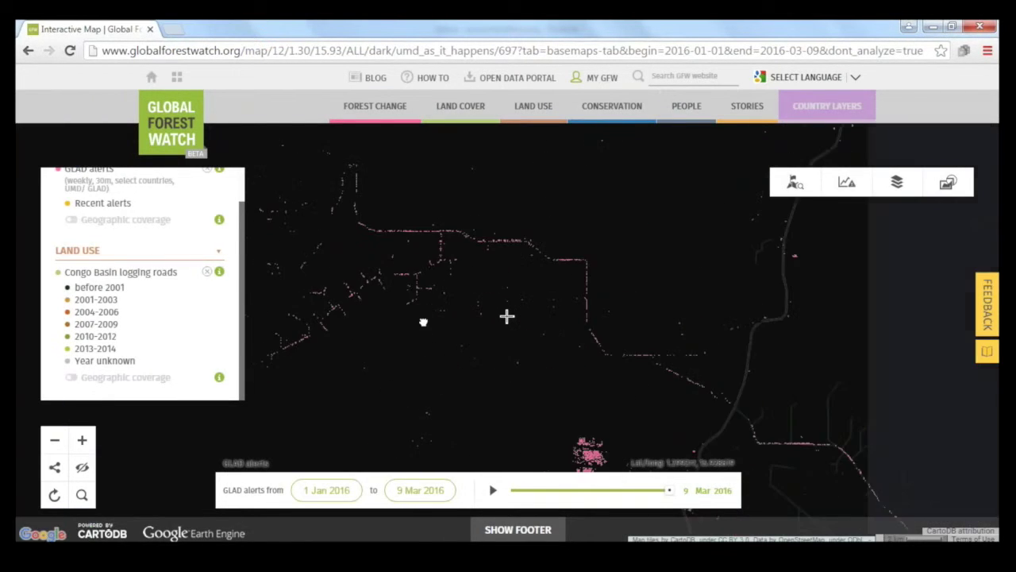
scroll(537, 331, "up", 1)
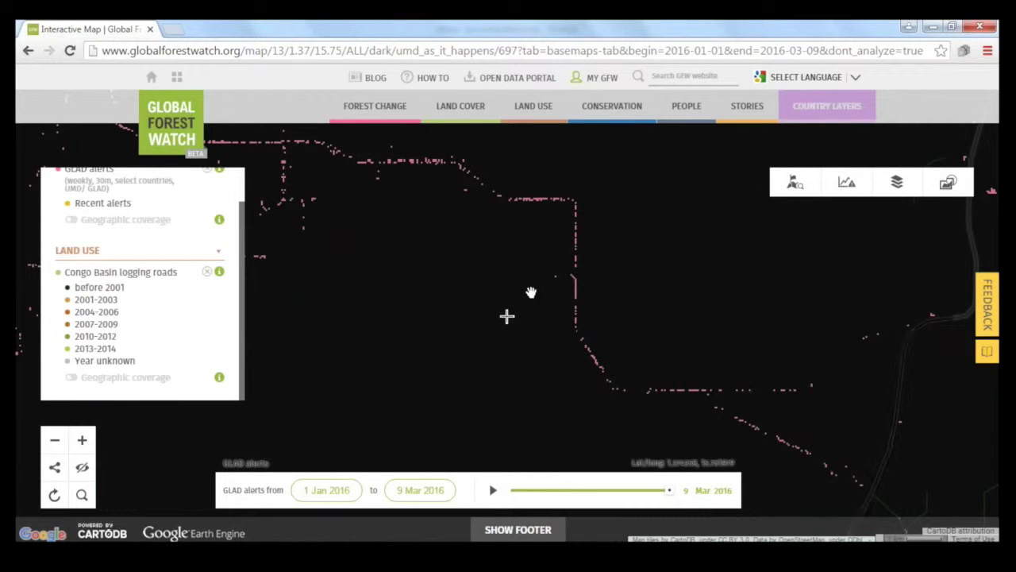
scroll(531, 292, "down", 1)
Step: Overlay the green Intact Forest Landscapes layer and pan to the river and forest edge
mouse_move(460, 105)
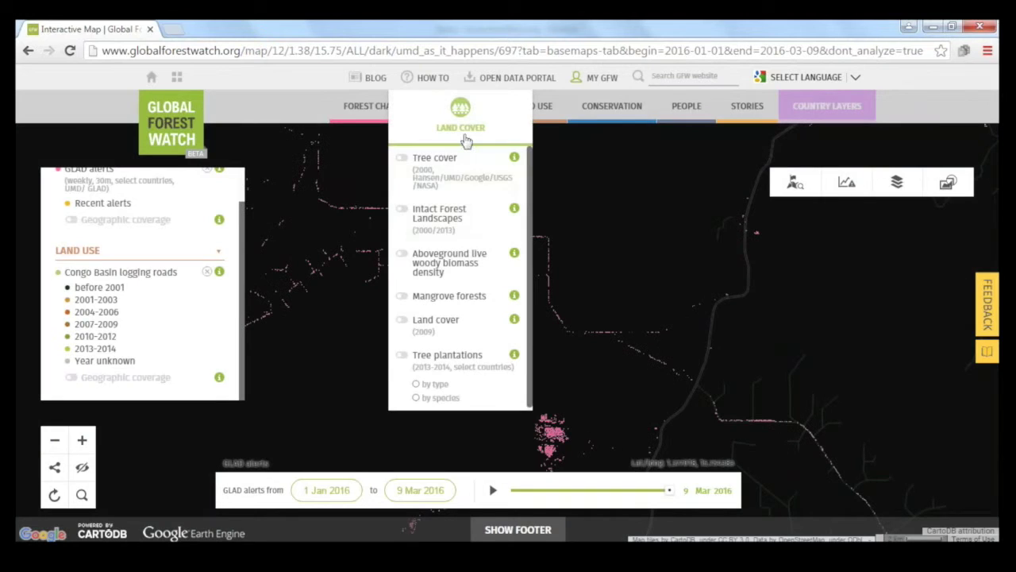
left_click(467, 226)
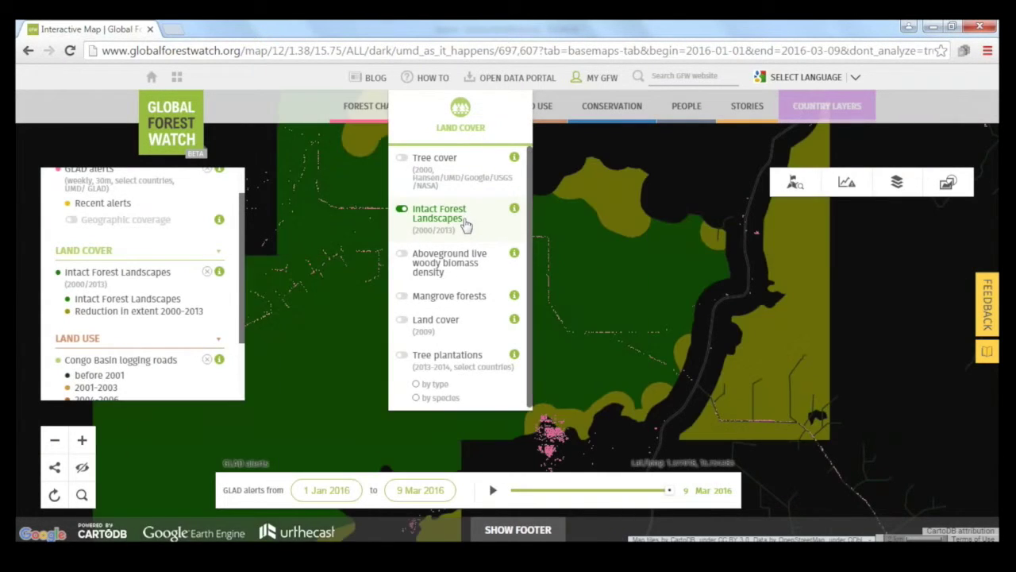
scroll(648, 278, "down", 1)
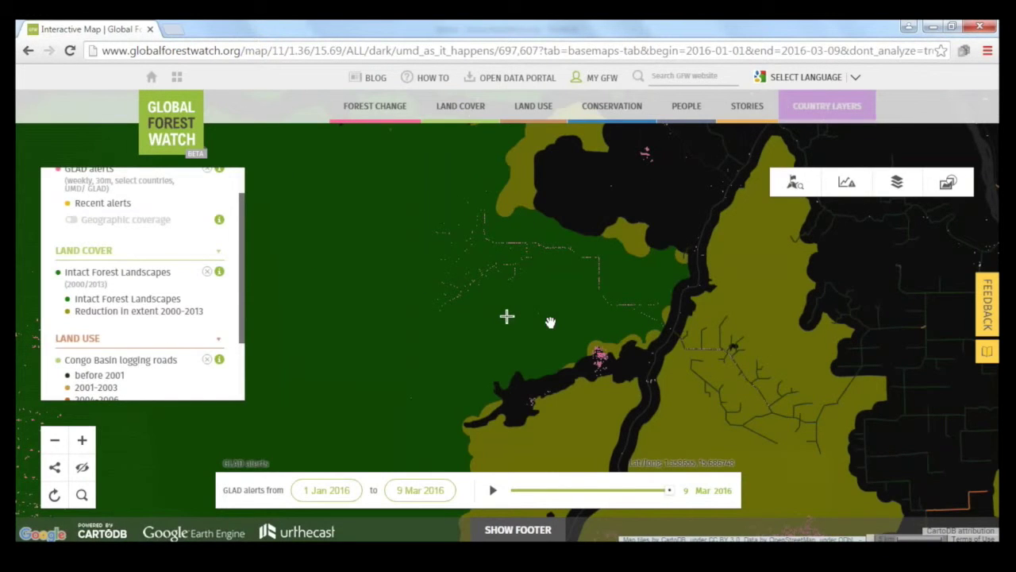
left_click_drag(673, 335, 605, 305)
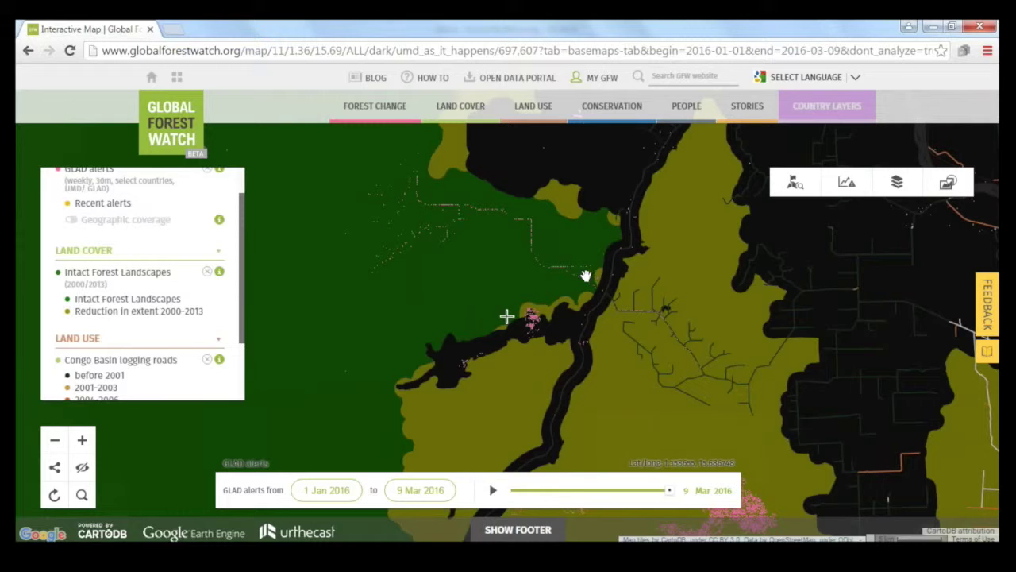
Step: Remove the Intact Forest Landscapes overlay and collapse the area analysis panel
mouse_move(460, 110)
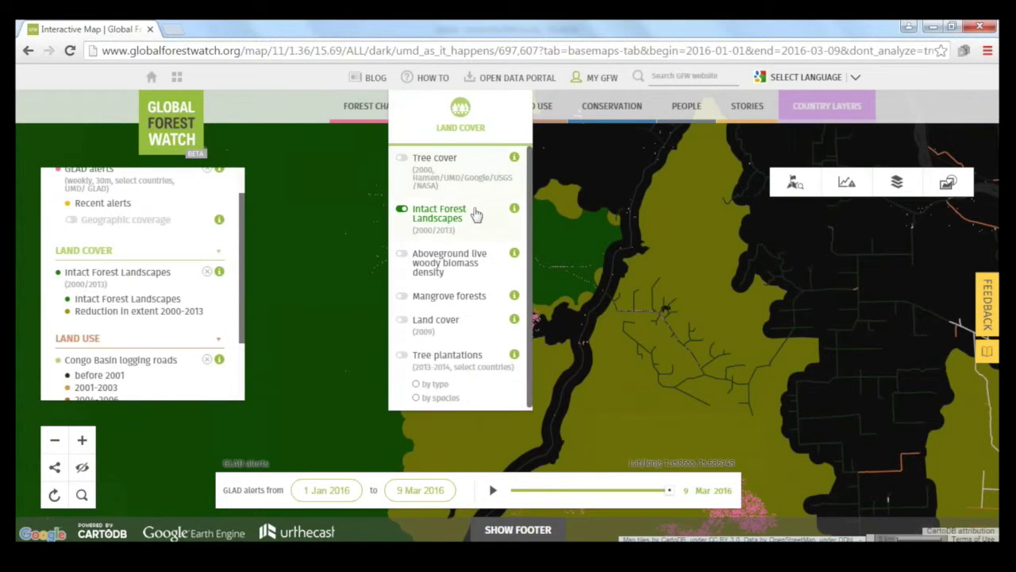
left_click(474, 212)
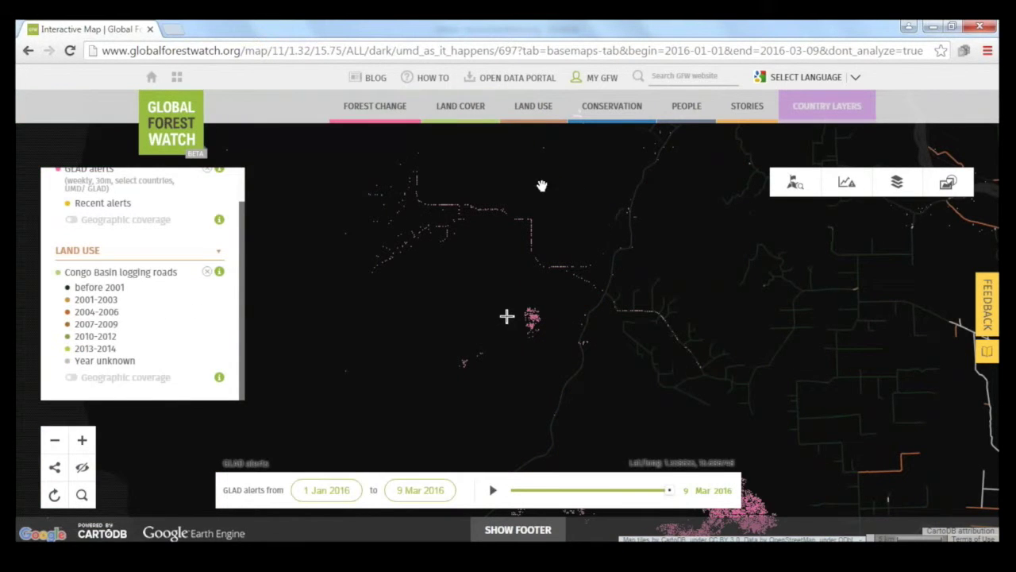
left_click(847, 182)
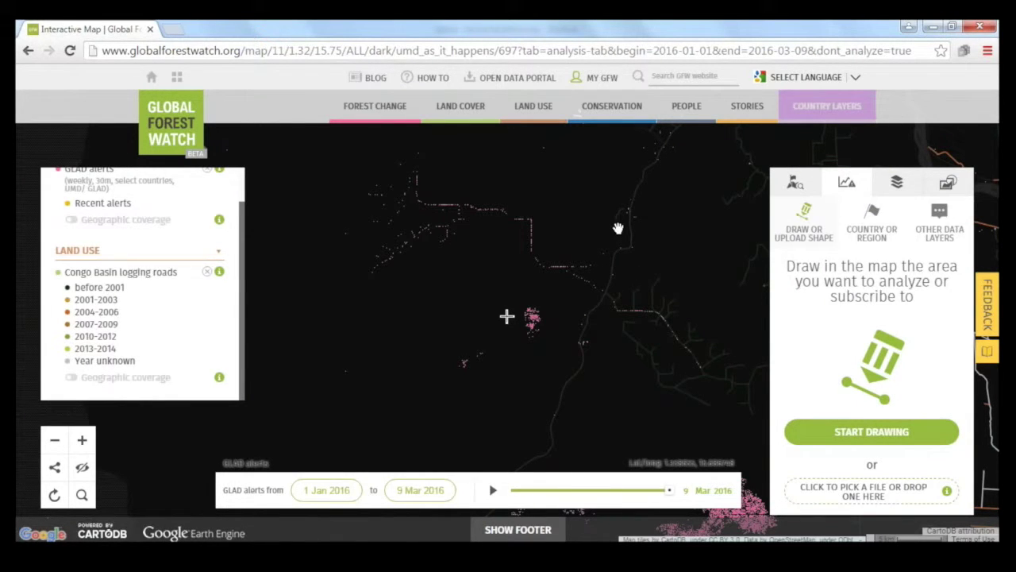
left_click(847, 183)
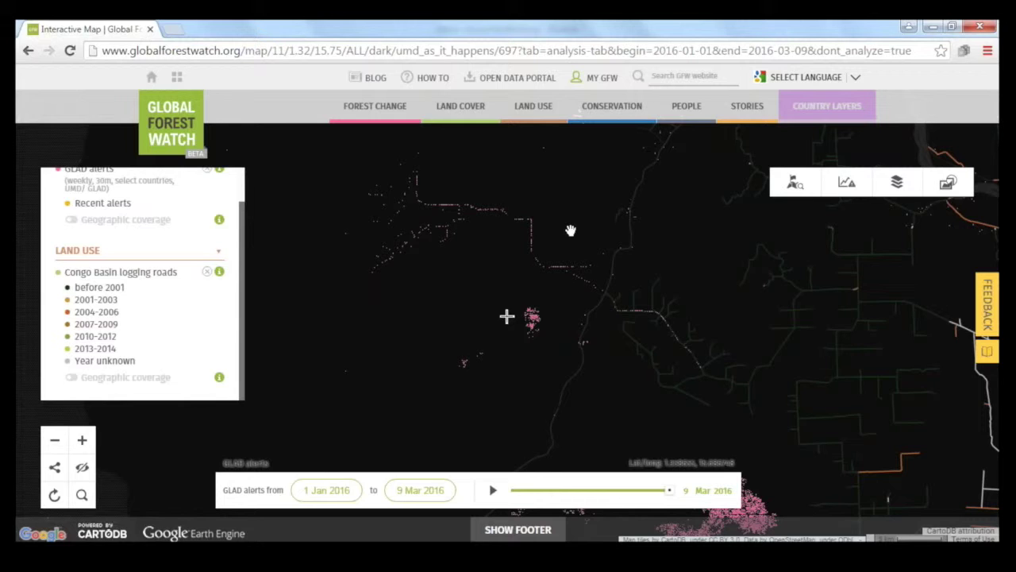
Step: Reset to the default tree cover loss and gain view, then zoom onto Peru and Acre
left_click(56, 495)
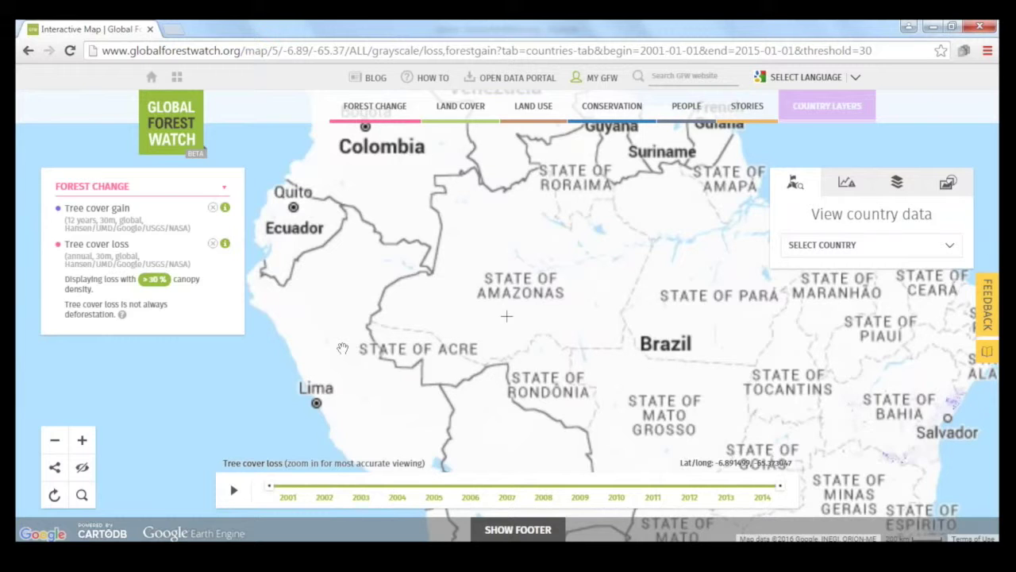
left_click_drag(342, 348, 421, 288)
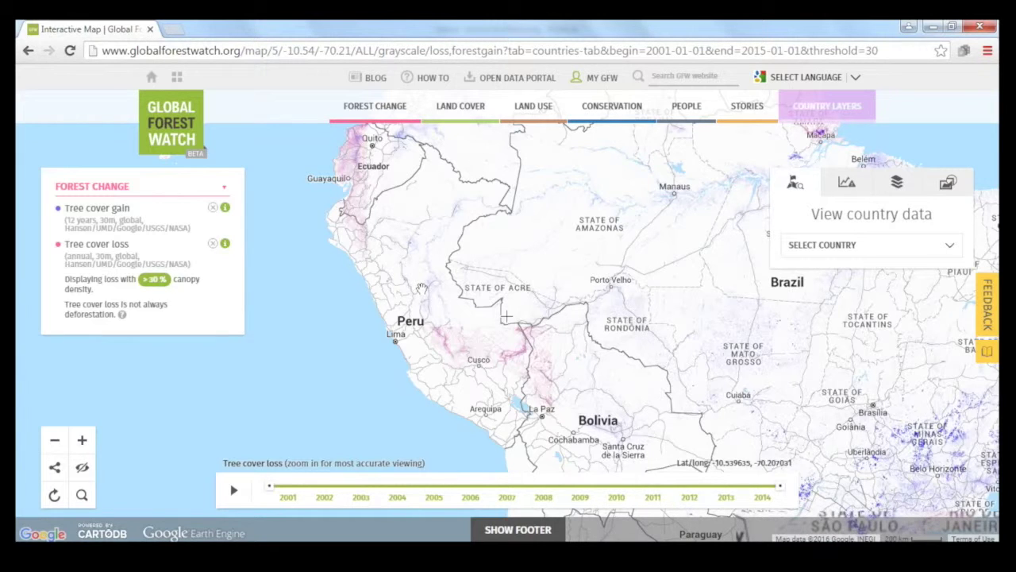
scroll(421, 287, "up", 1)
left_click_drag(476, 254, 499, 310)
left_click_drag(611, 267, 581, 273)
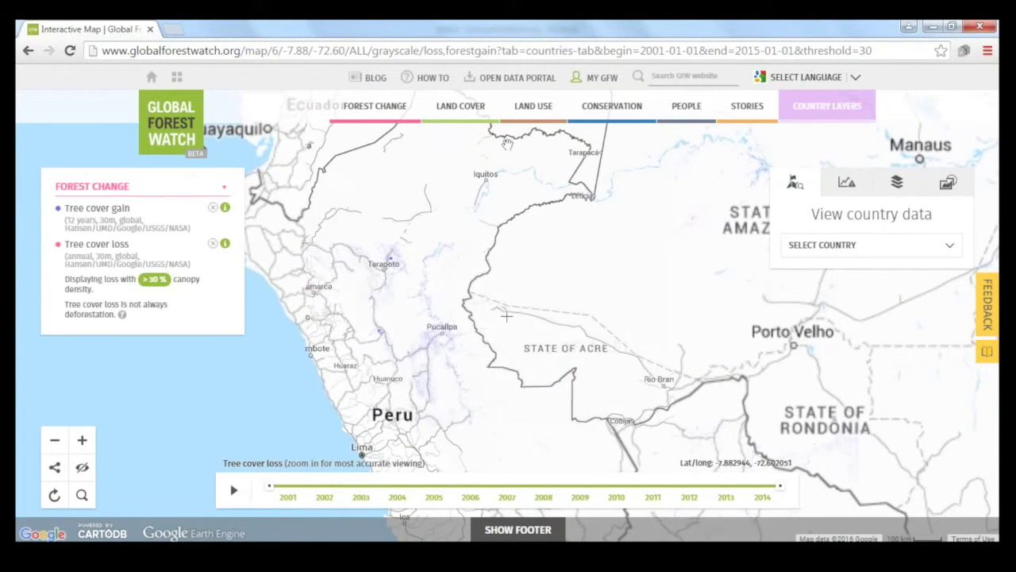
mouse_move(466, 124)
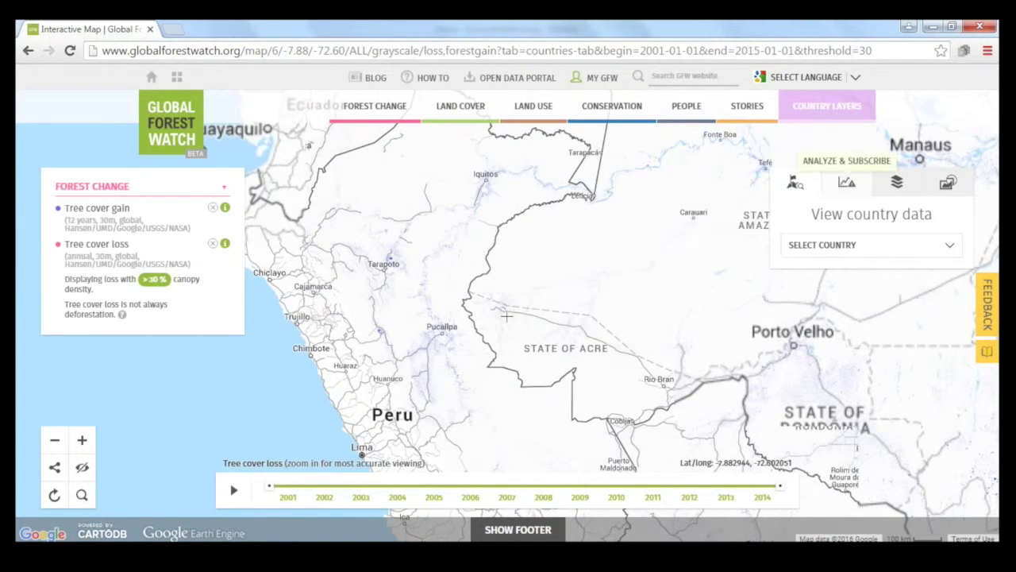
Step: Change the basemap to hybrid satellite imagery and recentre on Peru and Acre
left_click(890, 186)
scroll(879, 295, "down", 3)
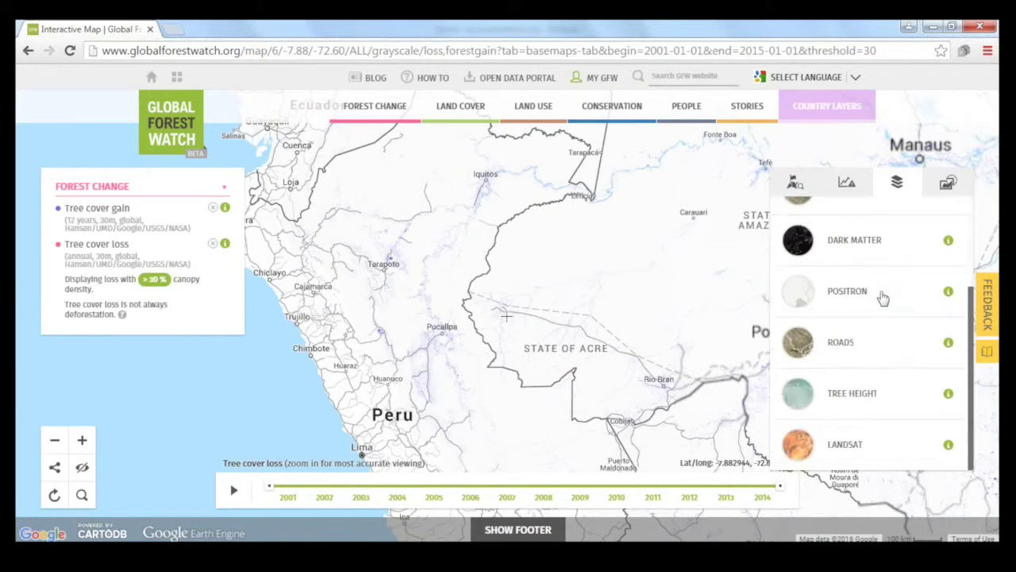
left_click(853, 353)
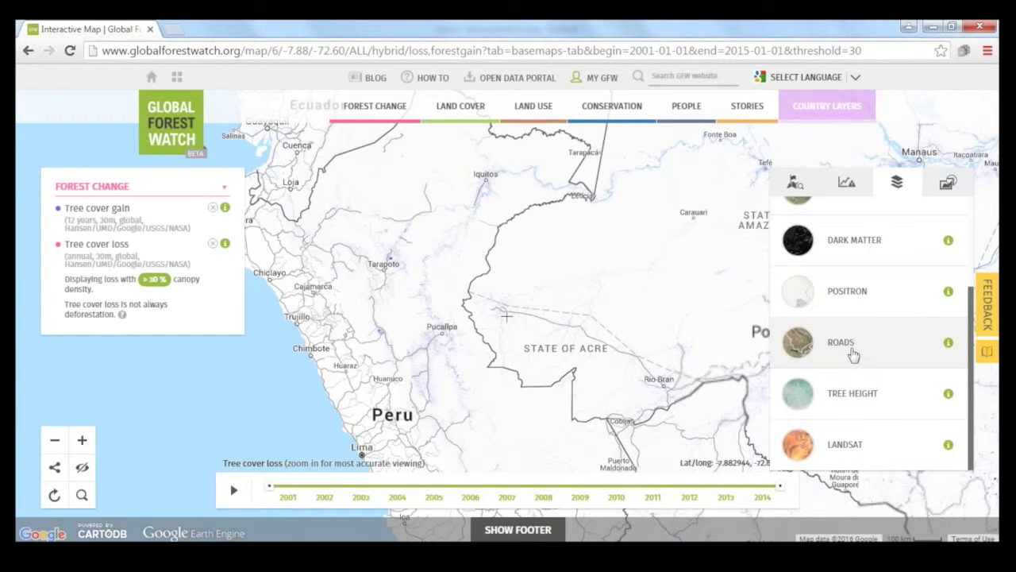
left_click(896, 183)
left_click_drag(517, 247, 499, 252)
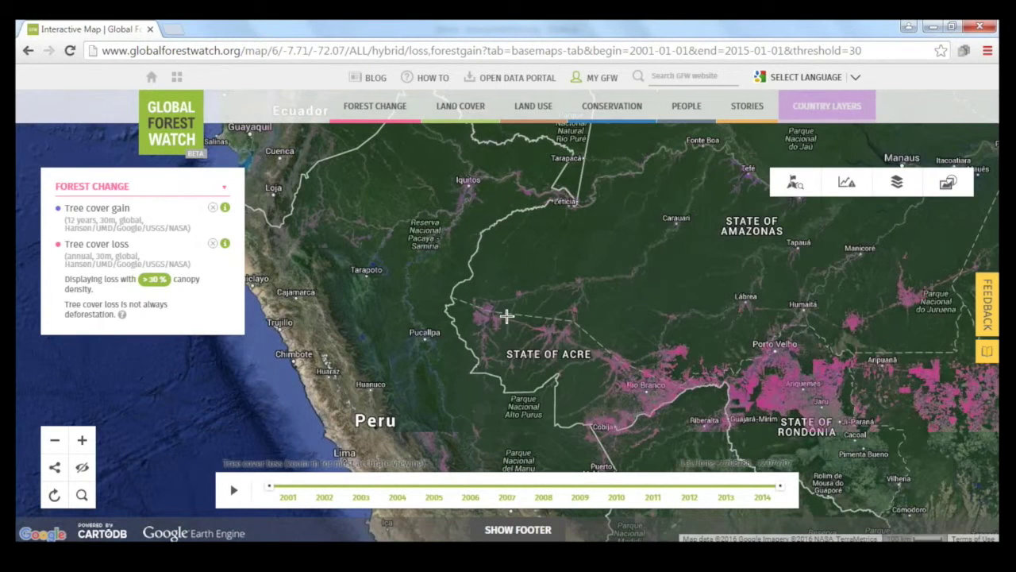
Step: Enable GLAD alerts from the Forest Change layers in place of tree cover loss and gain
left_click(374, 105)
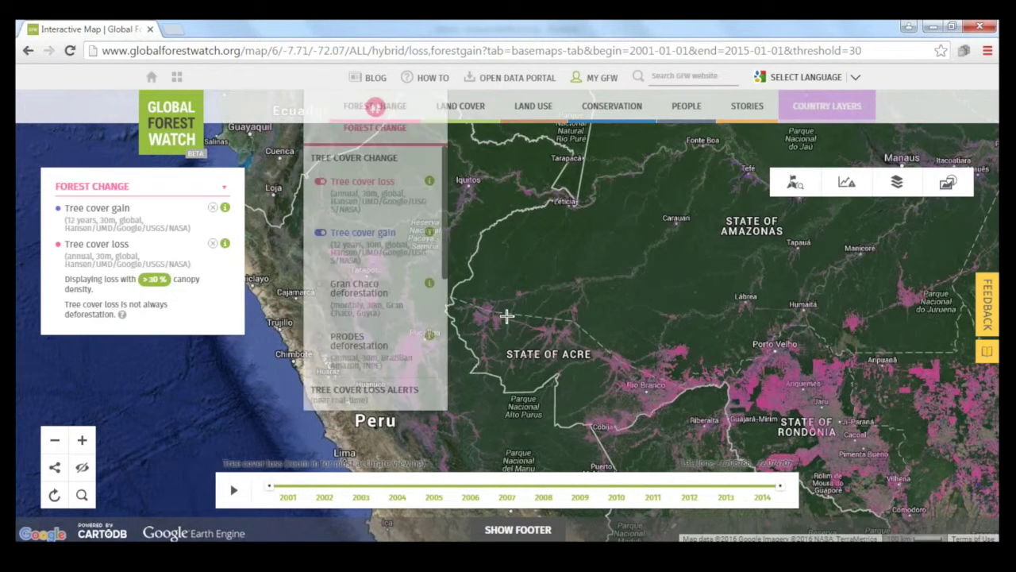
scroll(377, 301, "down", 3)
left_click(367, 287)
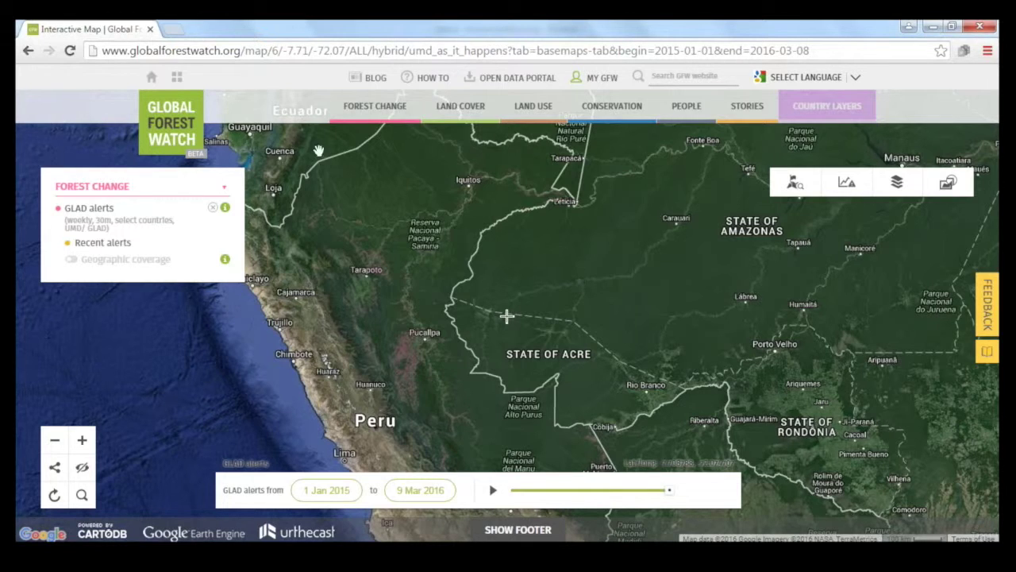
Step: Review the Terra-i alerts dataset details under Forest Change, then reveal the MY GFW account menu
left_click(373, 109)
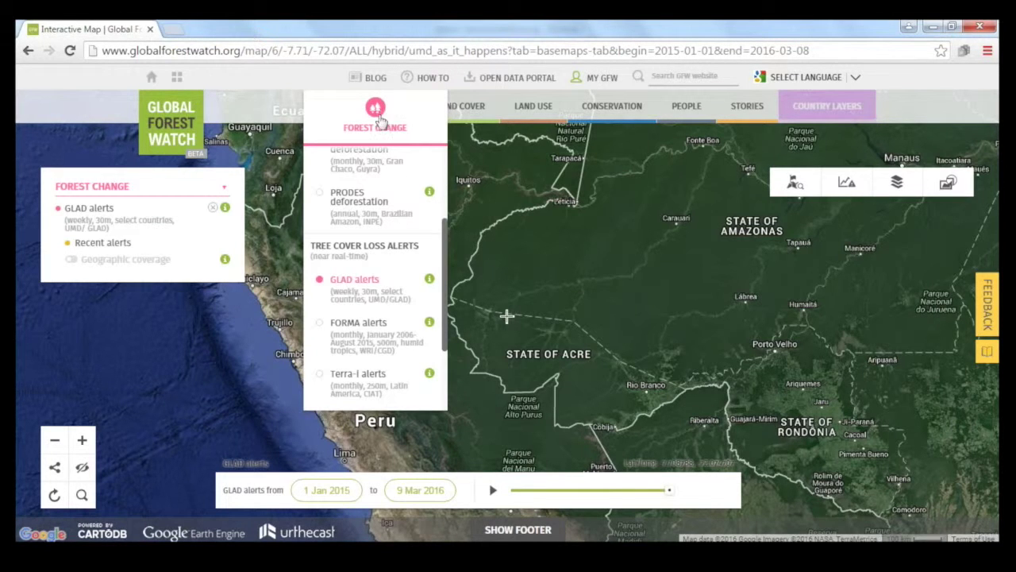
scroll(397, 230, "down", 3)
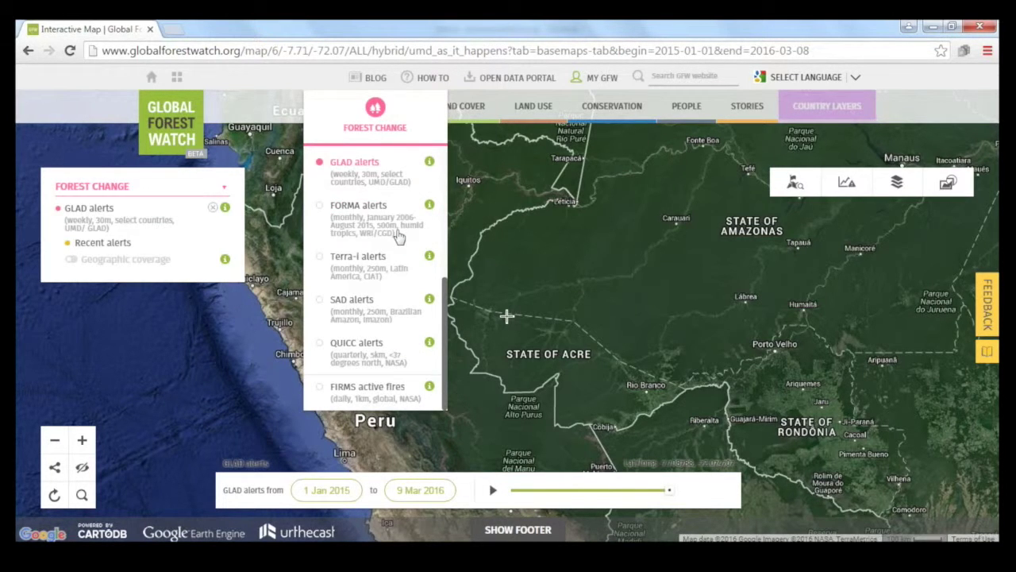
left_click(429, 258)
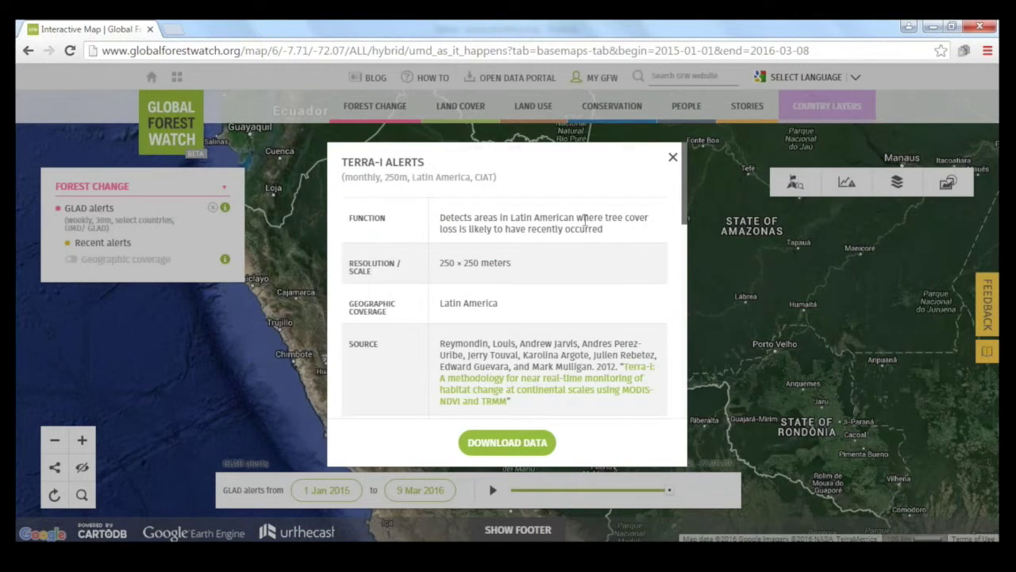
scroll(585, 224, "down", 6)
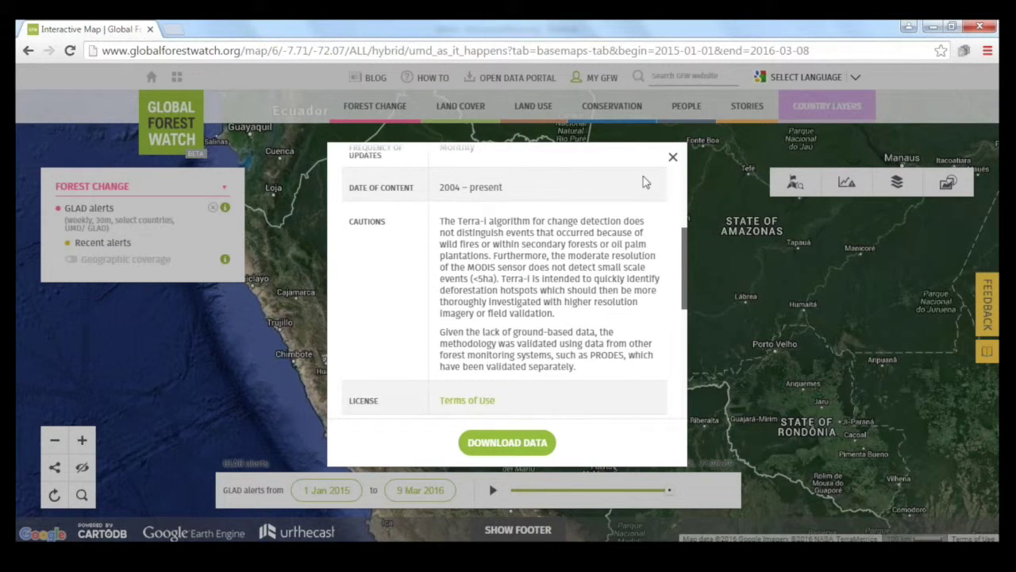
left_click(672, 157)
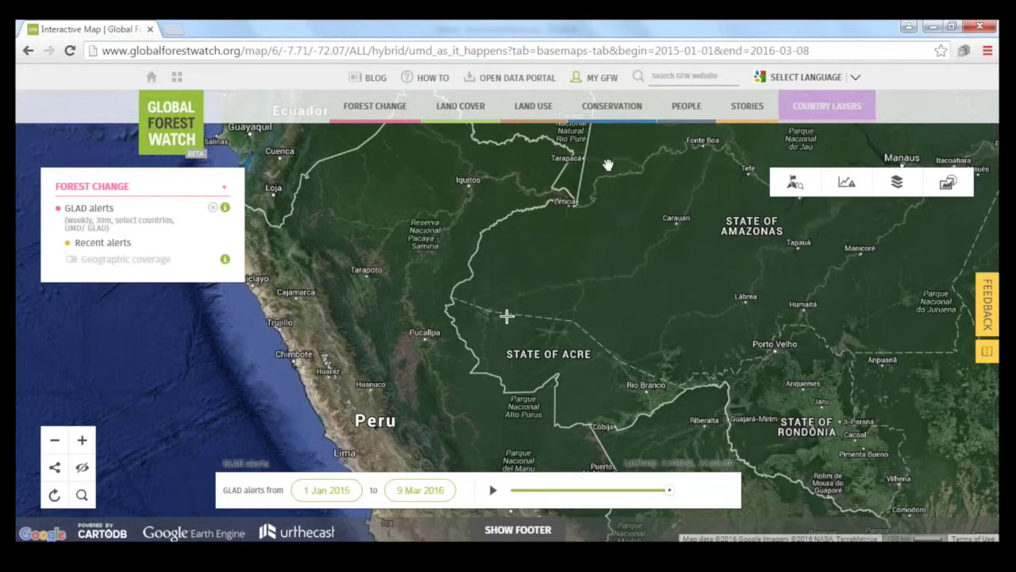
mouse_move(603, 85)
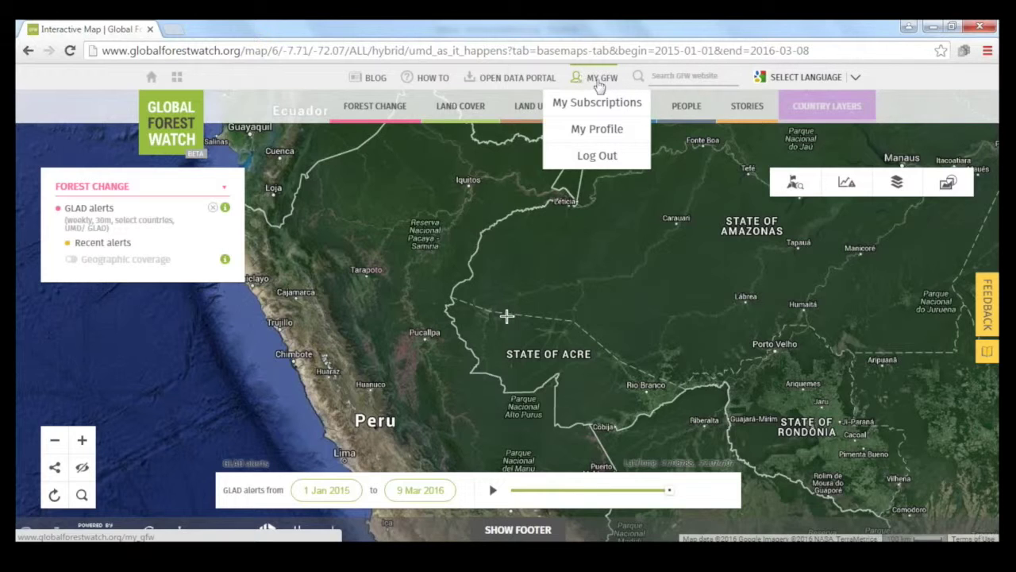
Step: Go to My Subscriptions to see the GLAD Alerts in Kalimantan Primary Forest subscription
left_click(625, 110)
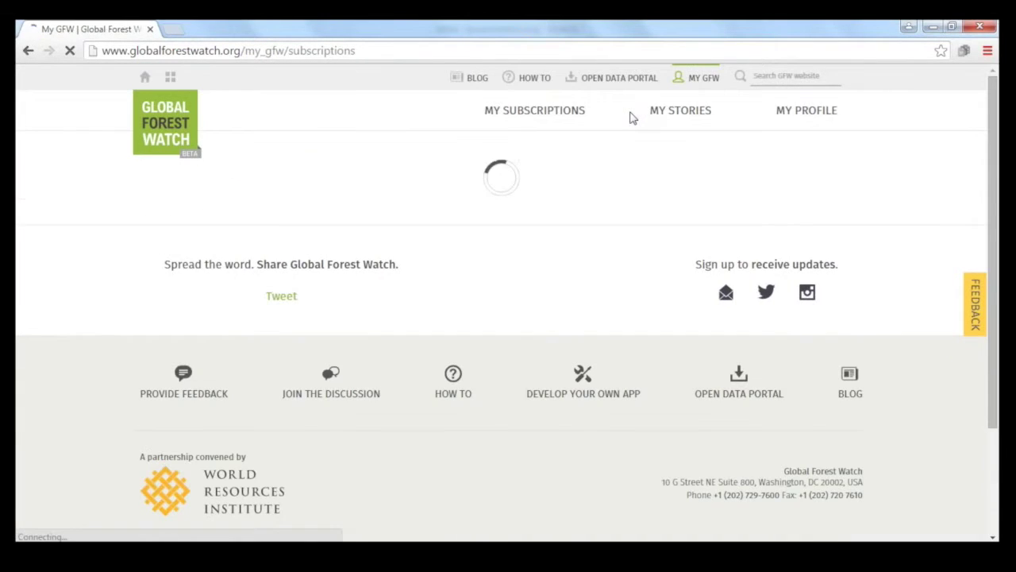
scroll(511, 318, "down", 1)
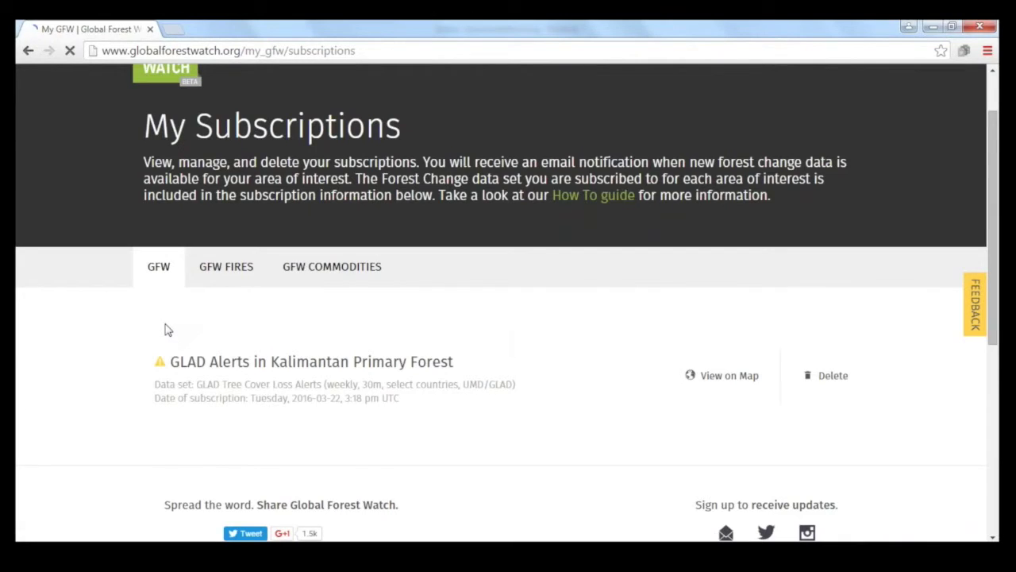
scroll(161, 332, "up", 1)
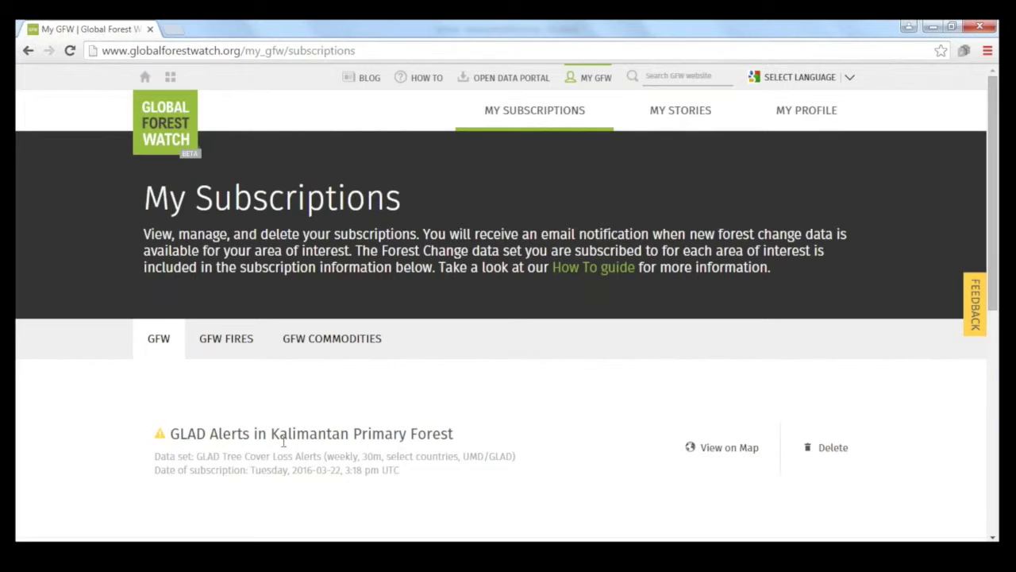
Step: Briefly edit the subscription's title, then go to the My Profile page
mouse_move(157, 437)
left_click(241, 435)
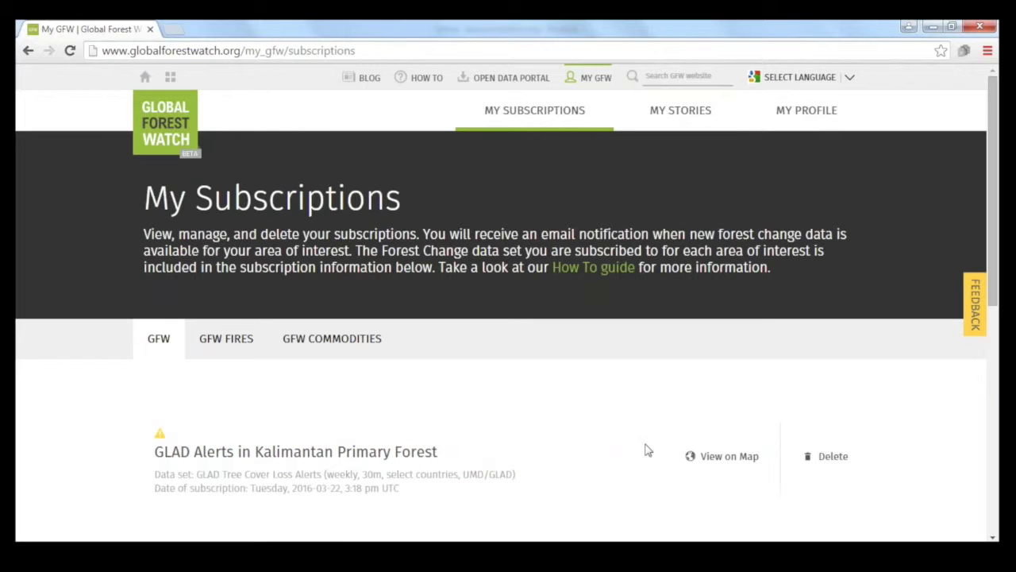
left_click(833, 459)
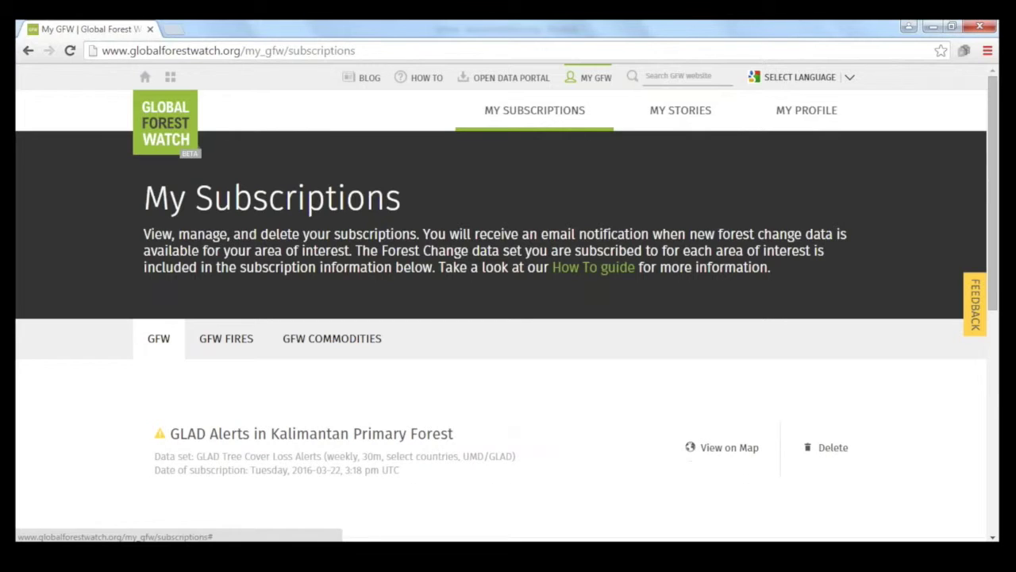
left_click(830, 125)
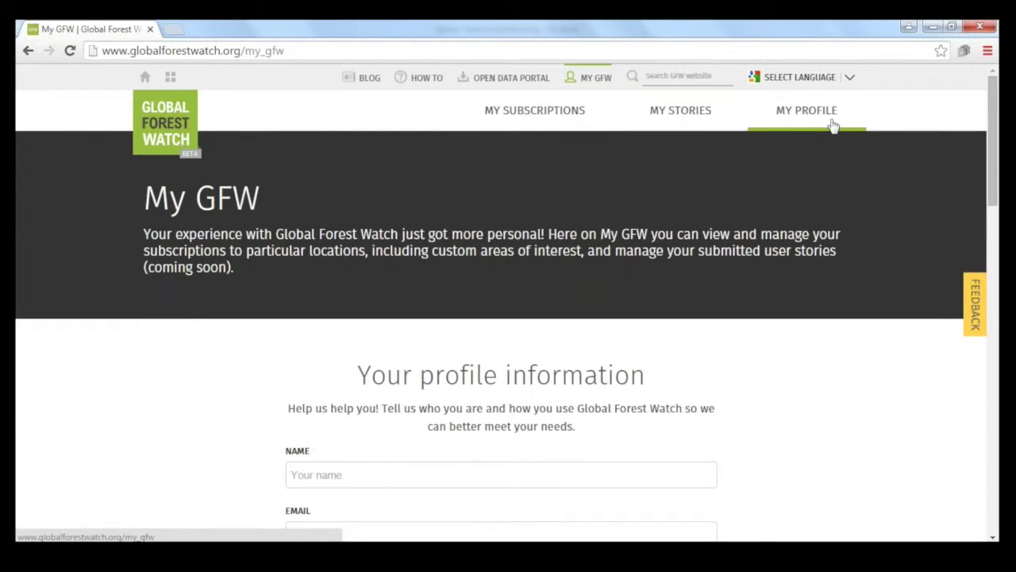
Step: Scroll the My Profile page back up to the 'Your profile information' heading
scroll(209, 373, "down", 3)
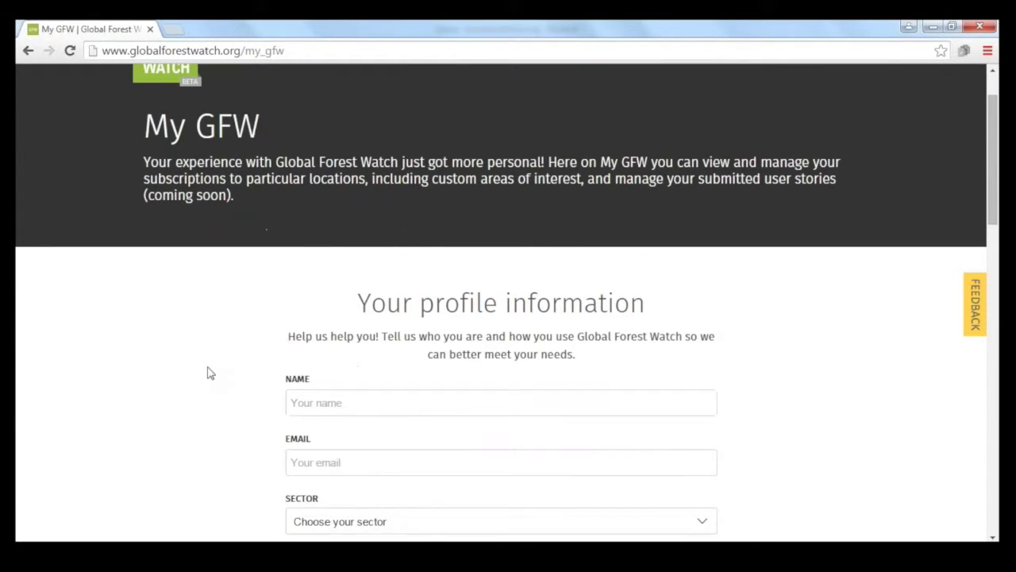
scroll(209, 373, "down", 3)
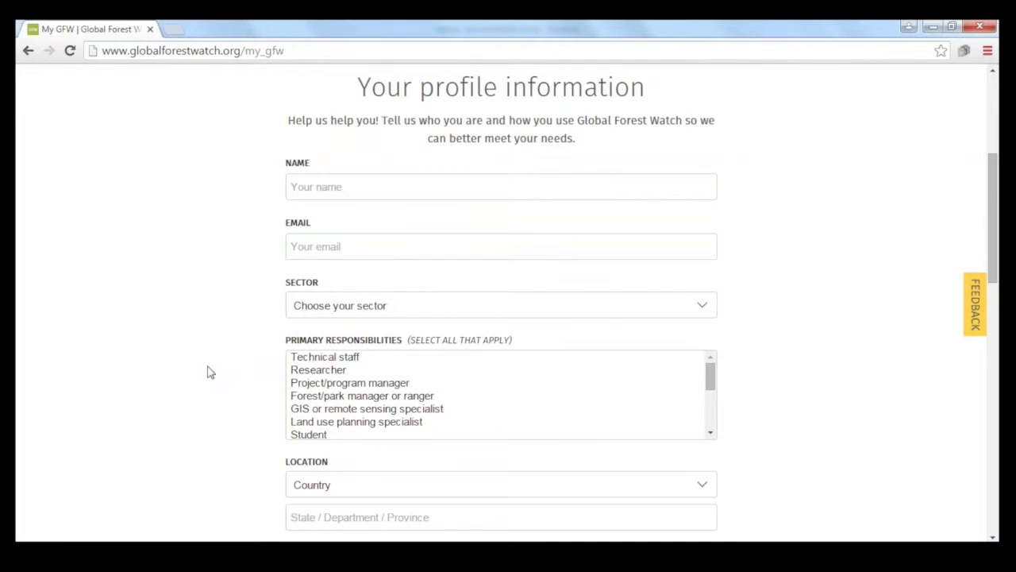
scroll(209, 373, "down", 2)
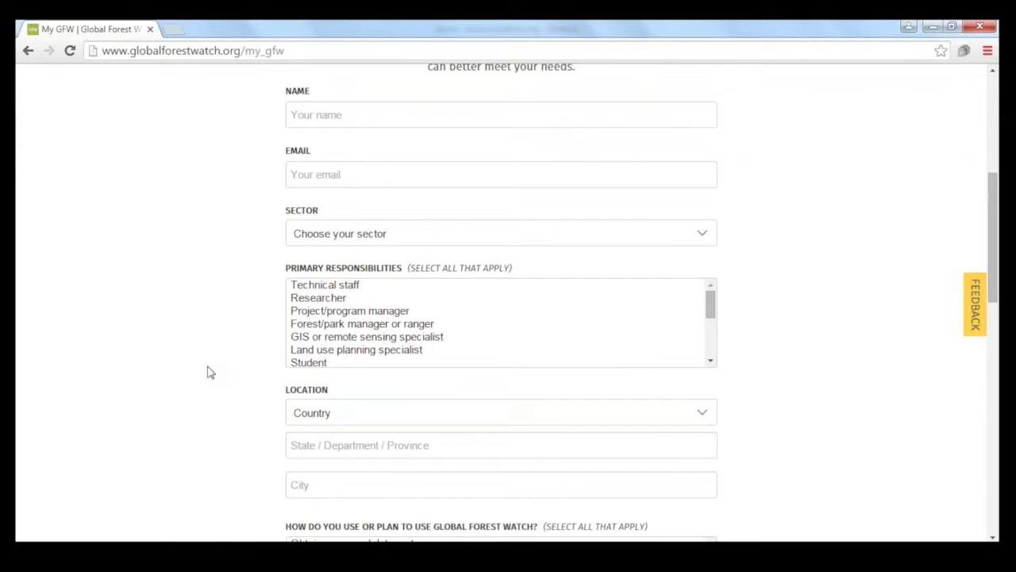
scroll(209, 374, "down", 10)
scroll(209, 373, "up", 4)
scroll(209, 373, "up", 5)
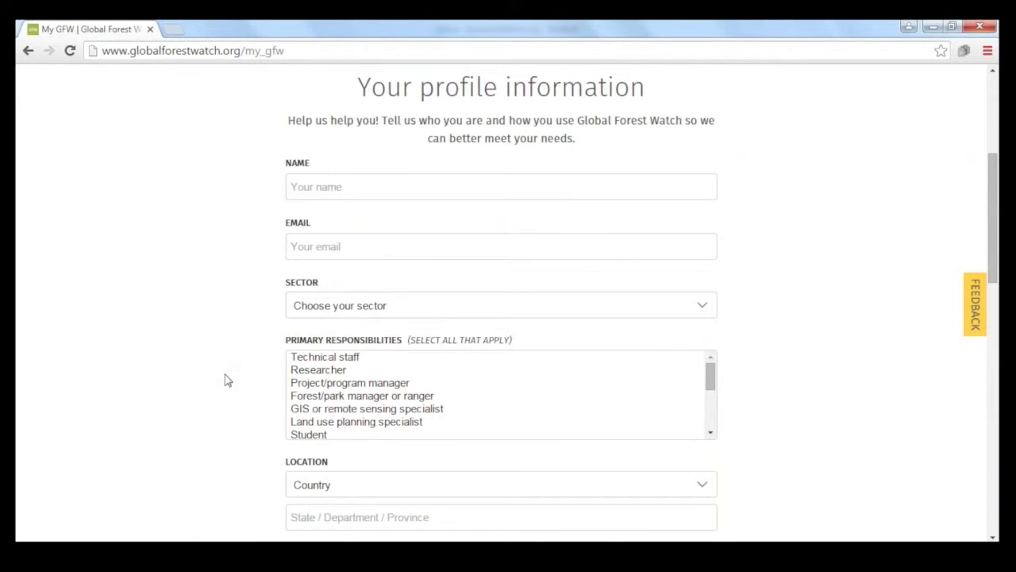
scroll(226, 380, "down", 4)
scroll(226, 379, "down", 2)
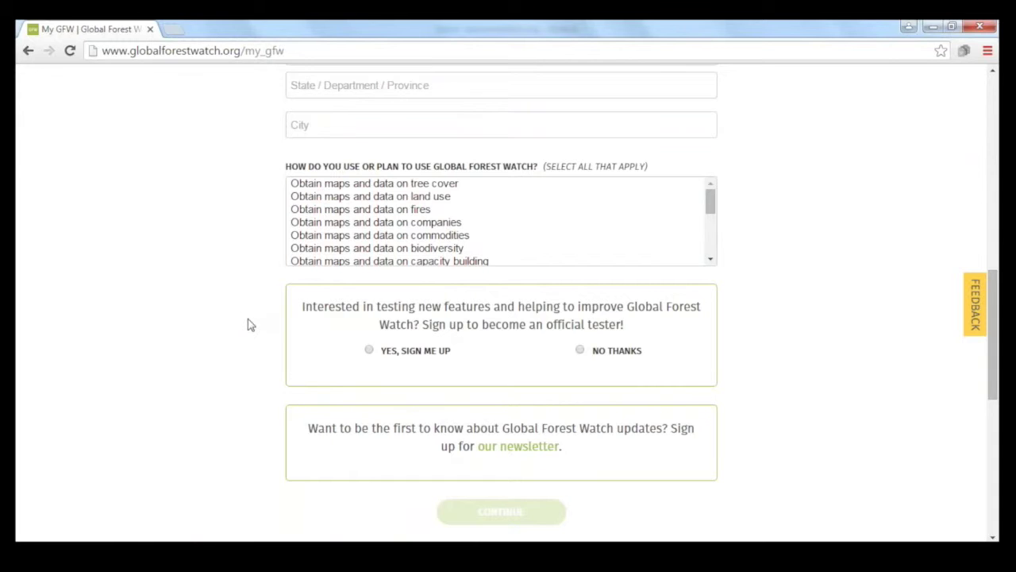
scroll(248, 324, "down", 1)
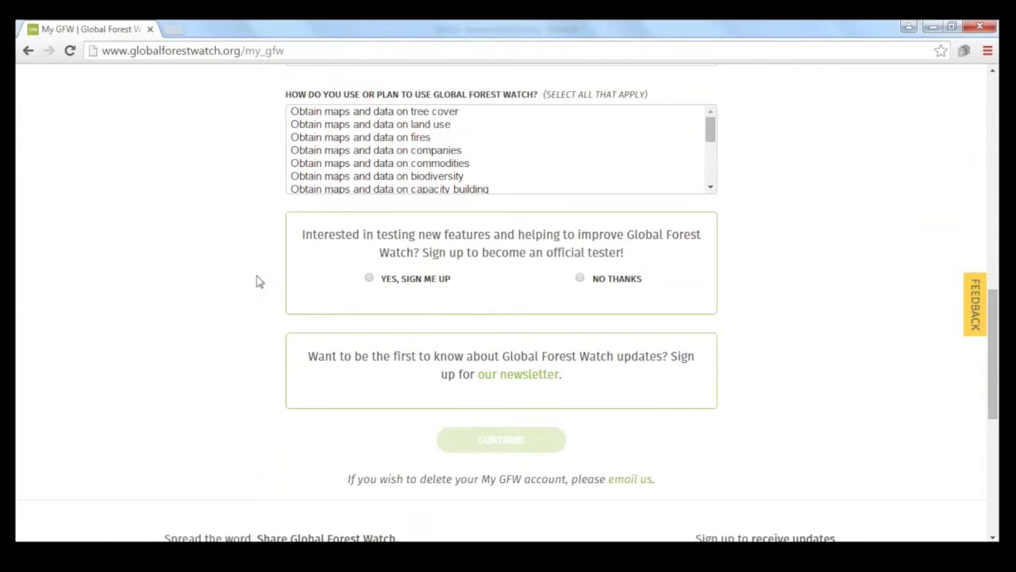
scroll(256, 281, "up", 1)
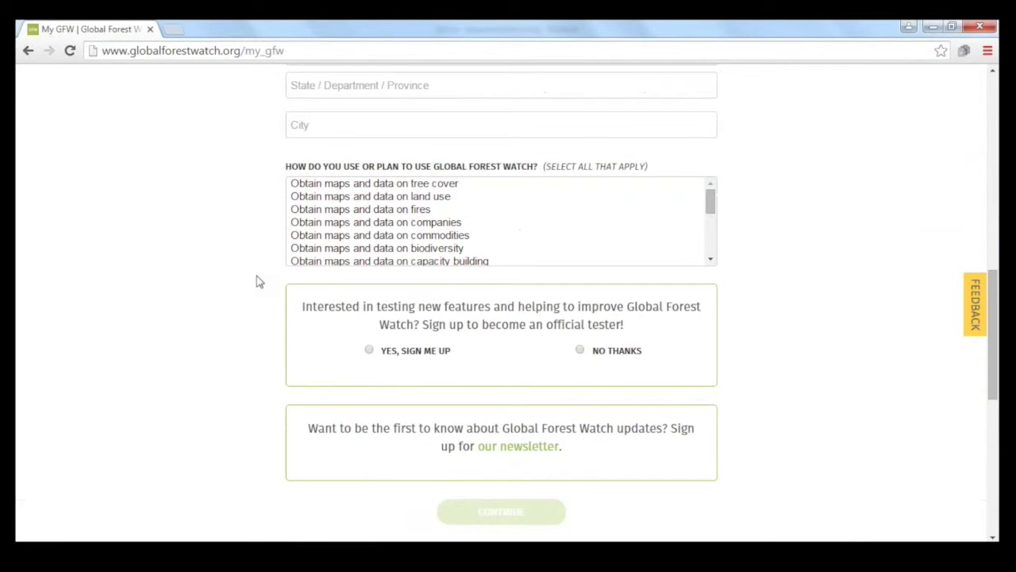
scroll(258, 282, "up", 10)
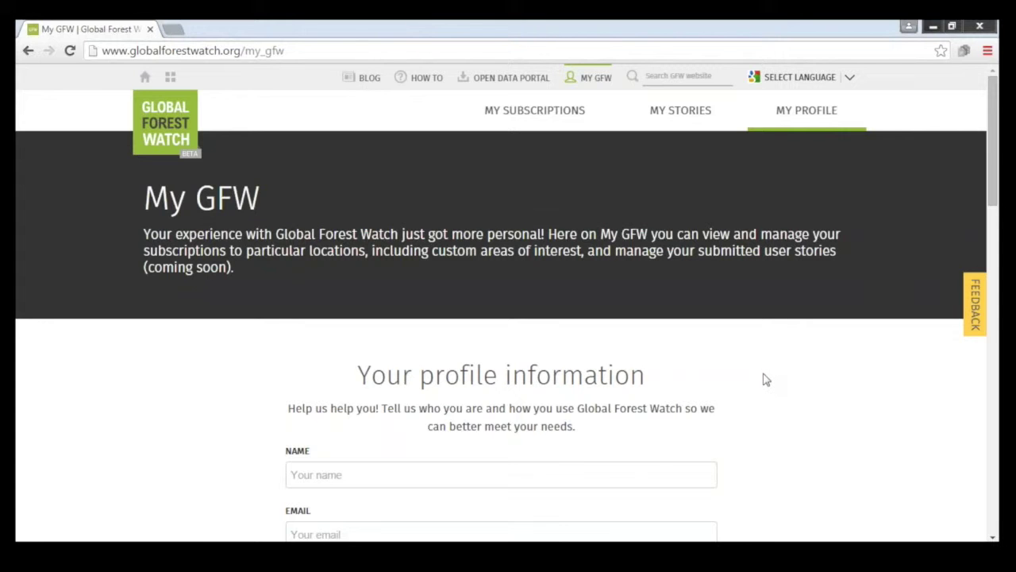
Step: Go to the GFW Interactive Map from the home menu's Explore section
mouse_move(142, 79)
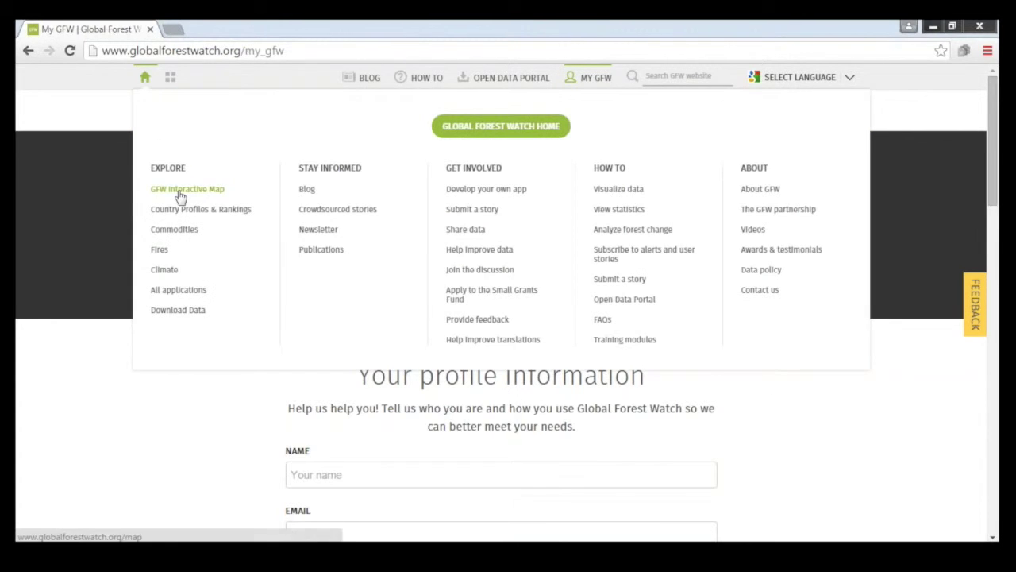
left_click(180, 191)
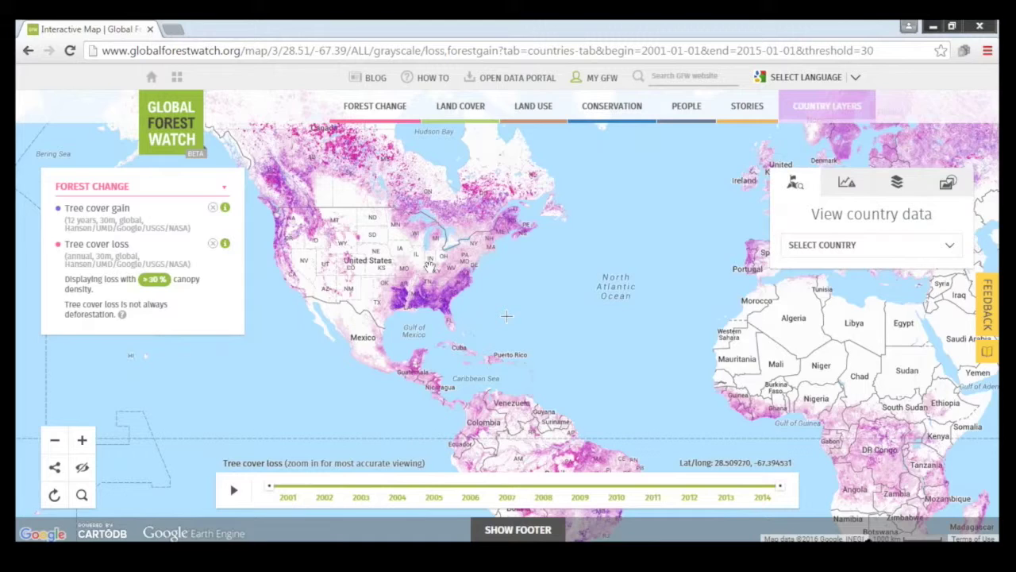
Step: Zoom in and pan the map to centre on the central United States
scroll(458, 273, "up", 1)
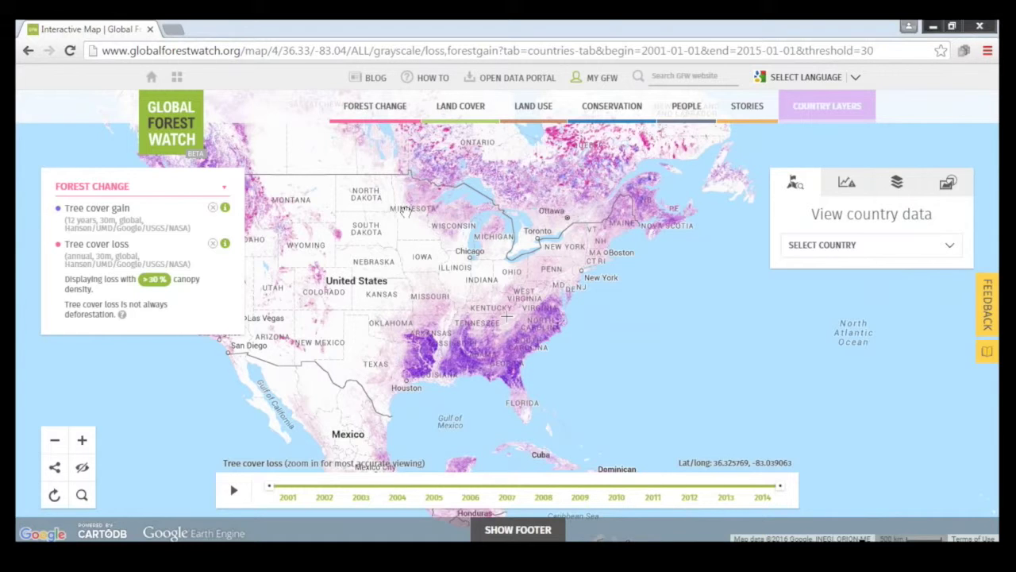
key("Up")
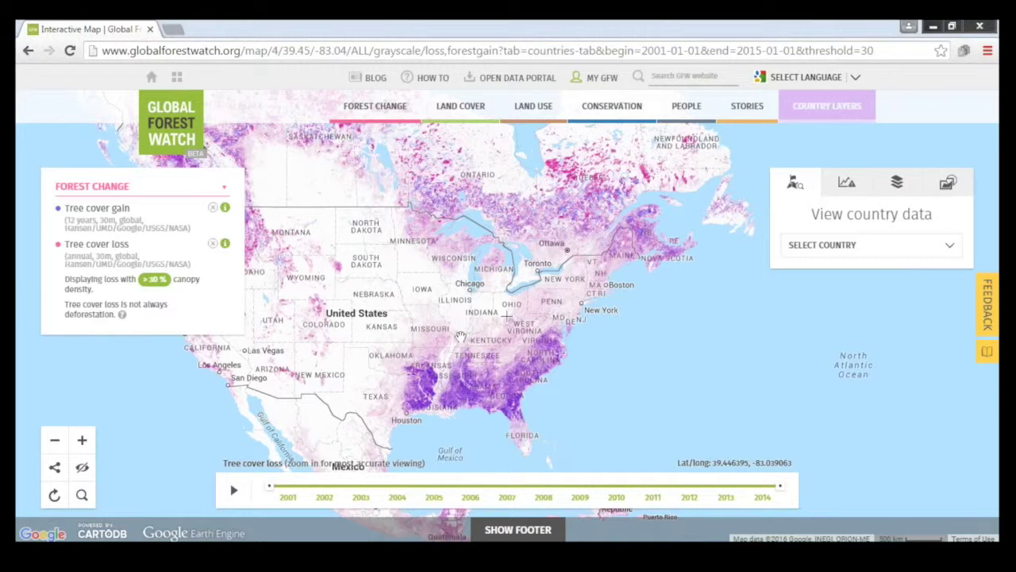
left_click_drag(461, 337, 511, 294)
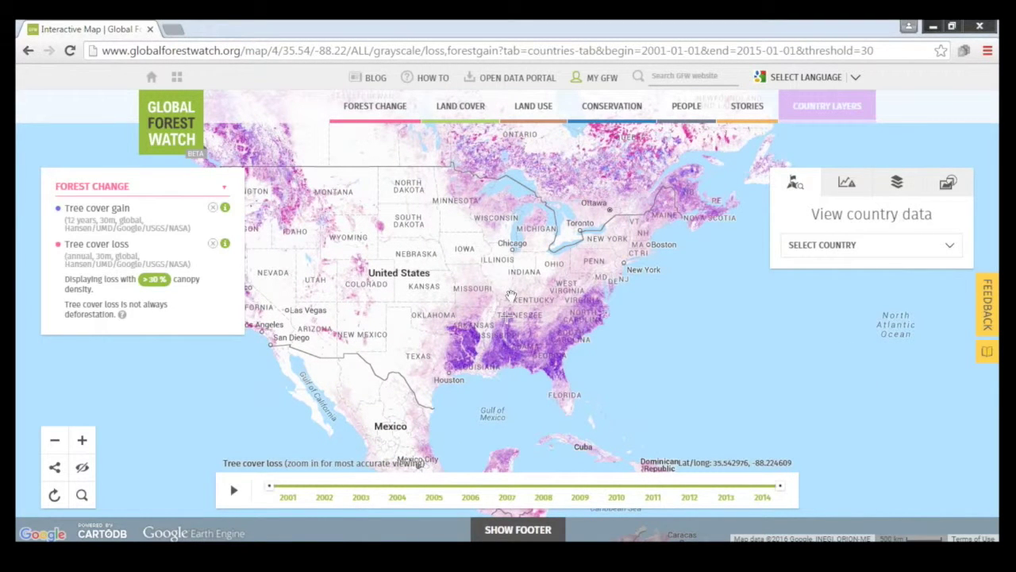
Step: Show GLAD alerts, zoom to northern Peru near Tarapoto, and open Analyze & Subscribe
mouse_move(381, 107)
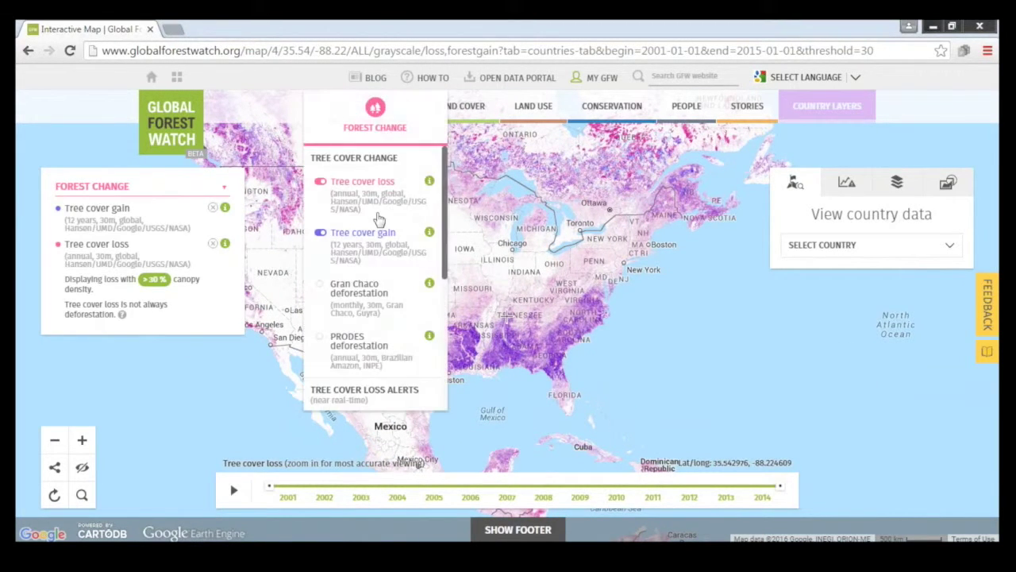
scroll(377, 289, "down", 2)
left_click(353, 351)
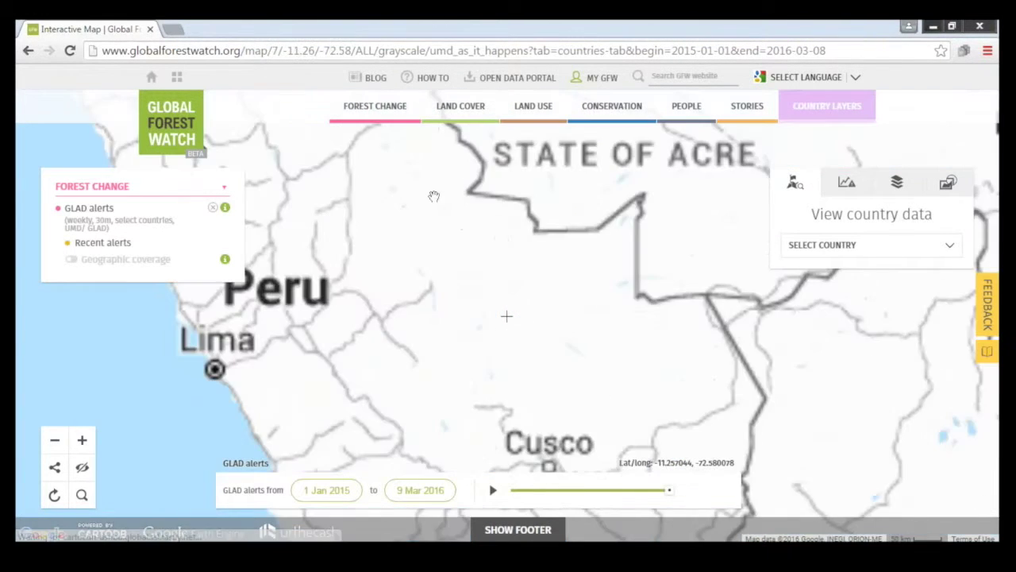
left_click_drag(434, 196, 572, 410)
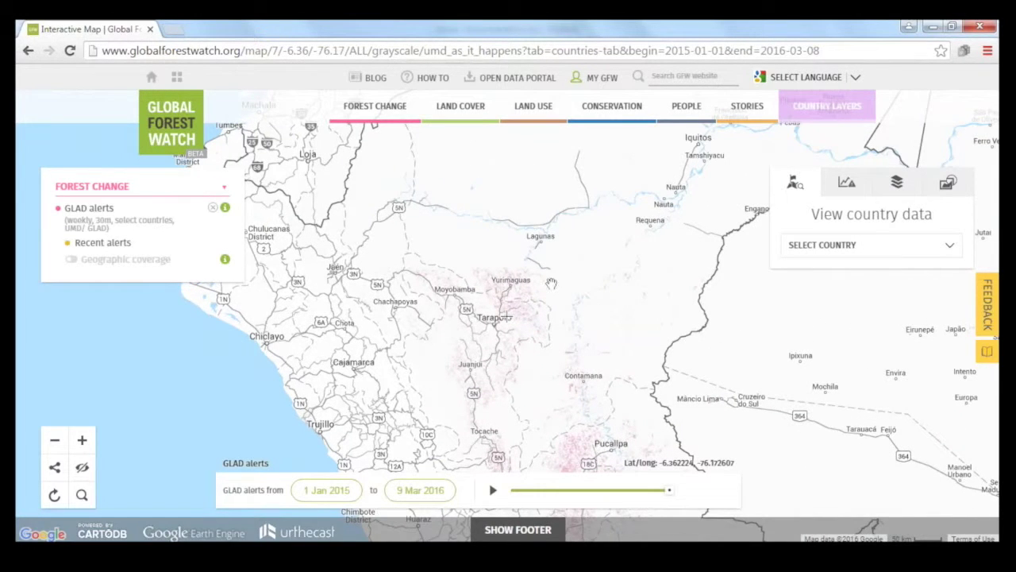
scroll(550, 283, "up", 1)
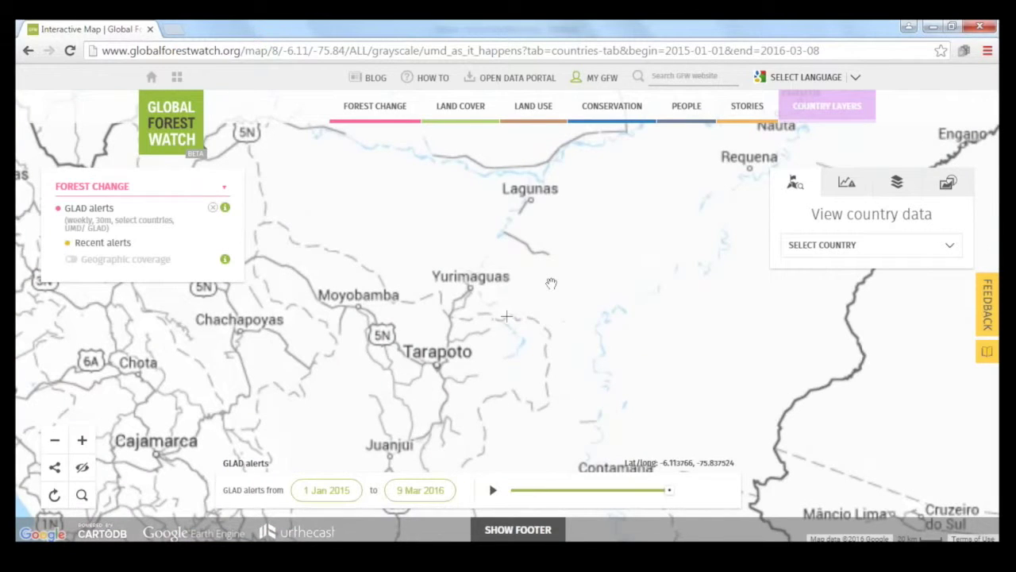
left_click(861, 195)
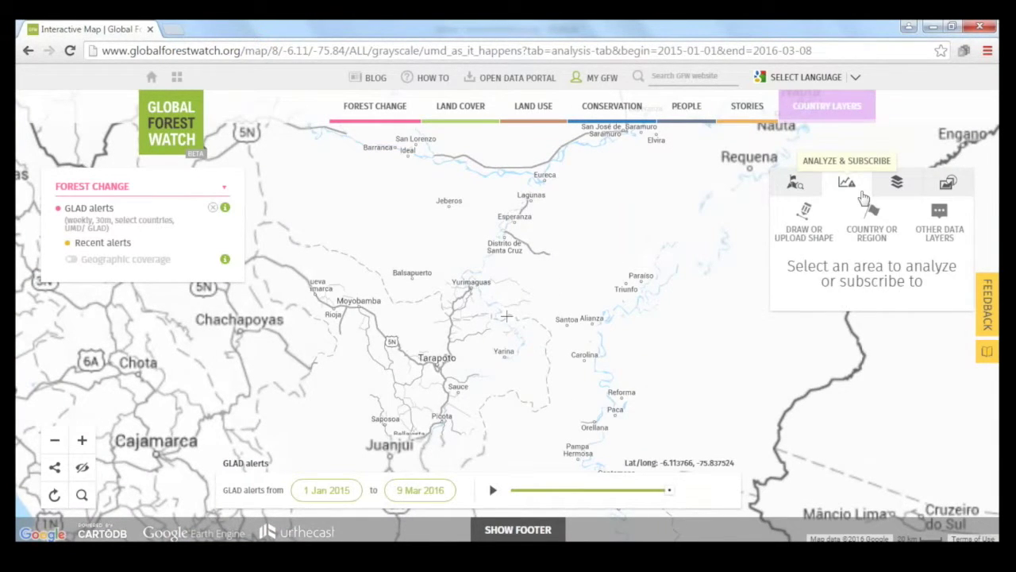
Step: Draw a triangular custom analysis area near Jeberos
left_click(817, 240)
left_click(873, 433)
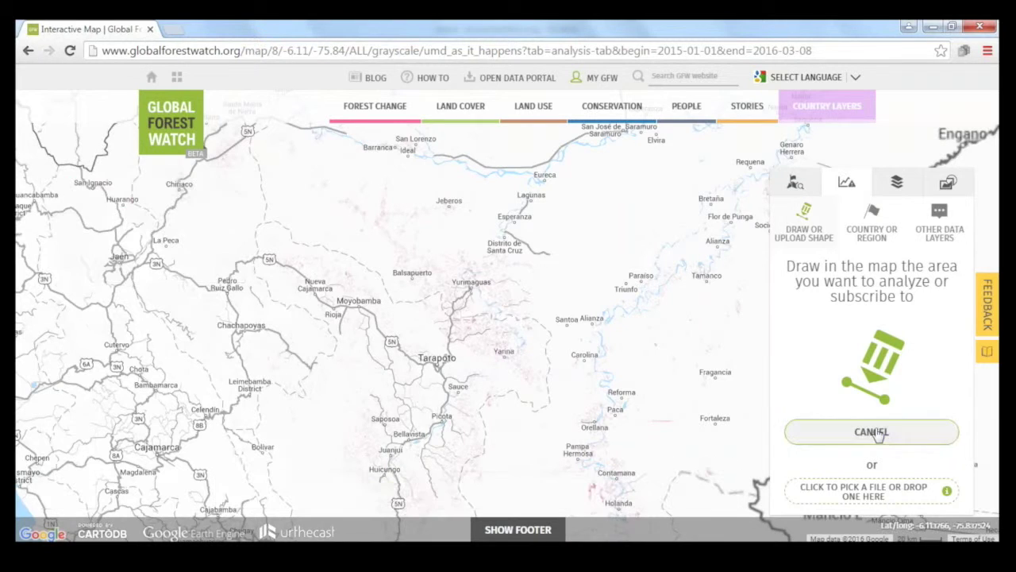
left_click(410, 204)
left_click(457, 228)
left_click(403, 242)
left_click(410, 204)
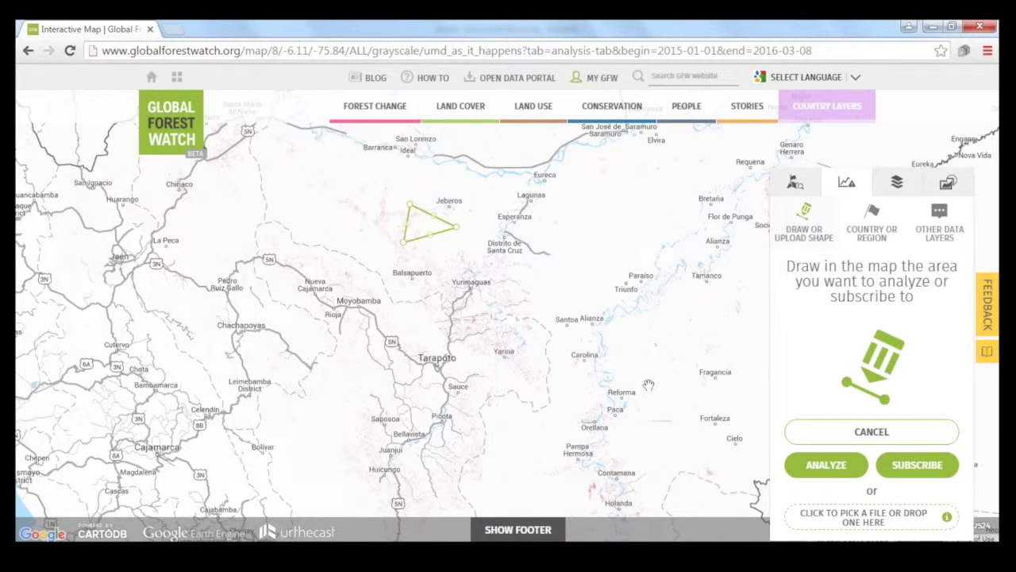
Step: Analyze GLAD alerts in the triangle (1,708 alerts, 69,168 ha) and export to CartoDB
left_click(826, 464)
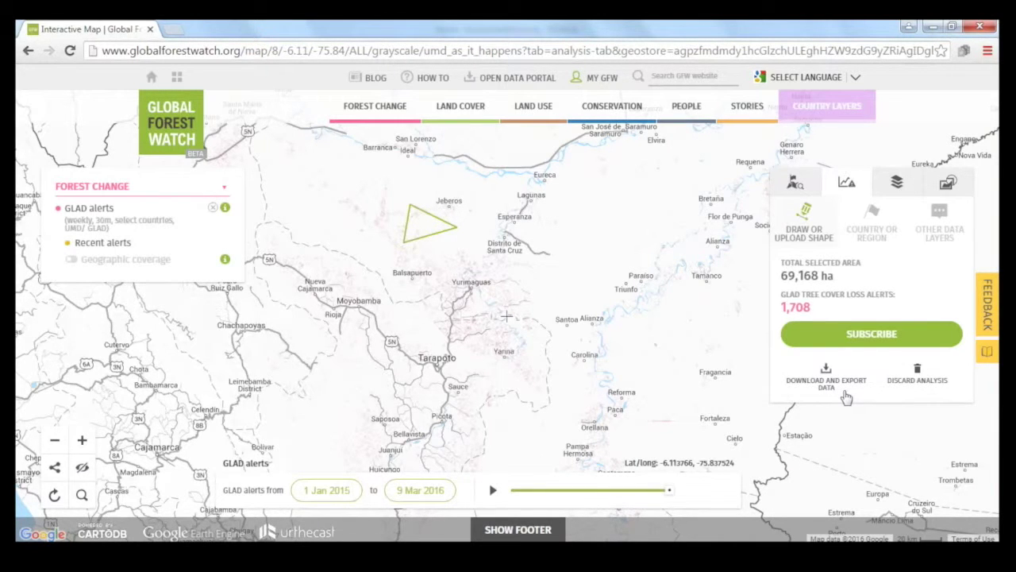
left_click(847, 394)
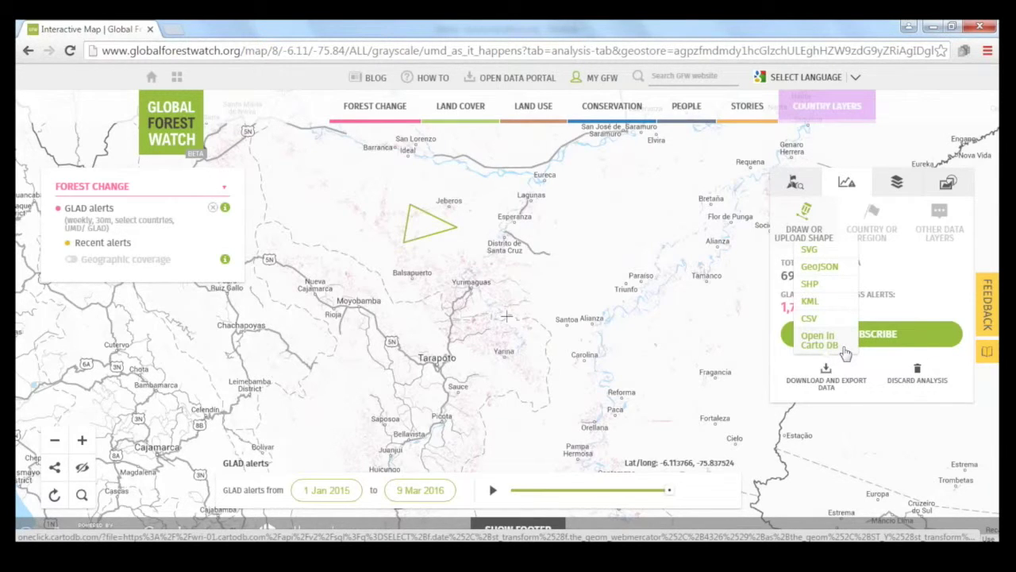
left_click(846, 352)
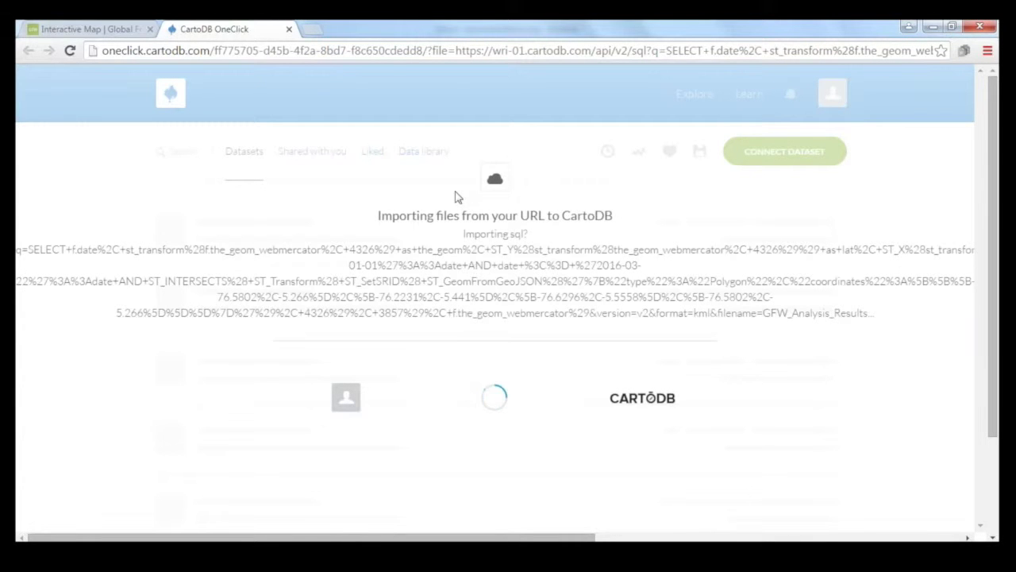
Step: Let the CartoDB OneClick import finish, review the Untitled Map, then close that tab
left_click(107, 29)
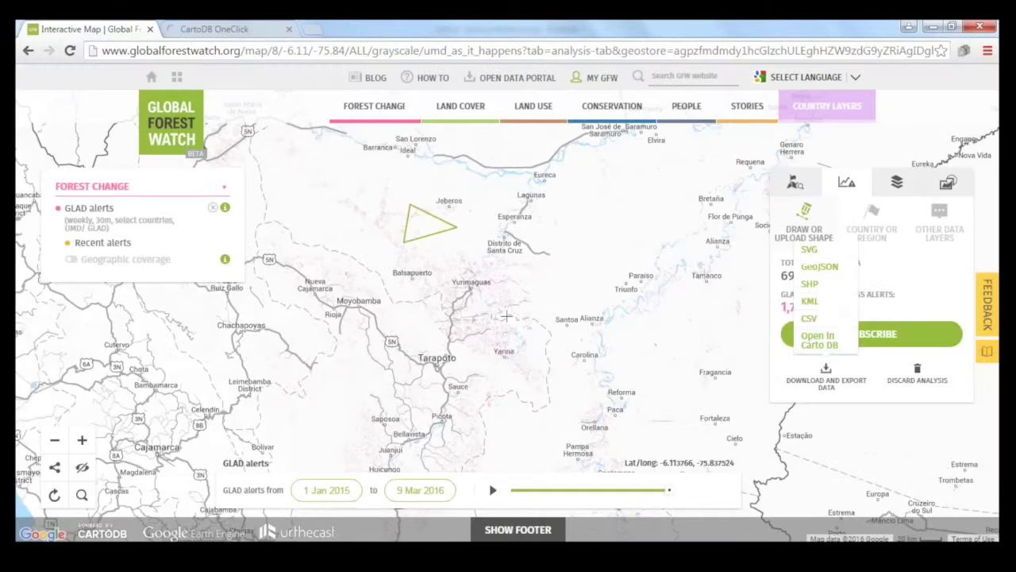
left_click(246, 30)
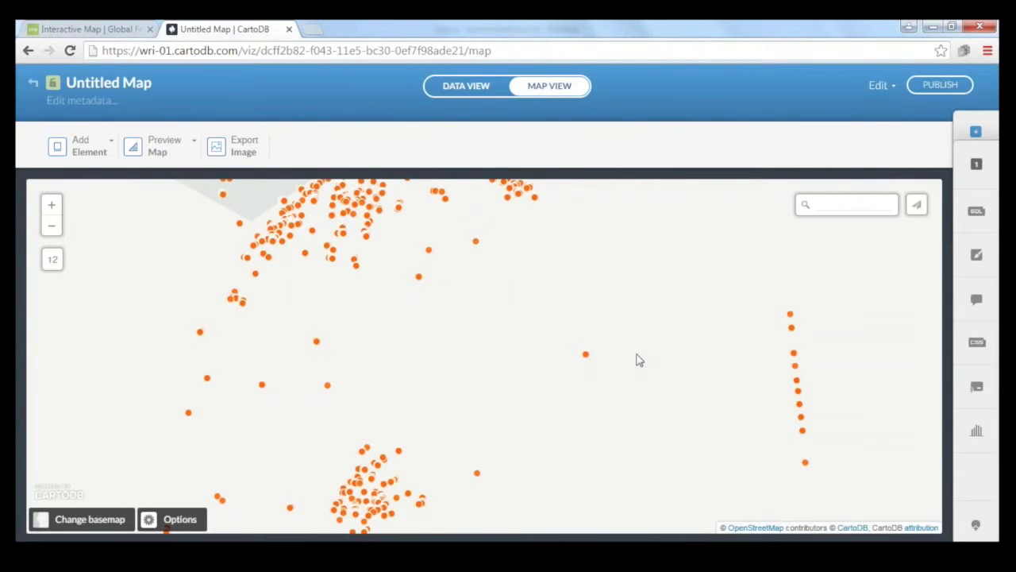
left_click(290, 30)
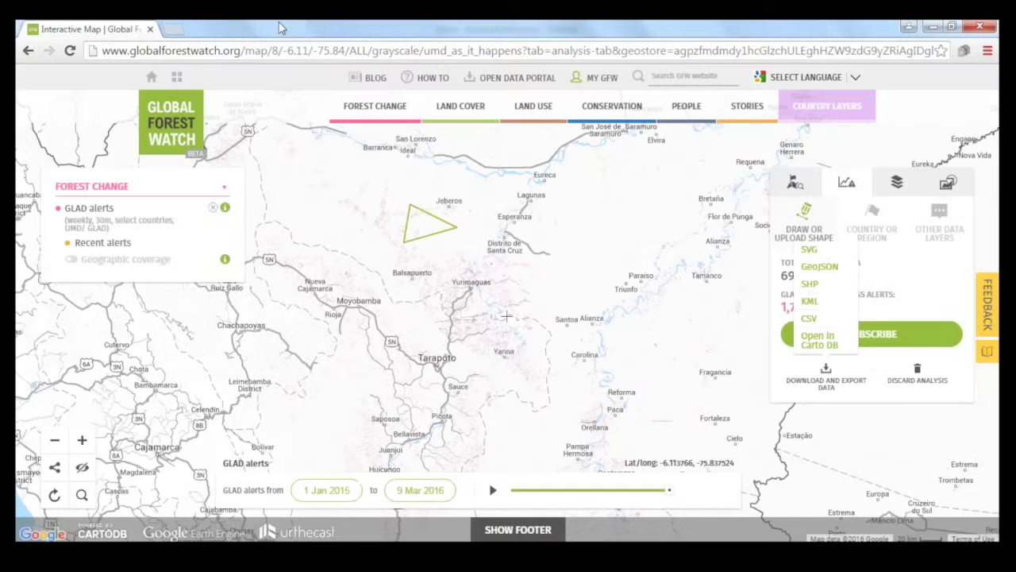
Step: Discard the triangle analysis and turn on the Protected Areas conservation overlay
left_click(917, 381)
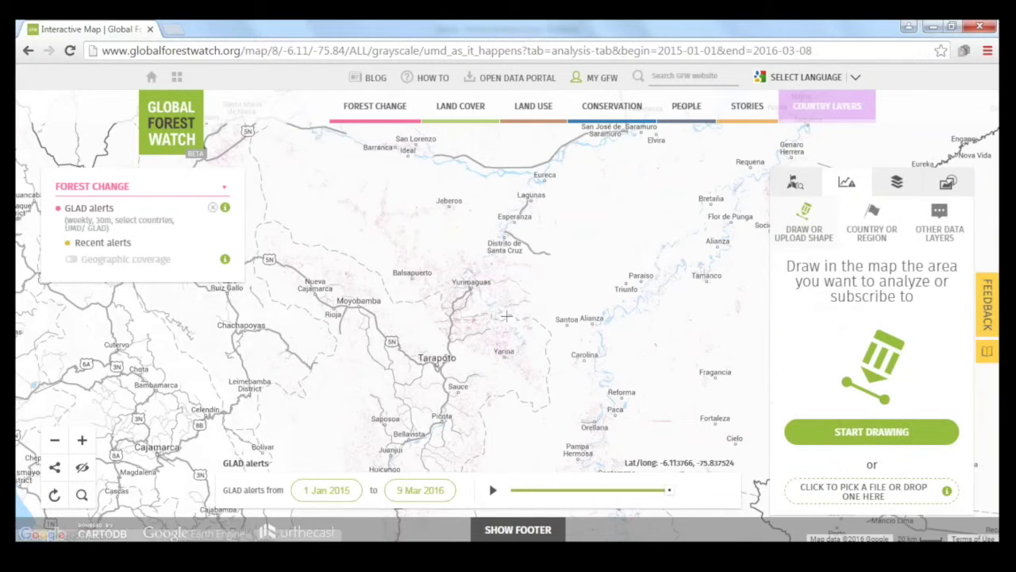
left_click_drag(479, 200, 506, 213)
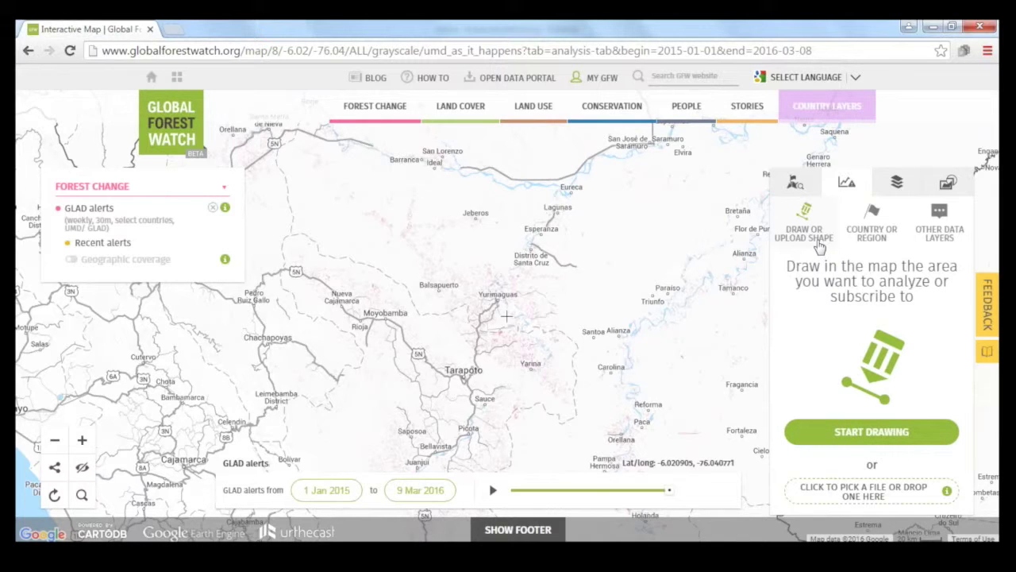
mouse_move(533, 108)
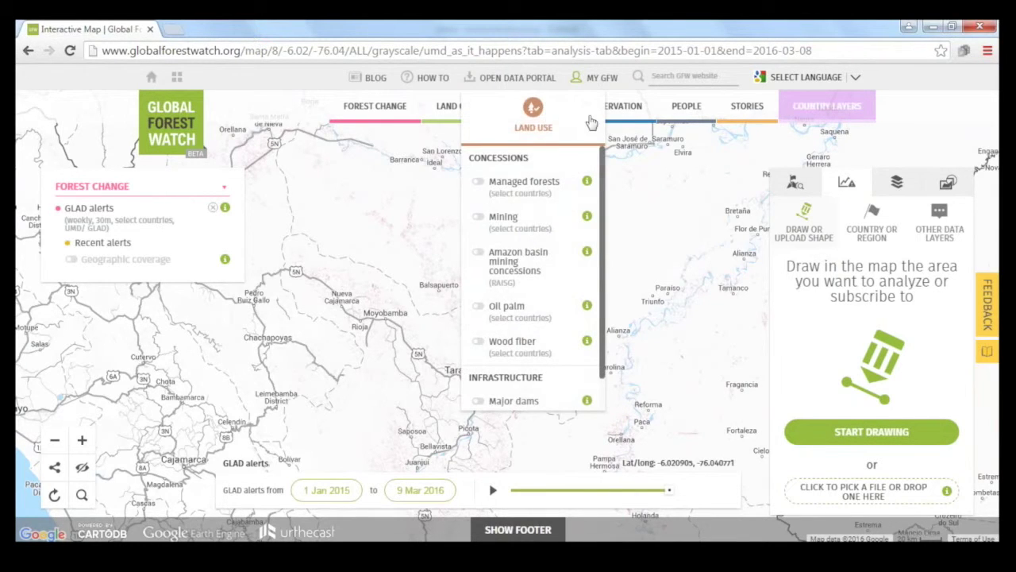
mouse_move(639, 115)
left_click(620, 168)
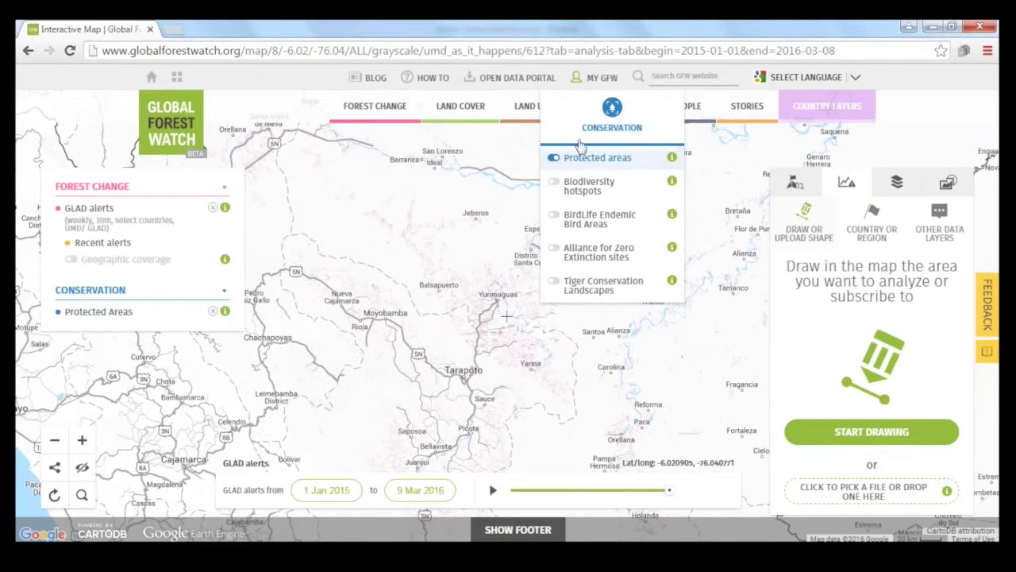
Step: Pan west and show details of a private conservation area near Chachapoyas
mouse_move(536, 127)
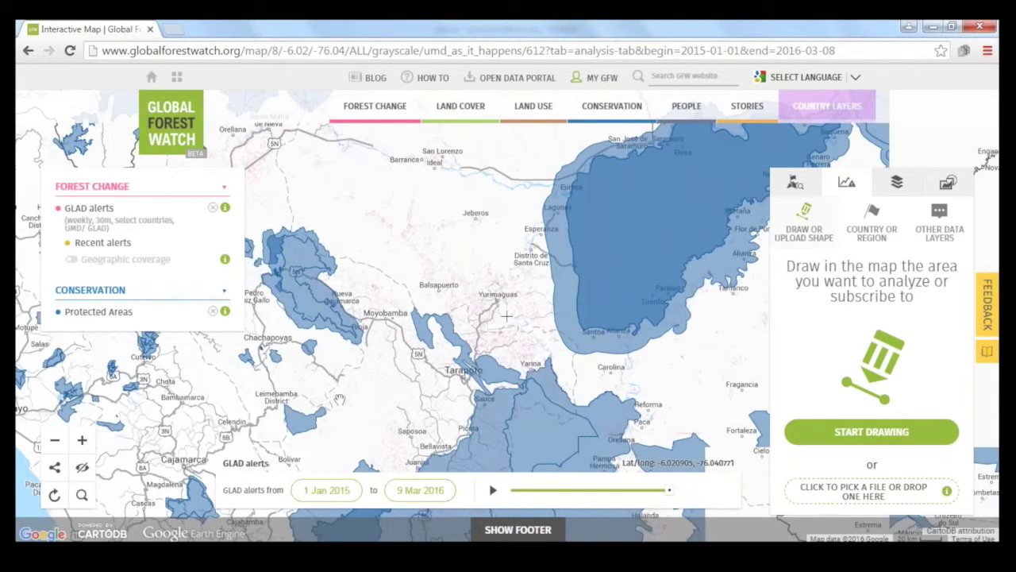
left_click_drag(308, 349, 383, 339)
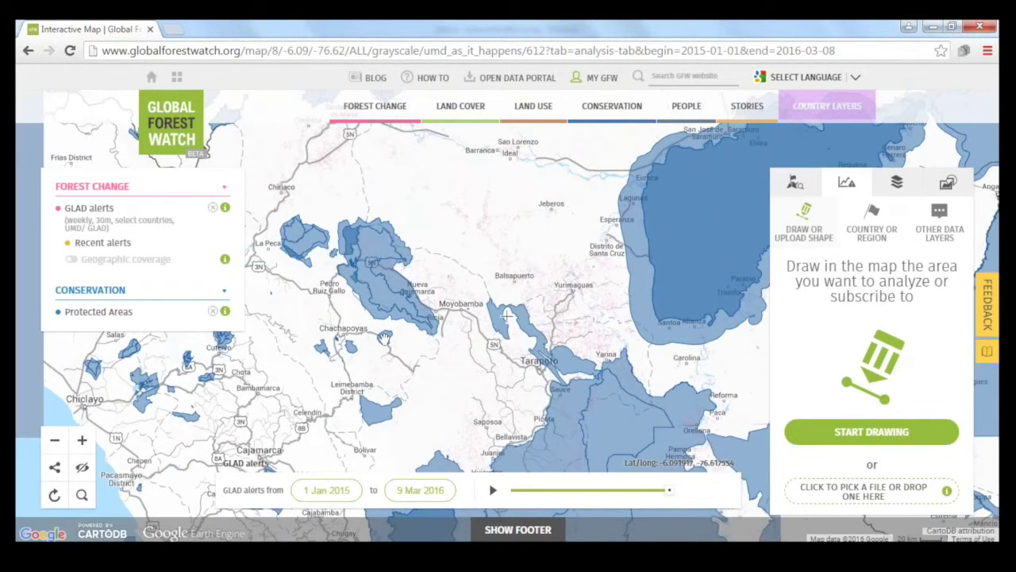
left_click(383, 340)
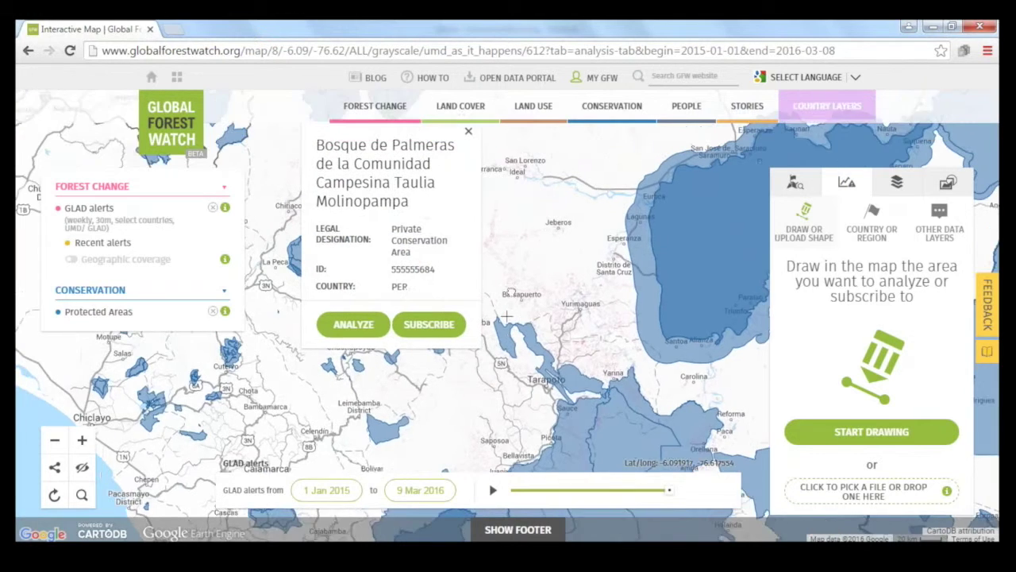